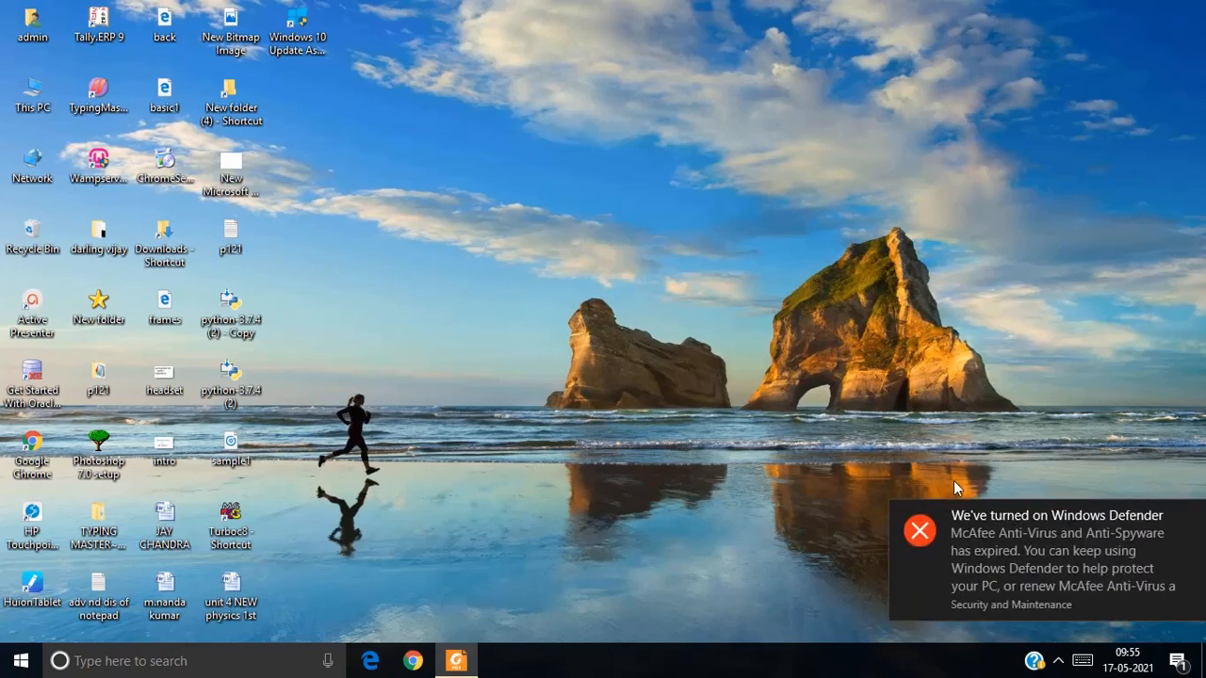
Dismiss the Windows Defender notification and cancel the prompt to run the McAfee app.
left_click(1190, 514)
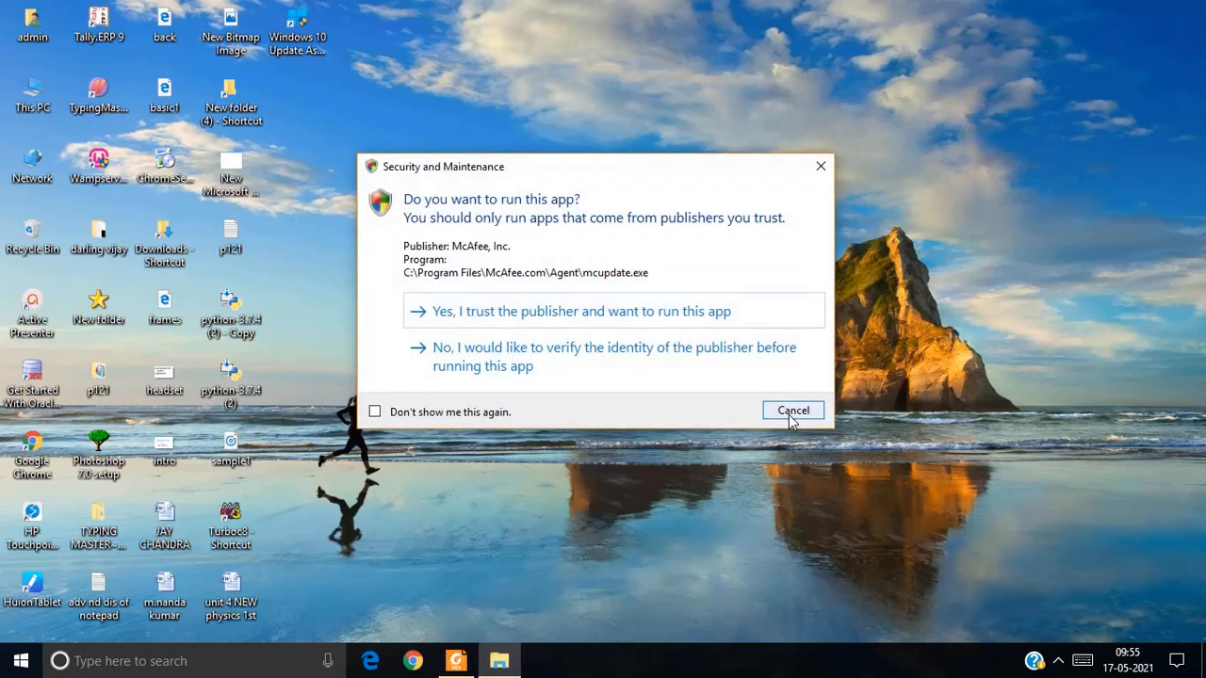
left_click(789, 414)
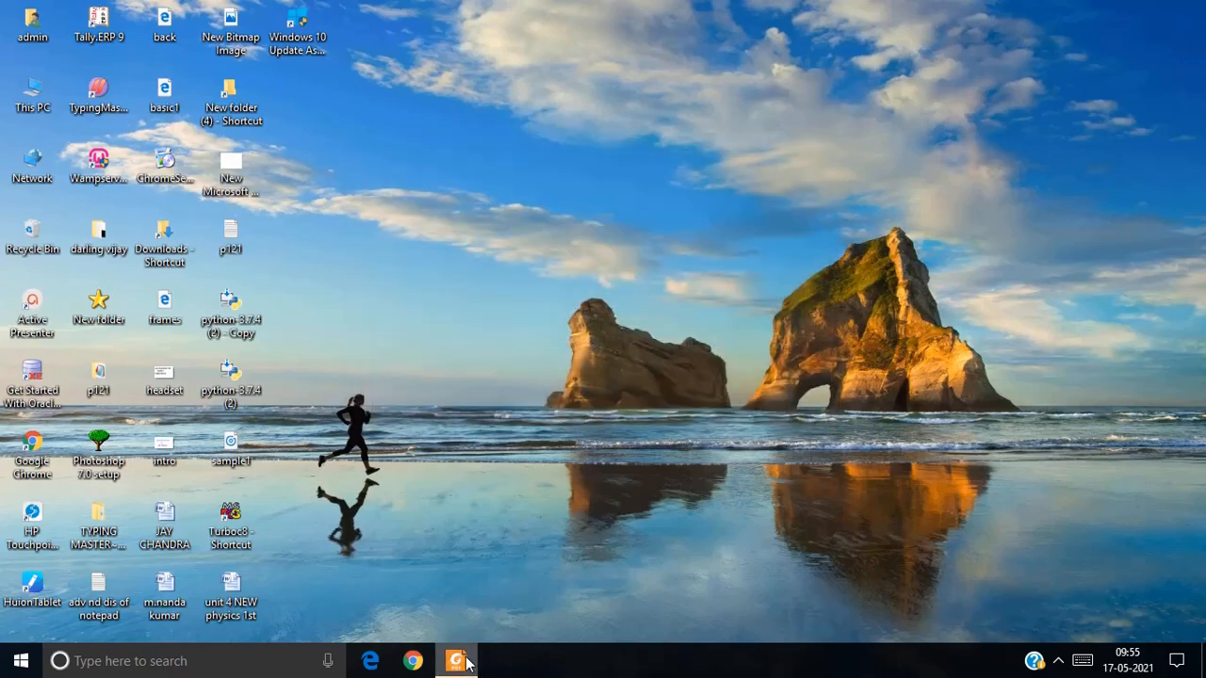
Switch to Foxit Reader, read the table-creation procedure in tables in word.pdf in full screen, and minimize the reader.
left_click(458, 661)
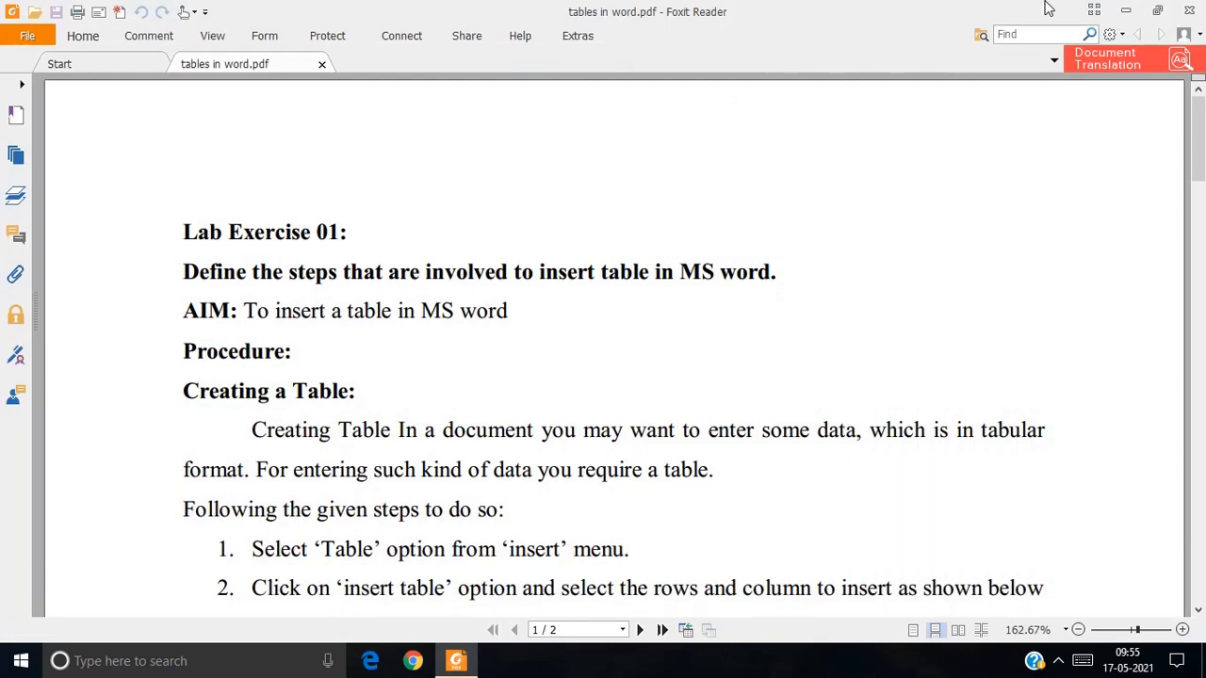
left_click(1096, 11)
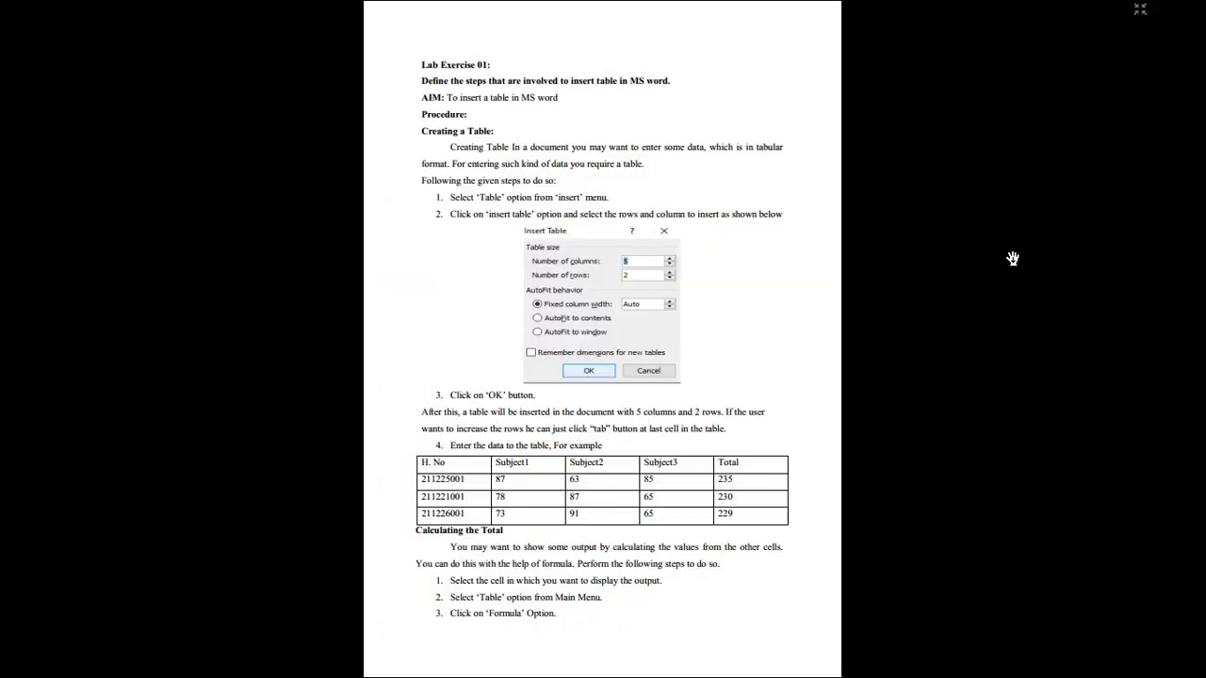
scroll(1013, 258, "up", 3)
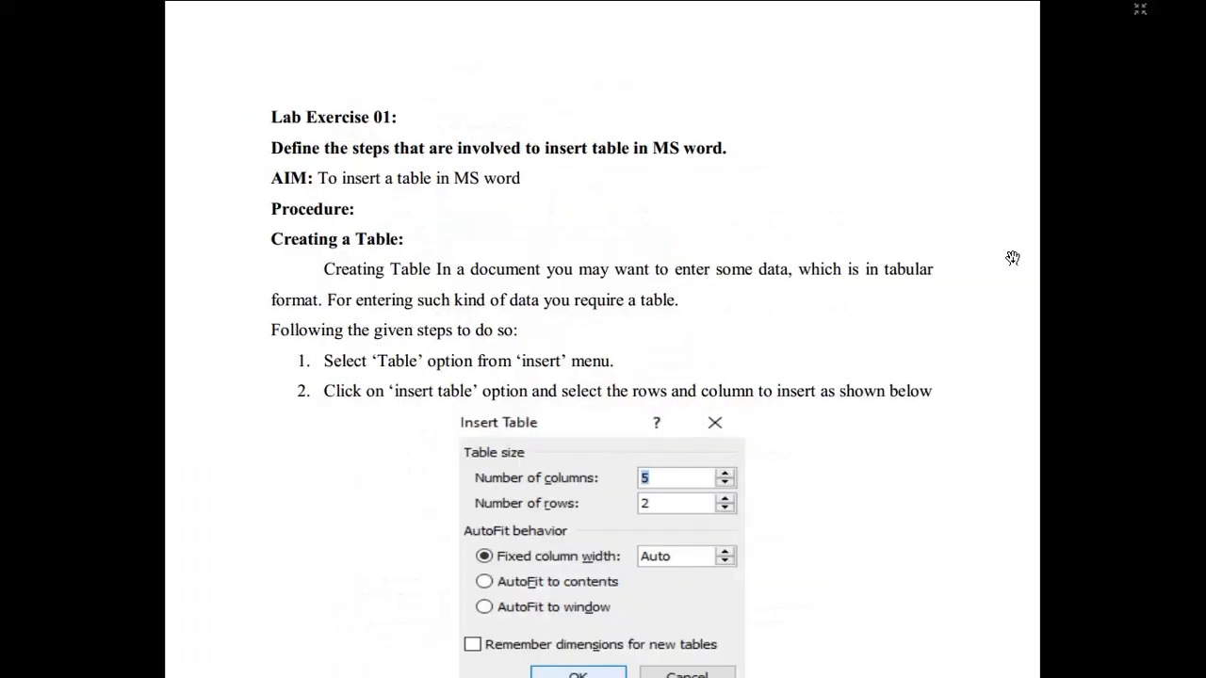
scroll(1013, 259, "down", 3)
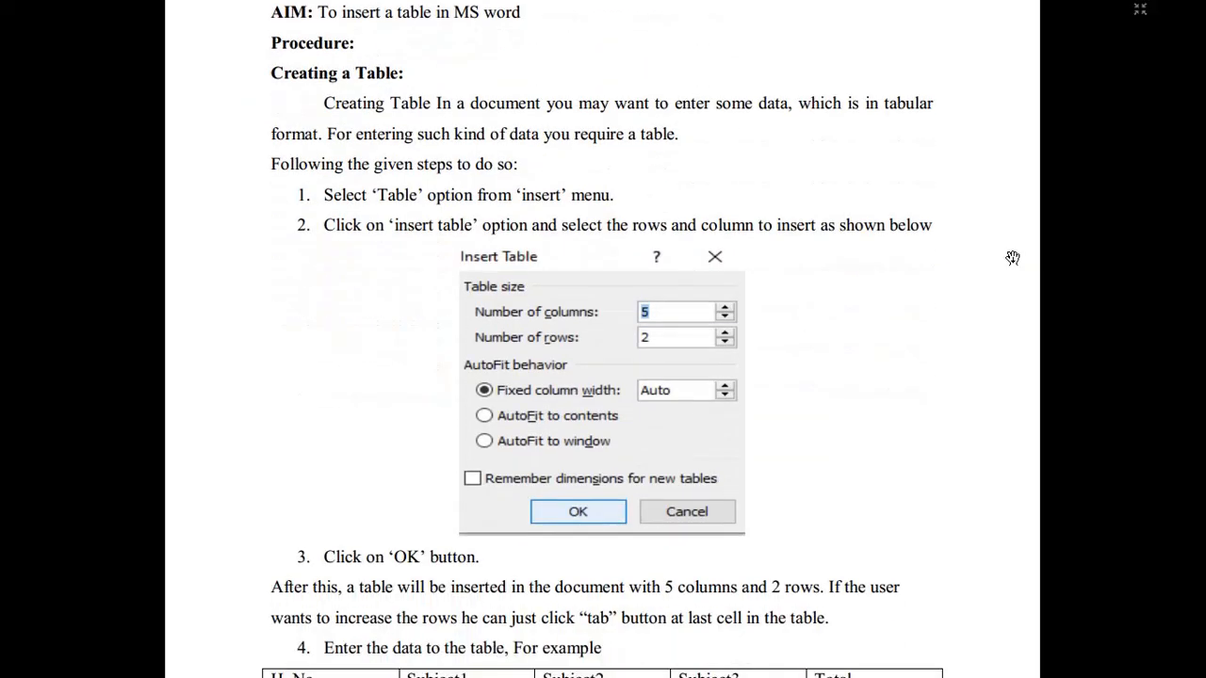
scroll(1013, 258, "down", 2)
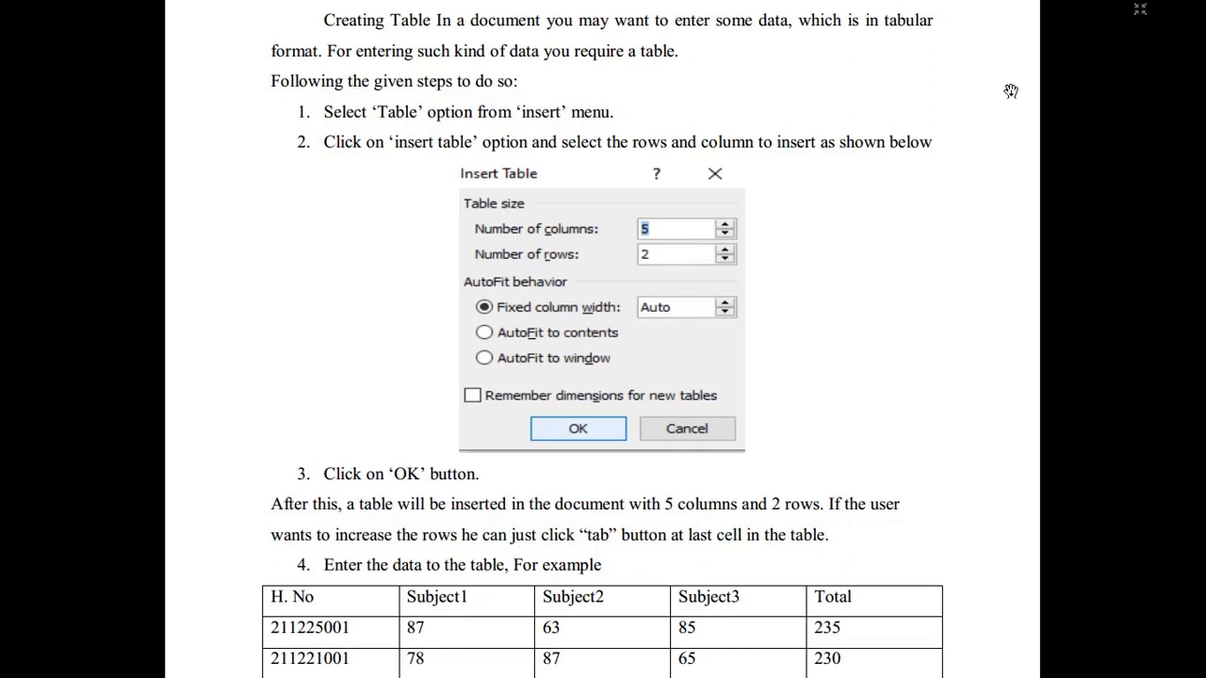
left_click(1142, 9)
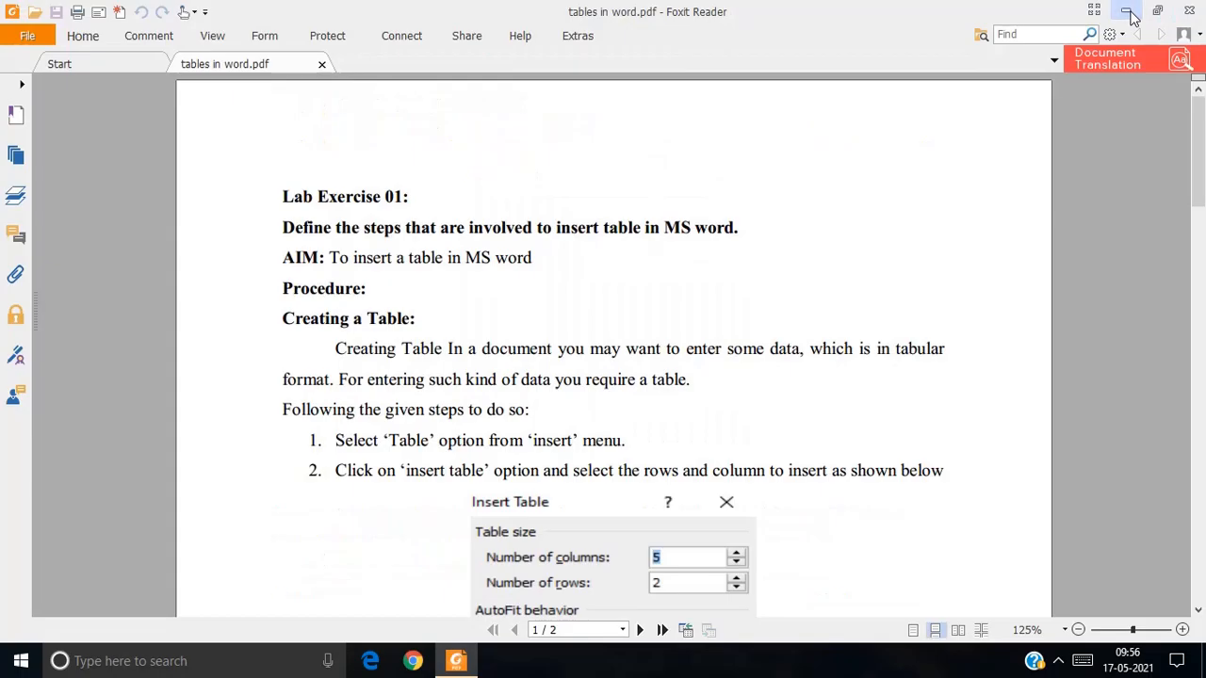
left_click(1129, 11)
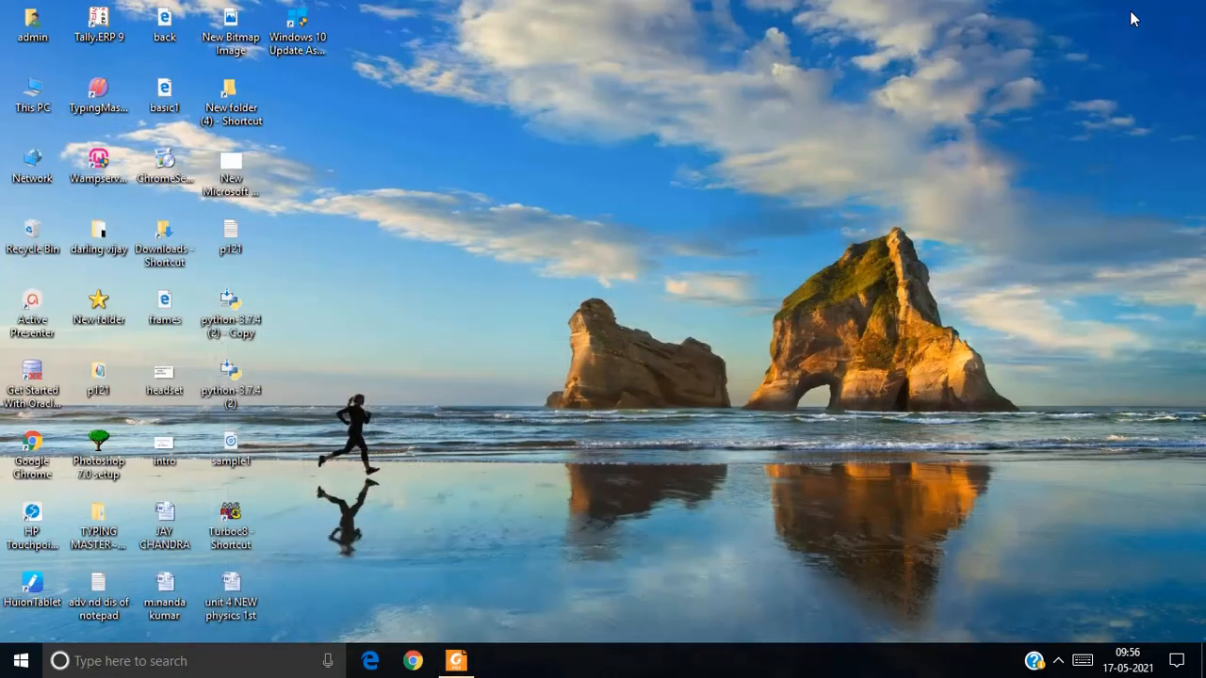
Search the computer for winword and launch Microsoft Office Word 2007.
left_click(109, 652)
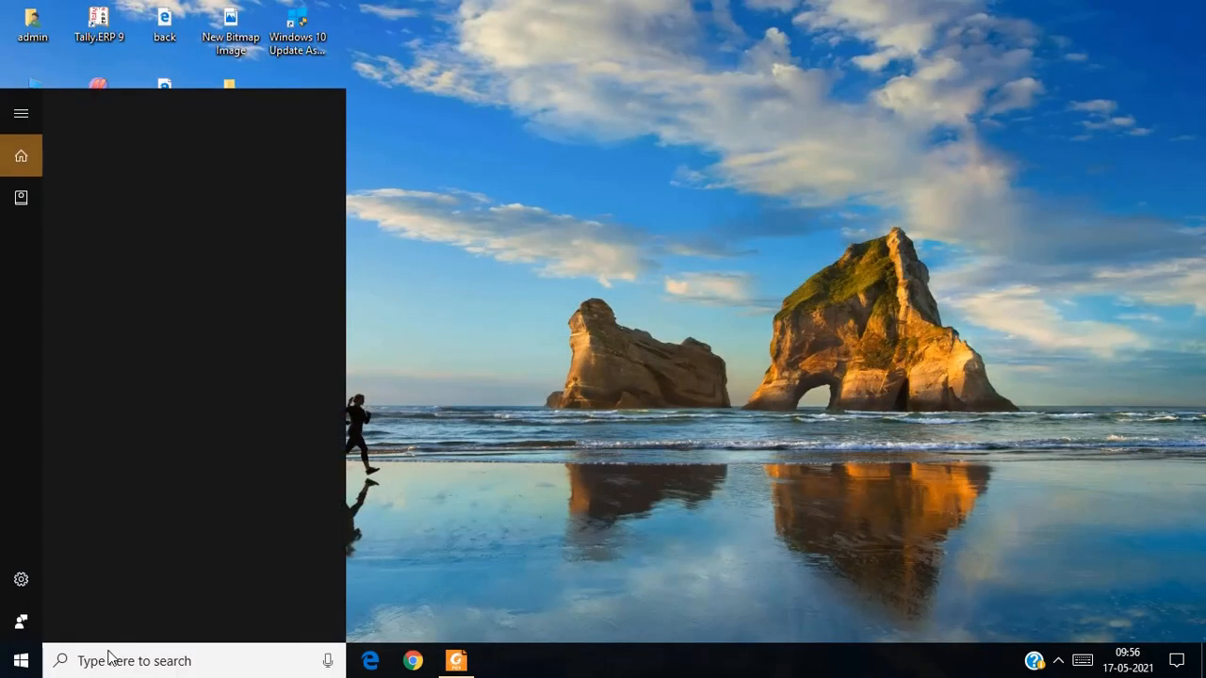
type("w")
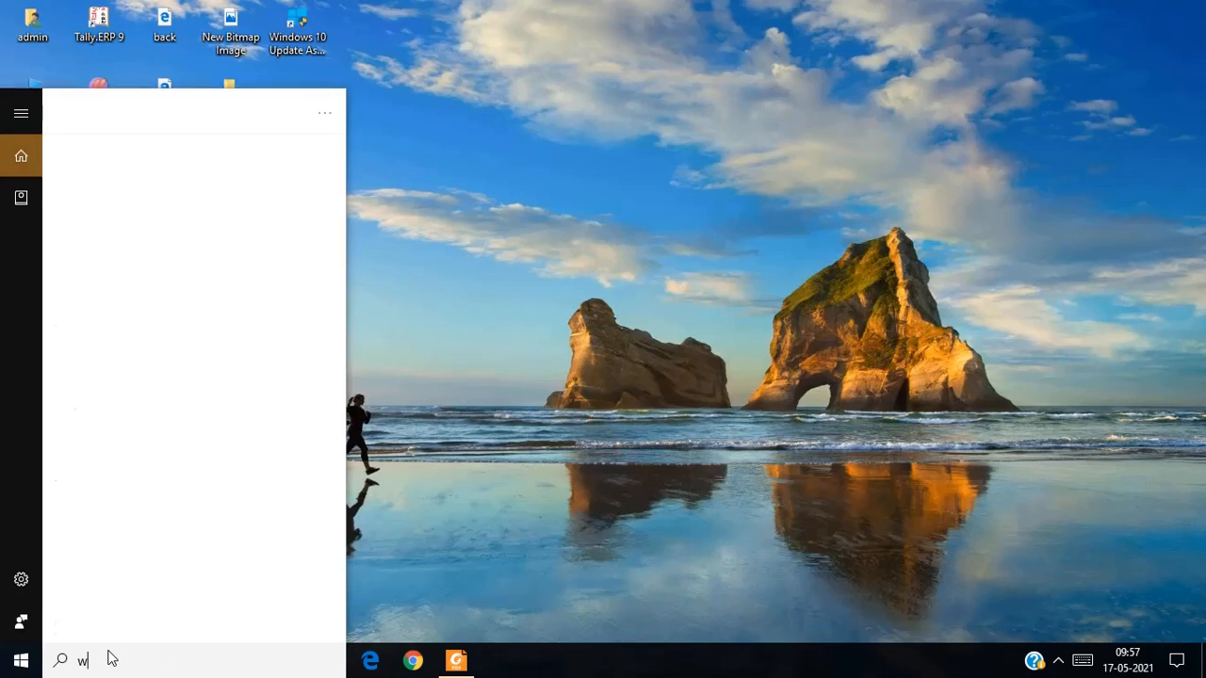
type("inword")
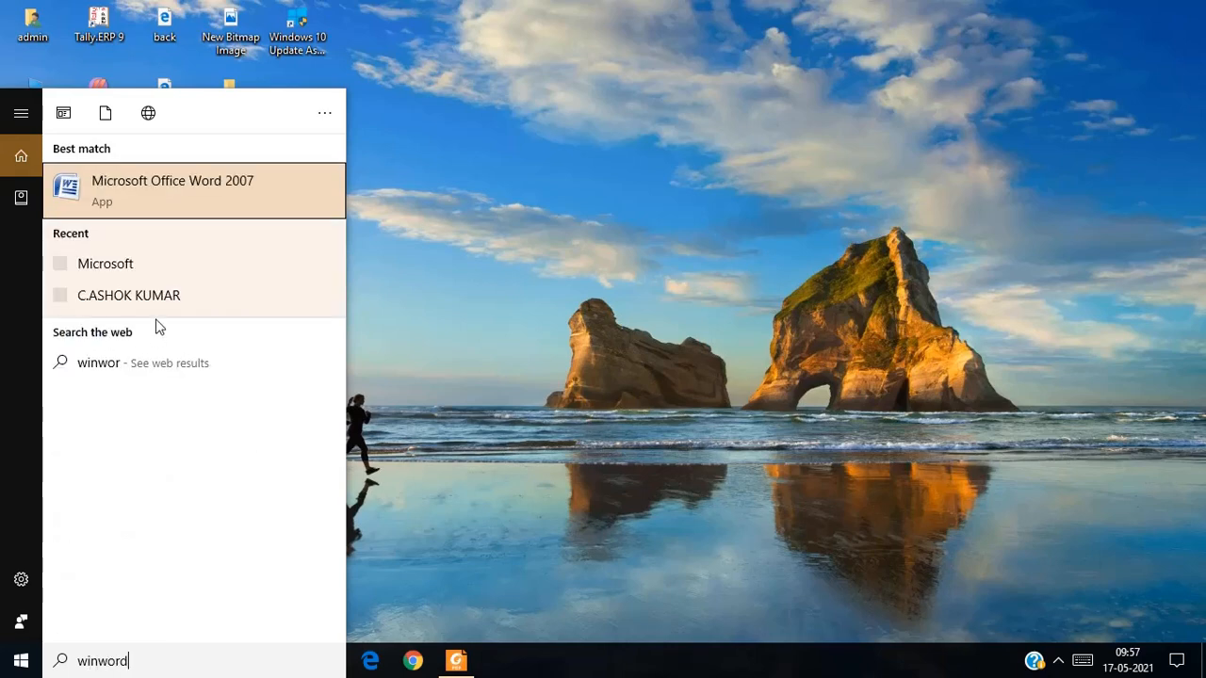
left_click(230, 193)
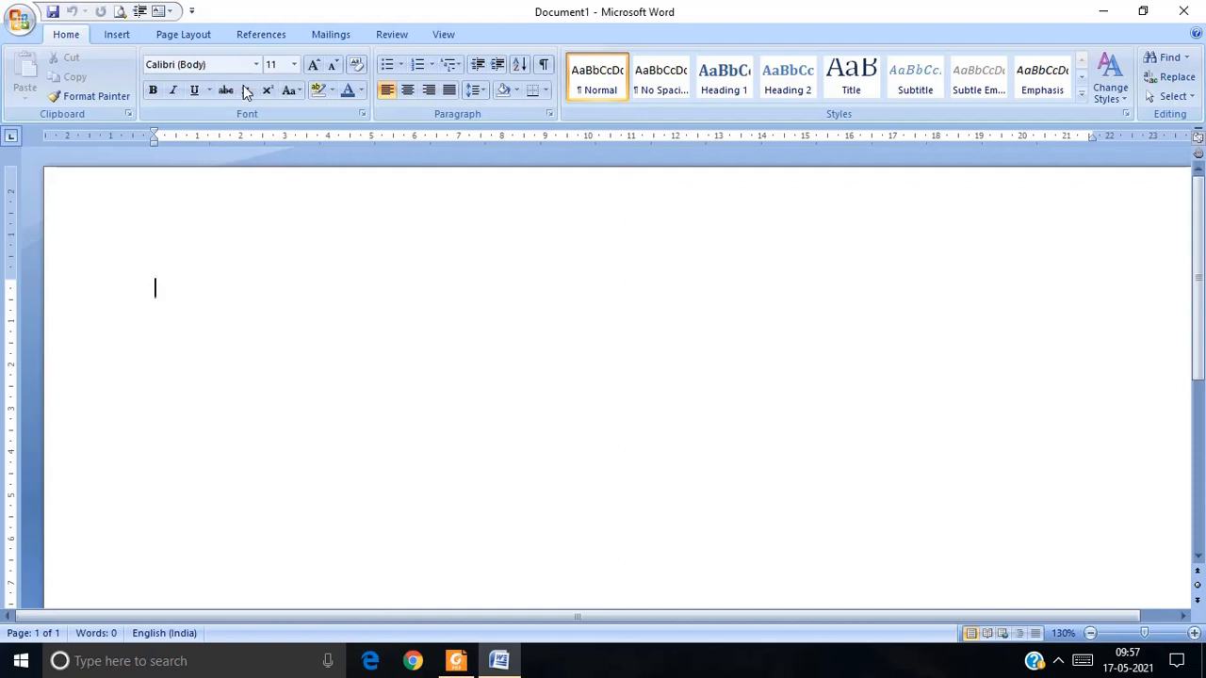
Bring up the document's insert commands and enlarge the screen with Magnifier.
left_click(116, 35)
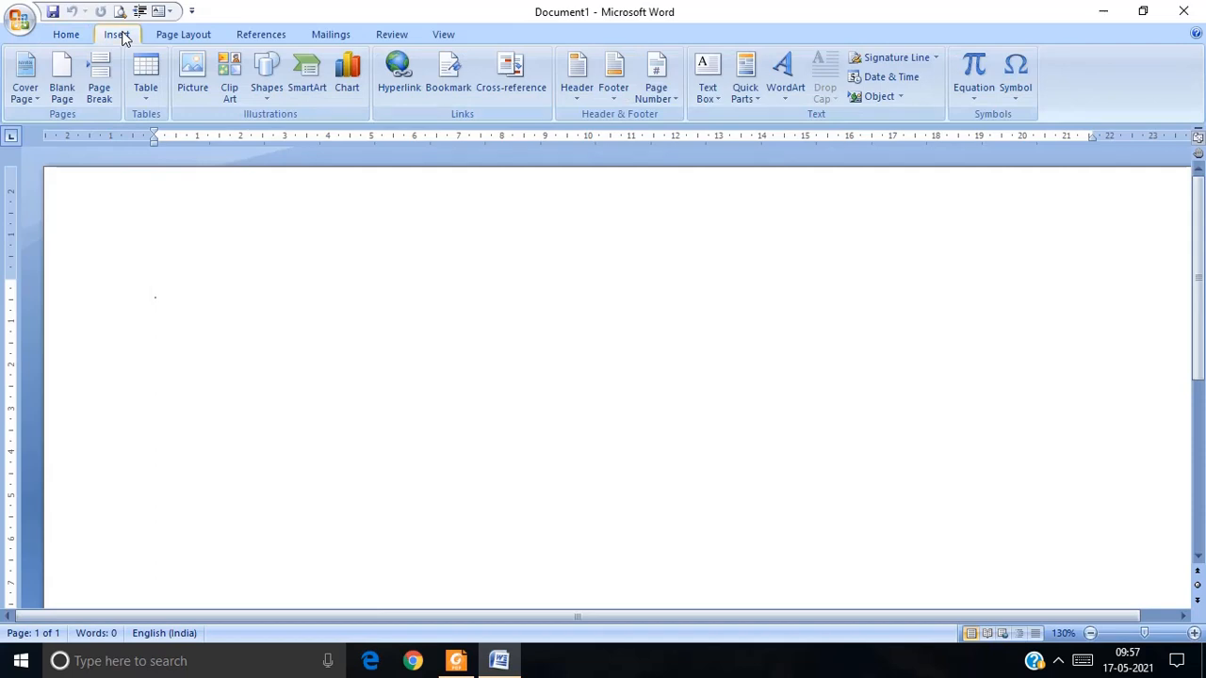
key("super+plus")
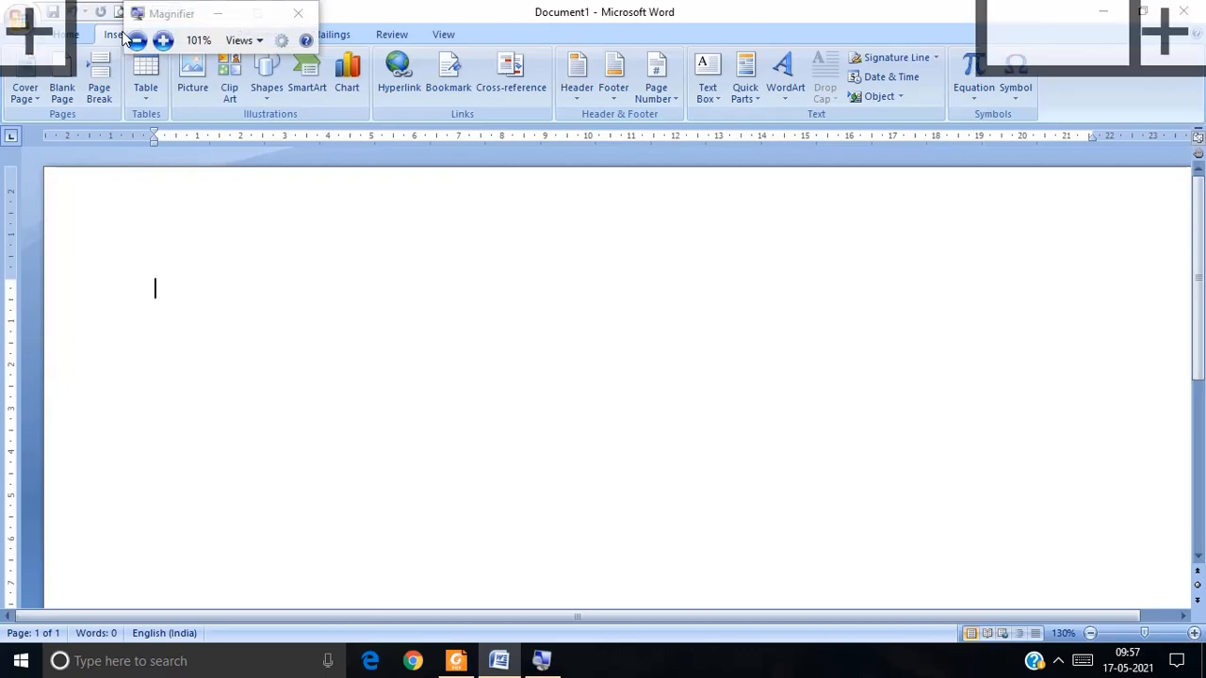
key("super")
key("super+plus")
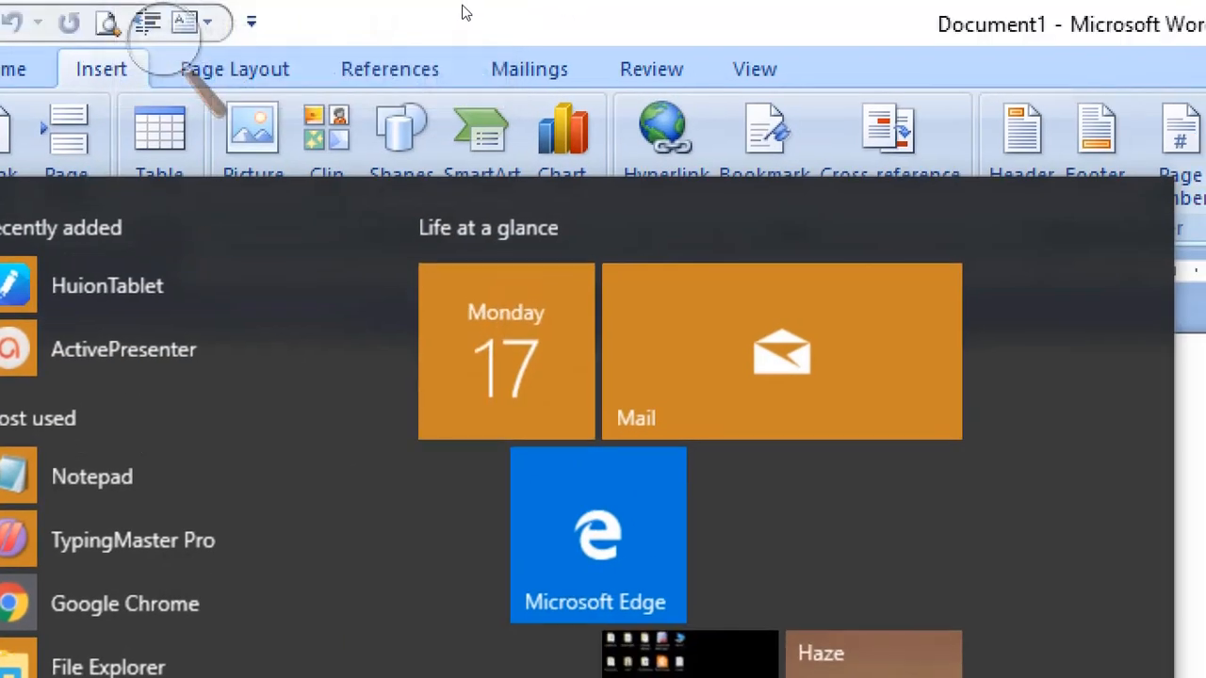
left_click(434, 16)
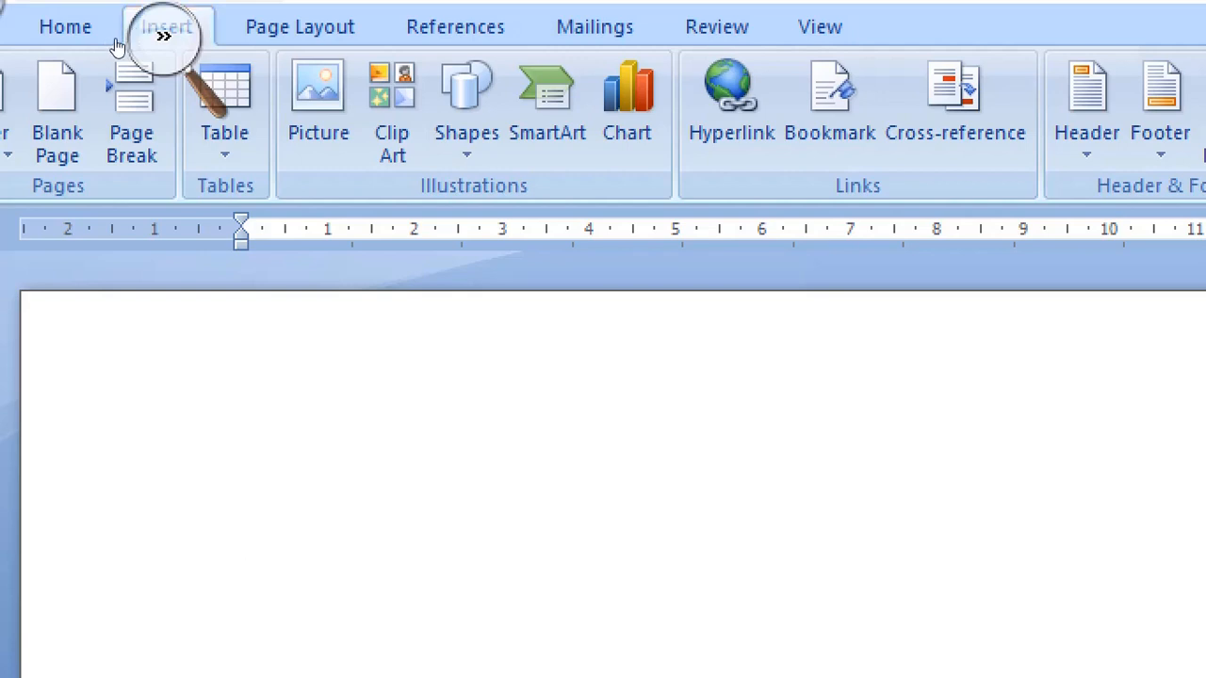
left_click(189, 37)
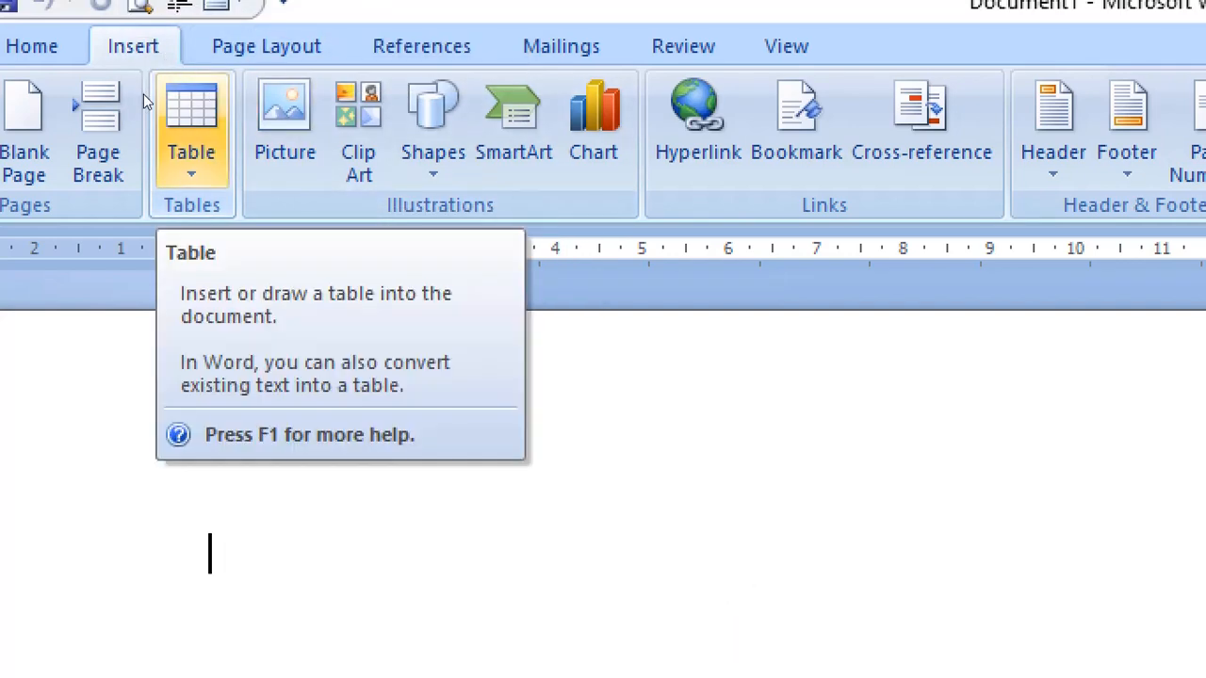
Preview table sizes up to 10x8 in the table grid and close it without inserting a table.
left_click(143, 94)
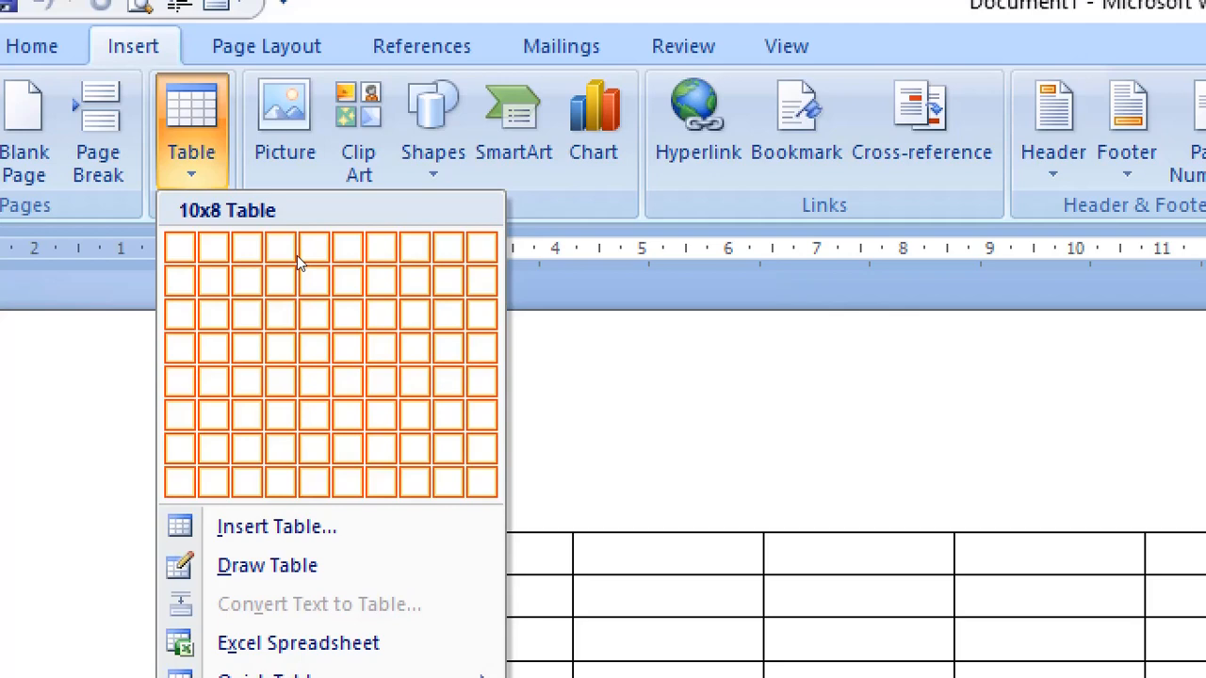
key("Down")
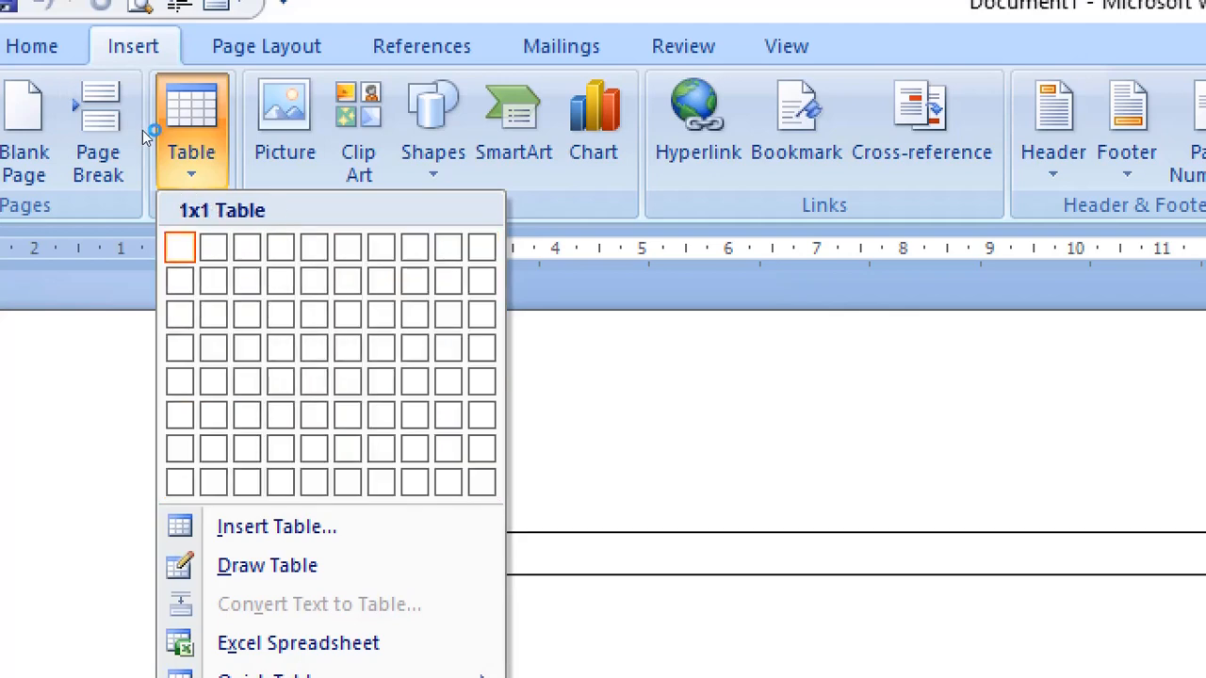
key("Right")
key("Right")
key("Escape")
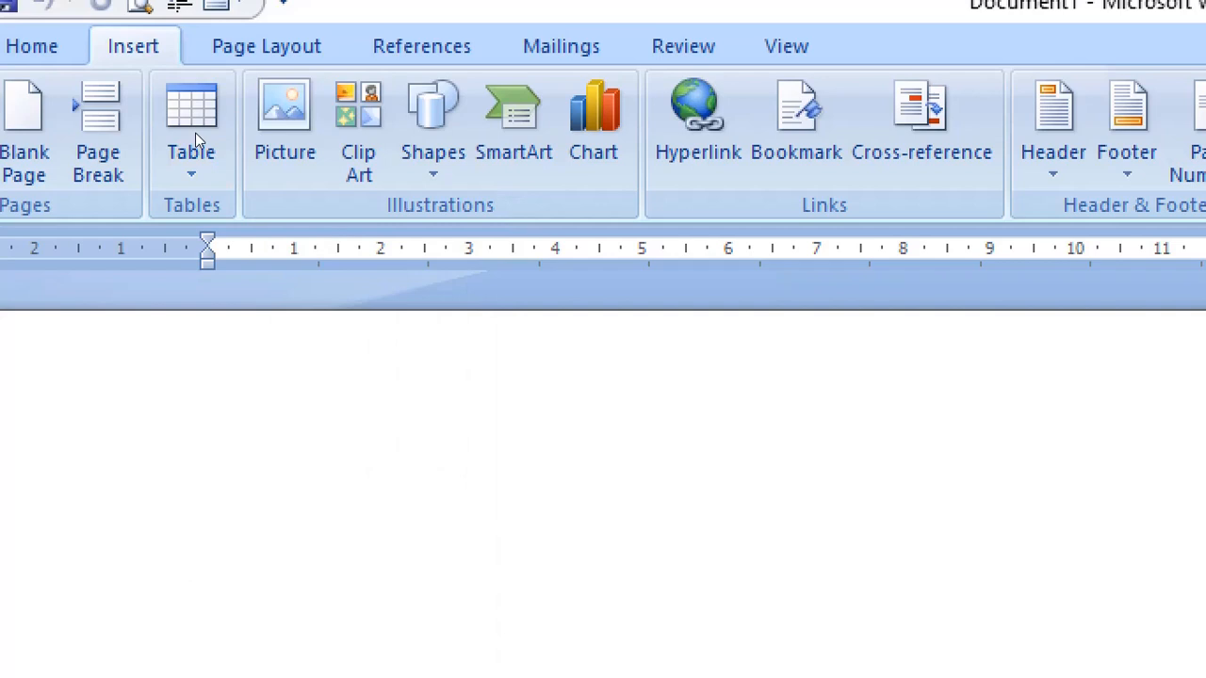
Insert a table with 5 columns and 5 rows into the blank document using the Insert Table dialog.
left_click(146, 98)
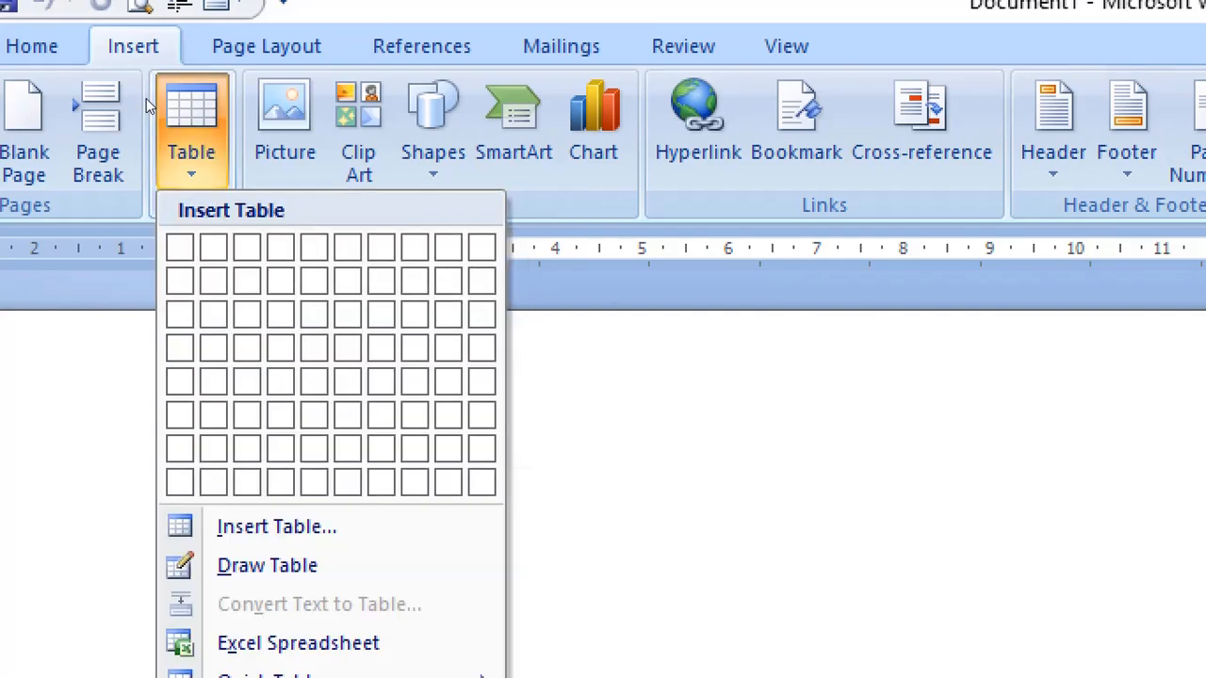
key("Down")
key("Down")
key("Up")
key("Down")
key("Right")
key("Right")
key("Right")
key("Right")
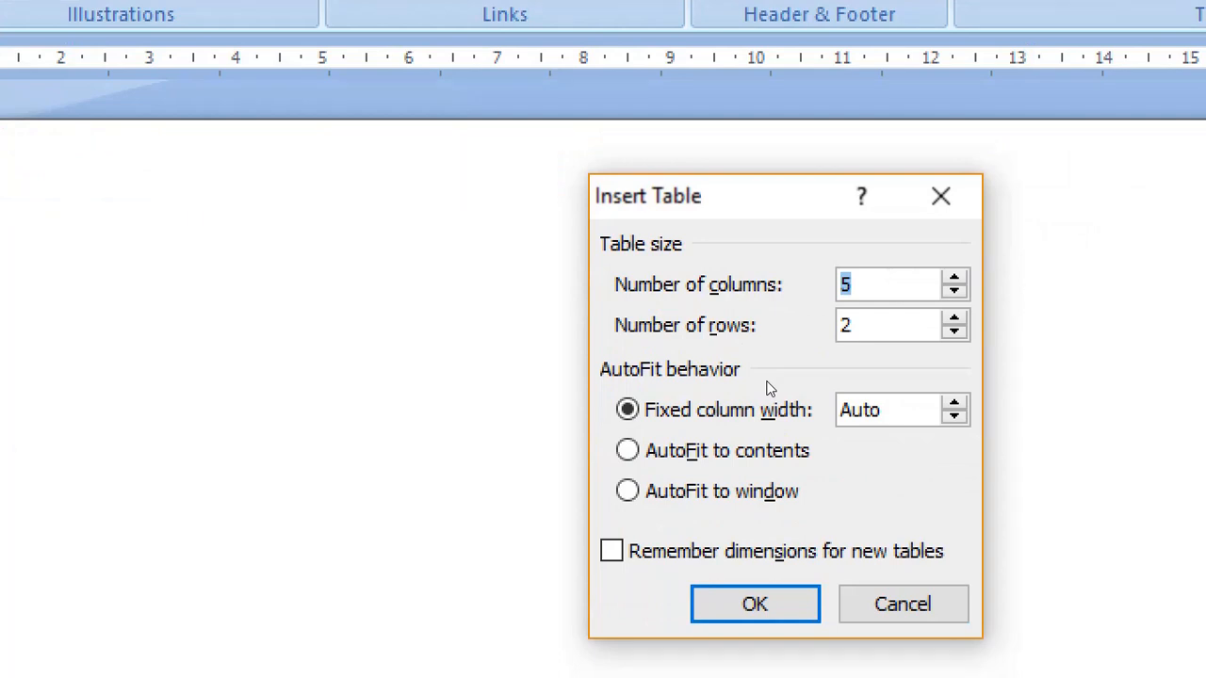
type("6")
key("Down")
key("Tab")
type("5")
key("Return")
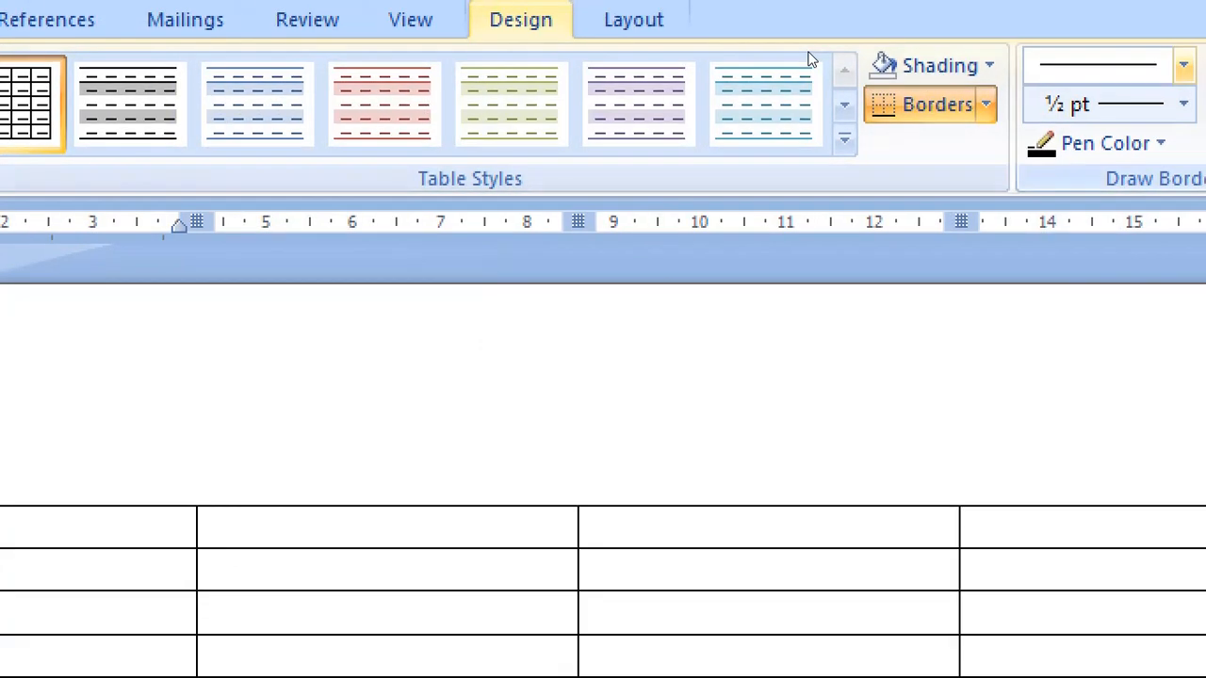
Try the black Light List style on the table, and replace it with the black grid style with grey banded rows.
left_click(838, 141)
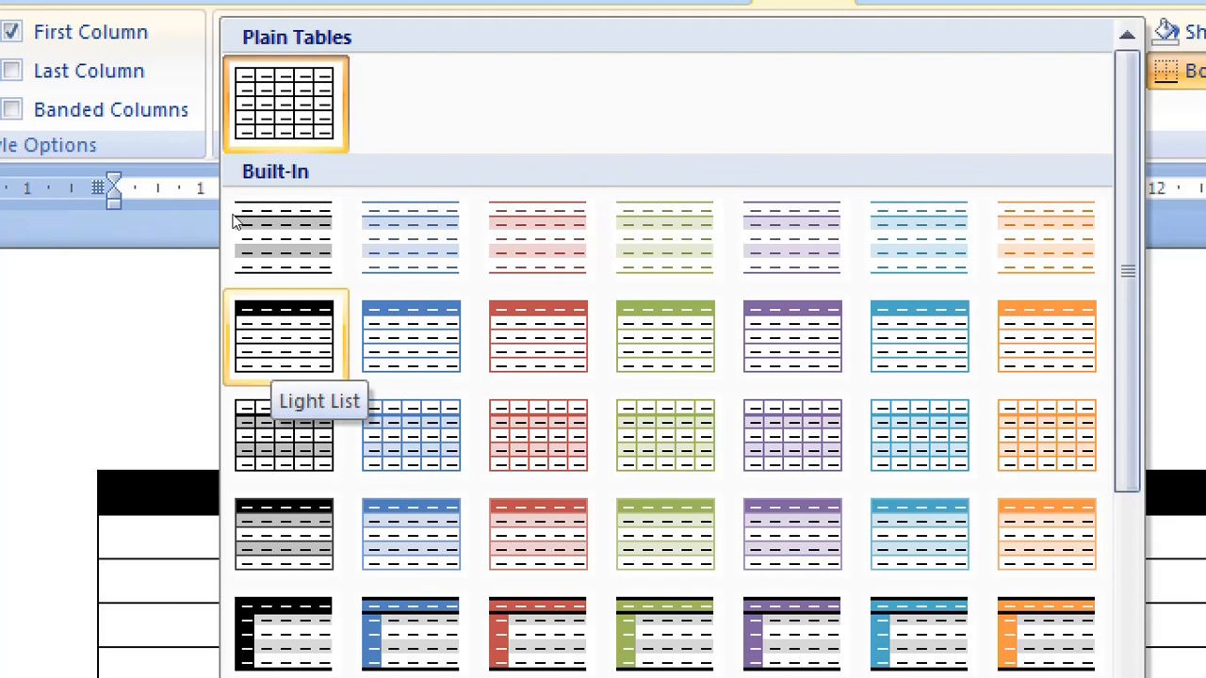
left_click(284, 337)
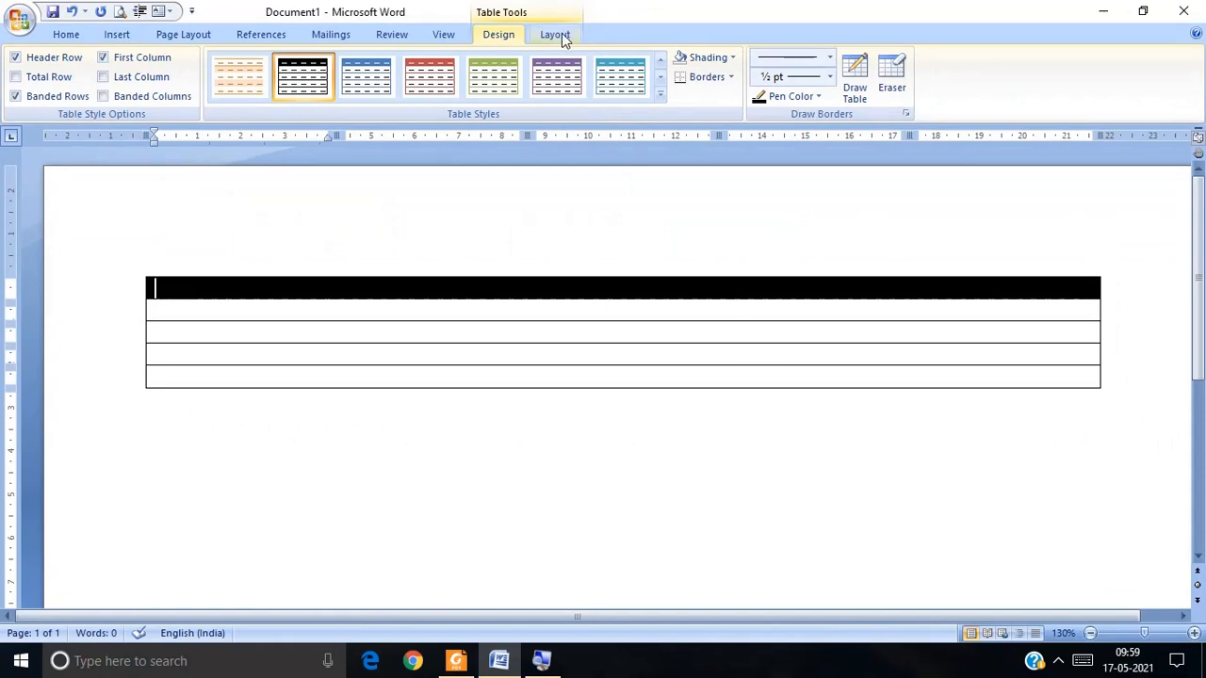
left_click(661, 77)
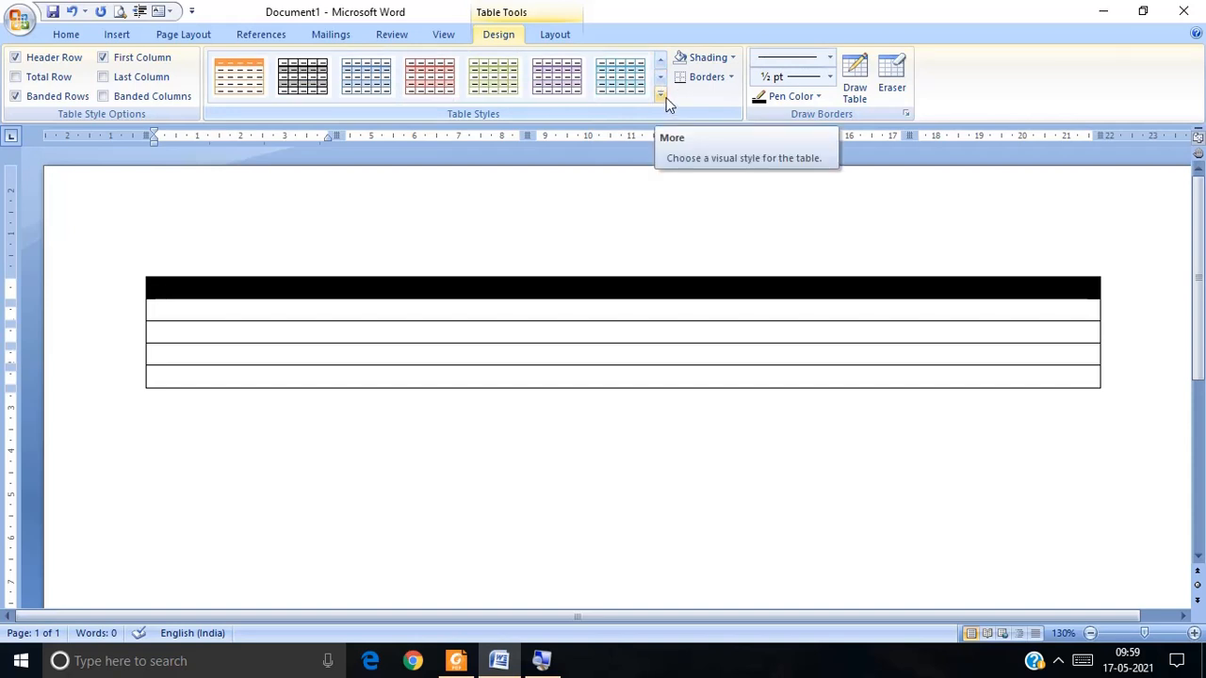
left_click(662, 93)
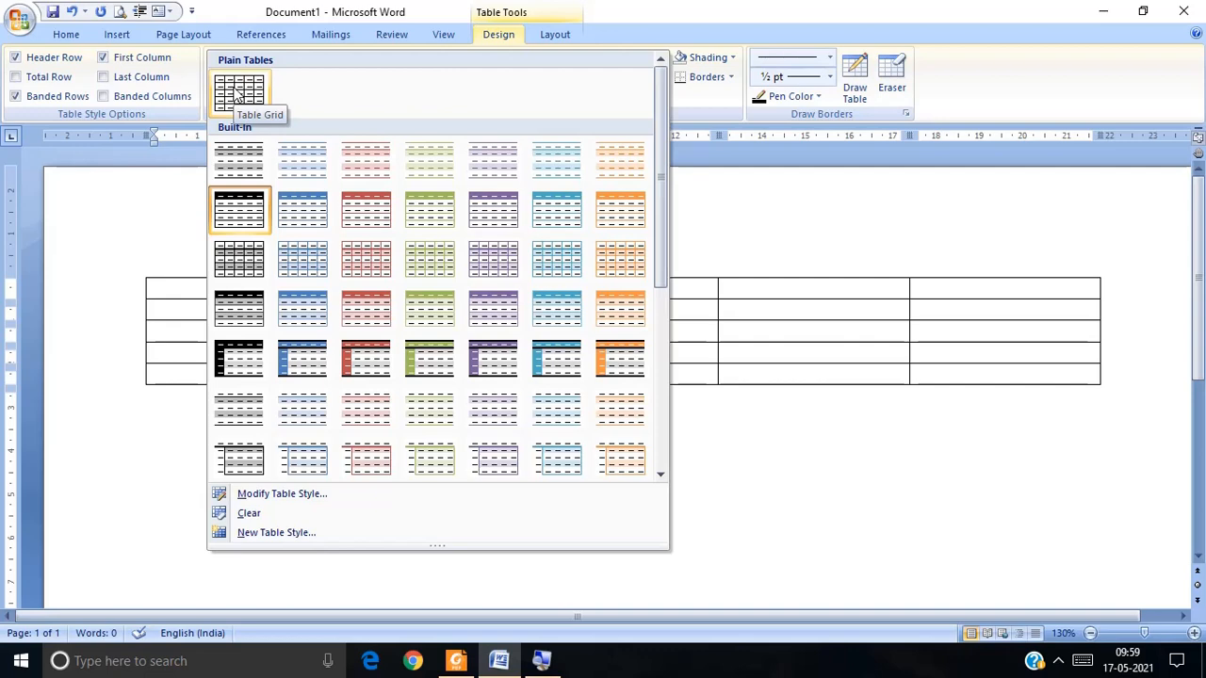
left_click(251, 261)
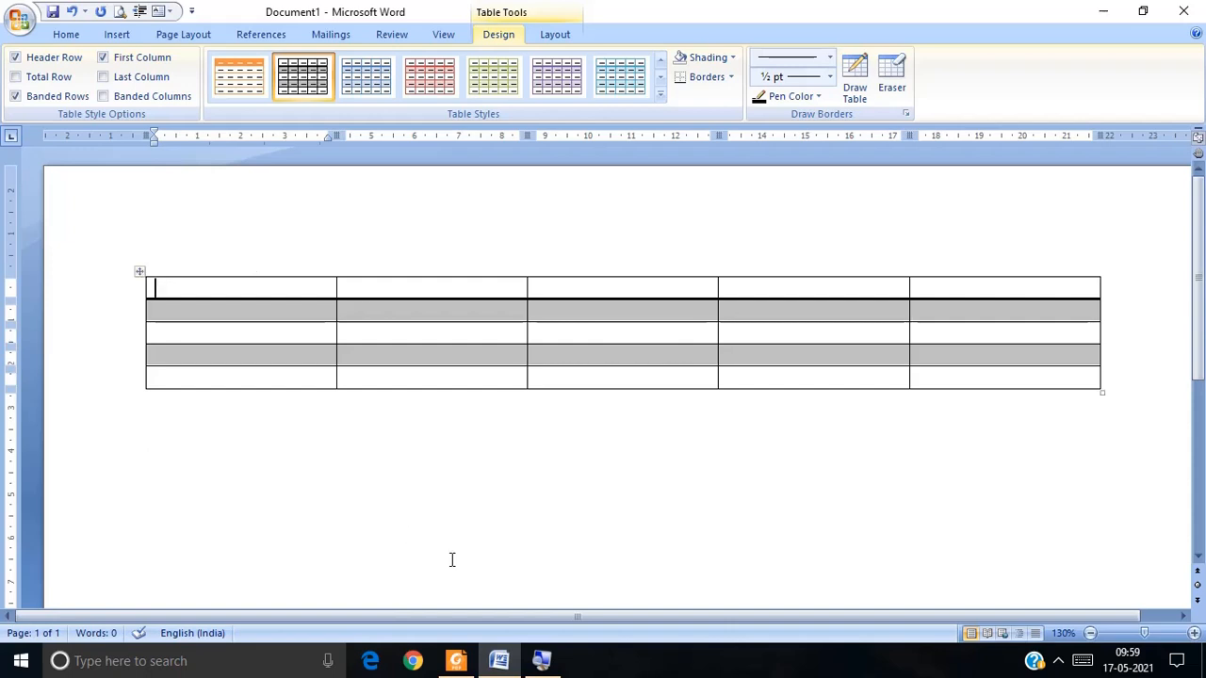
Switch to Foxit Reader, examine the sample marks table in the exercise PDF, and return to Word.
left_click(459, 661)
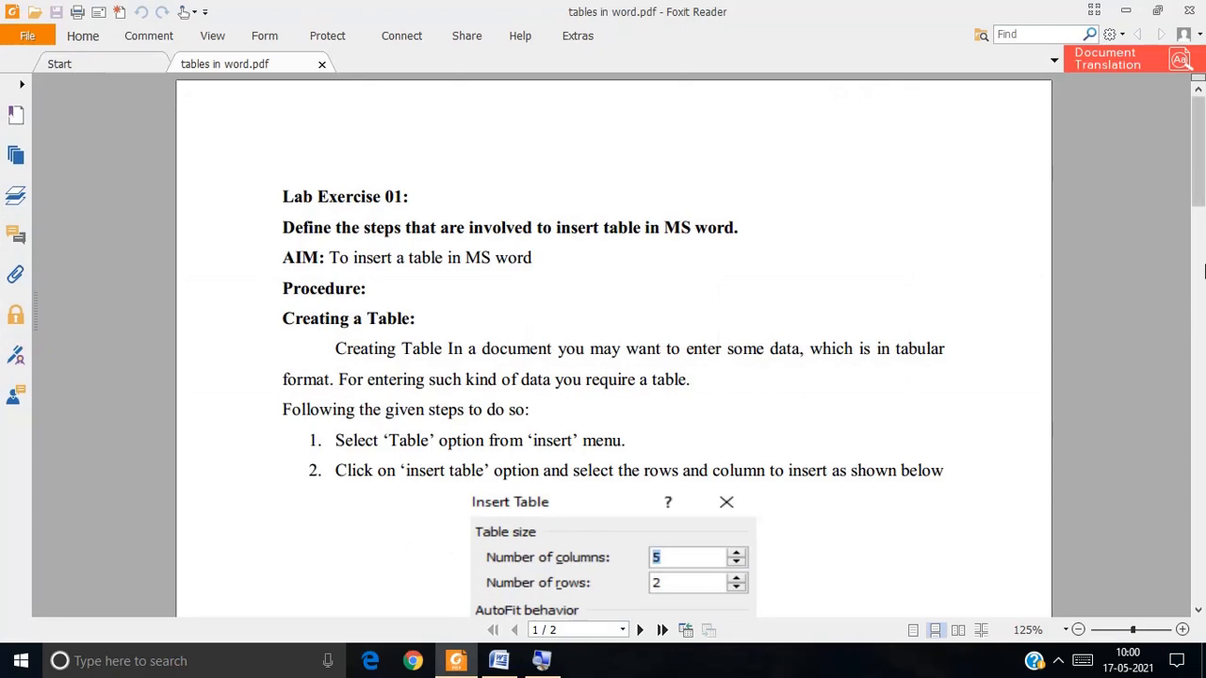
left_click_drag(1197, 206, 1189, 313)
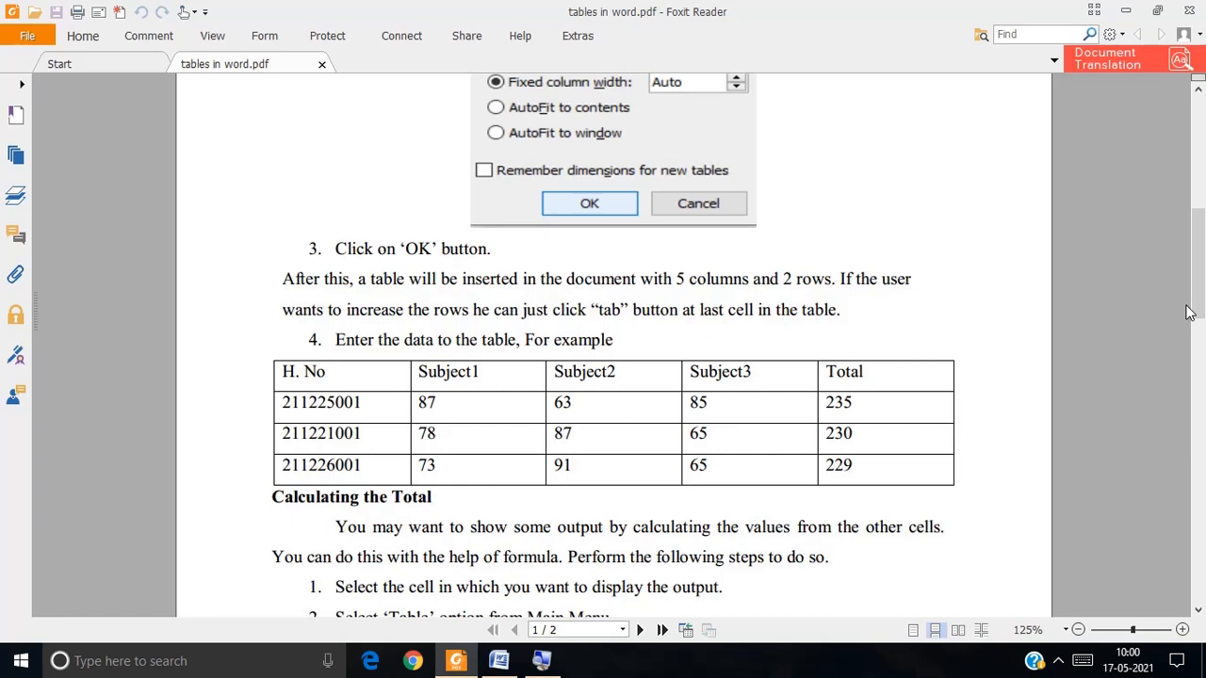
left_click(542, 664)
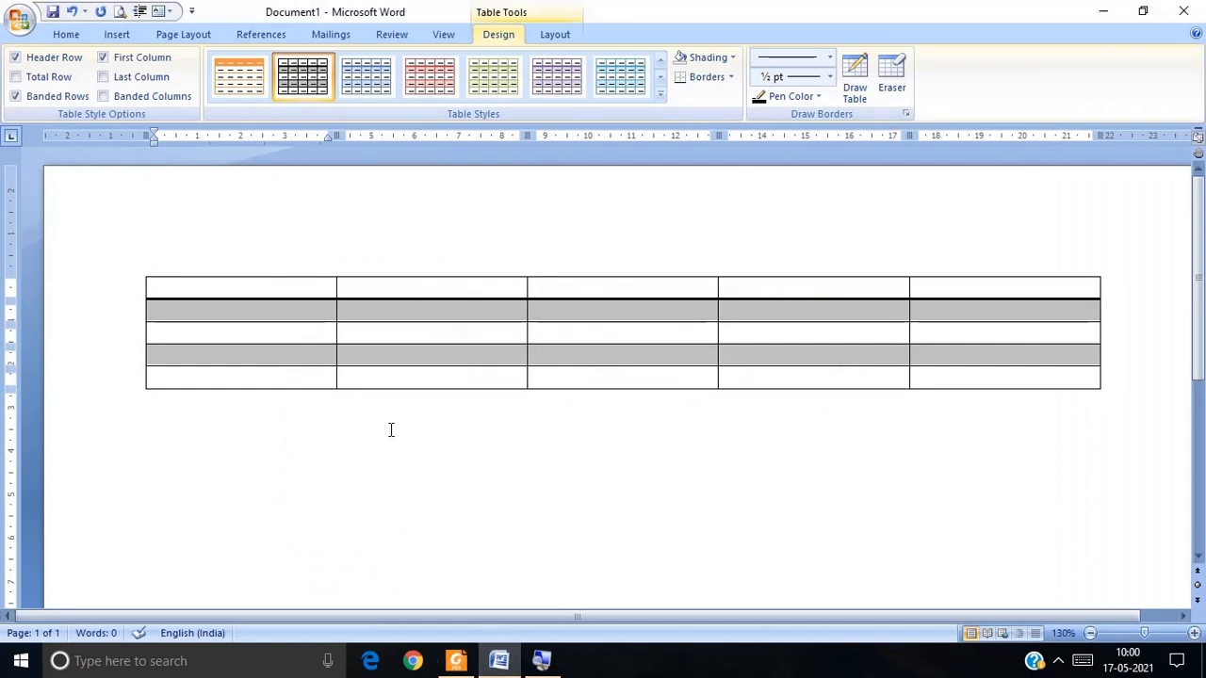
Fill the table's header row with Hno, Subject1, Subject2, Subject3 and Total.
type("h")
key("BackSpace")
type("Hno ")
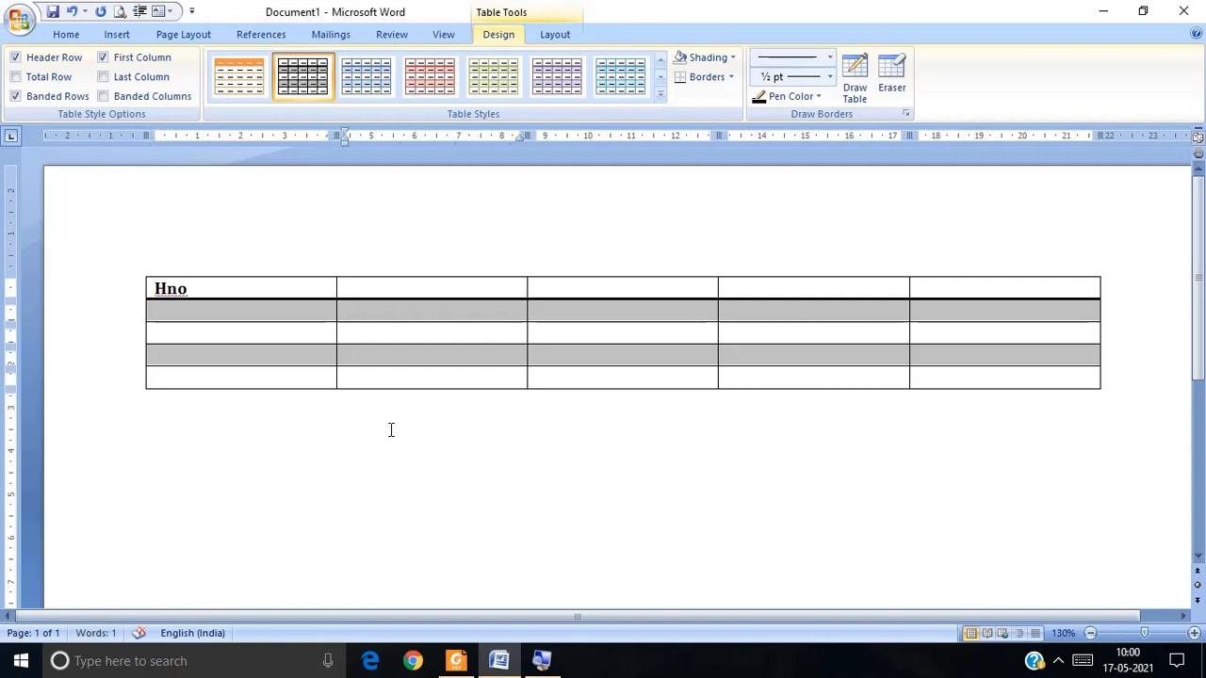
type("Subjec")
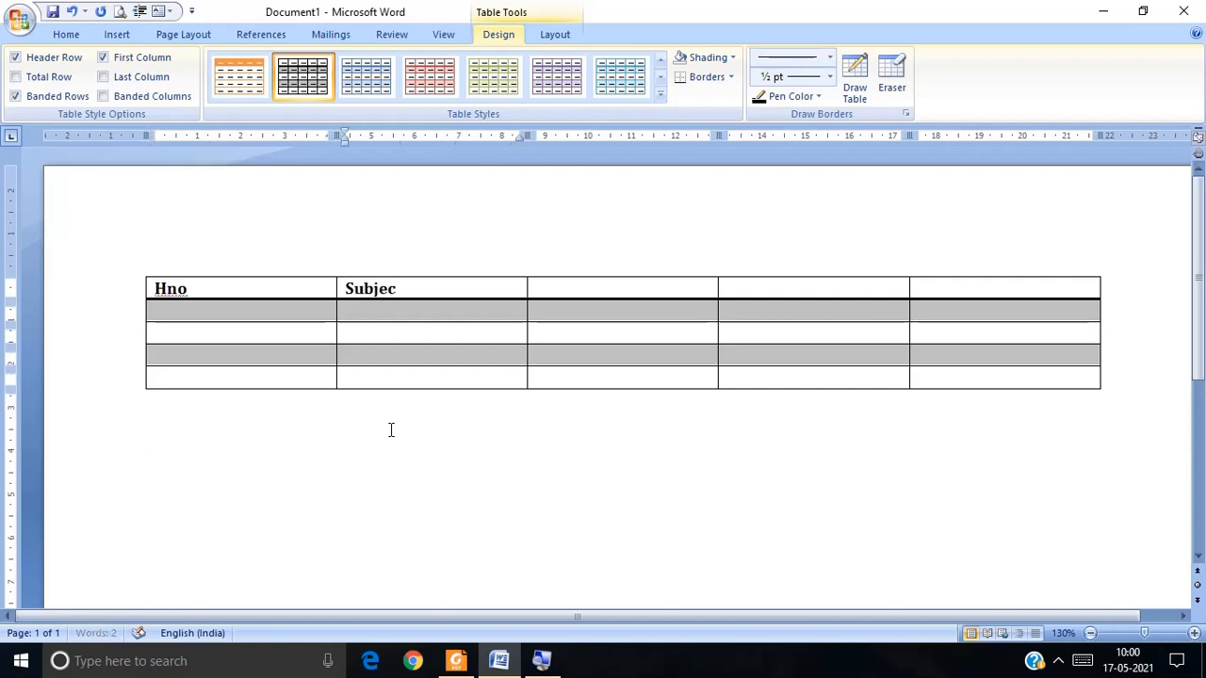
type("t1")
key("Tab")
type("Subject2")
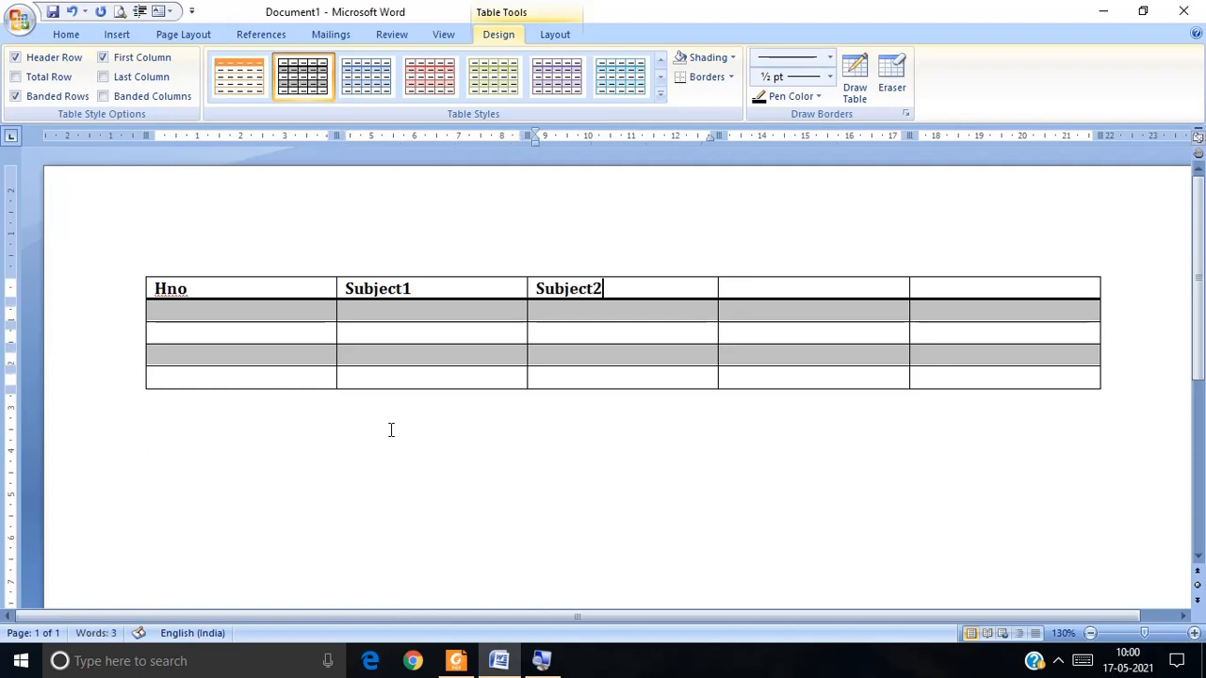
key("Tab")
type("Subject")
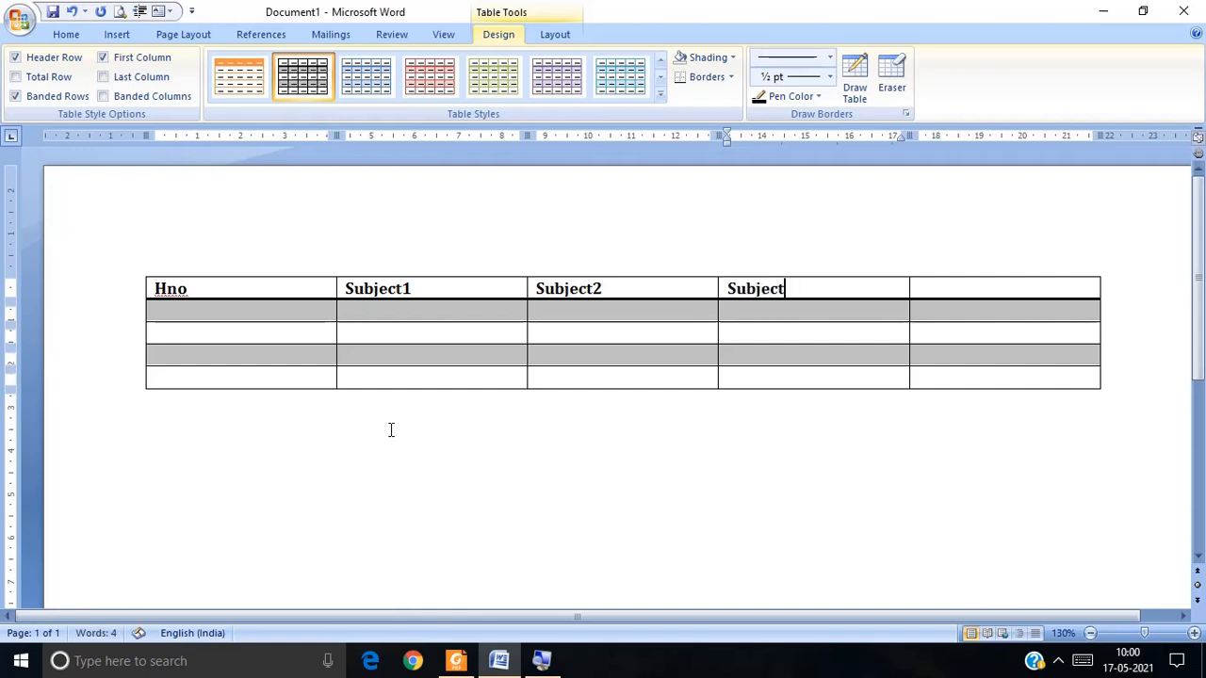
type("3")
key("Tab")
type("total")
key("Tab")
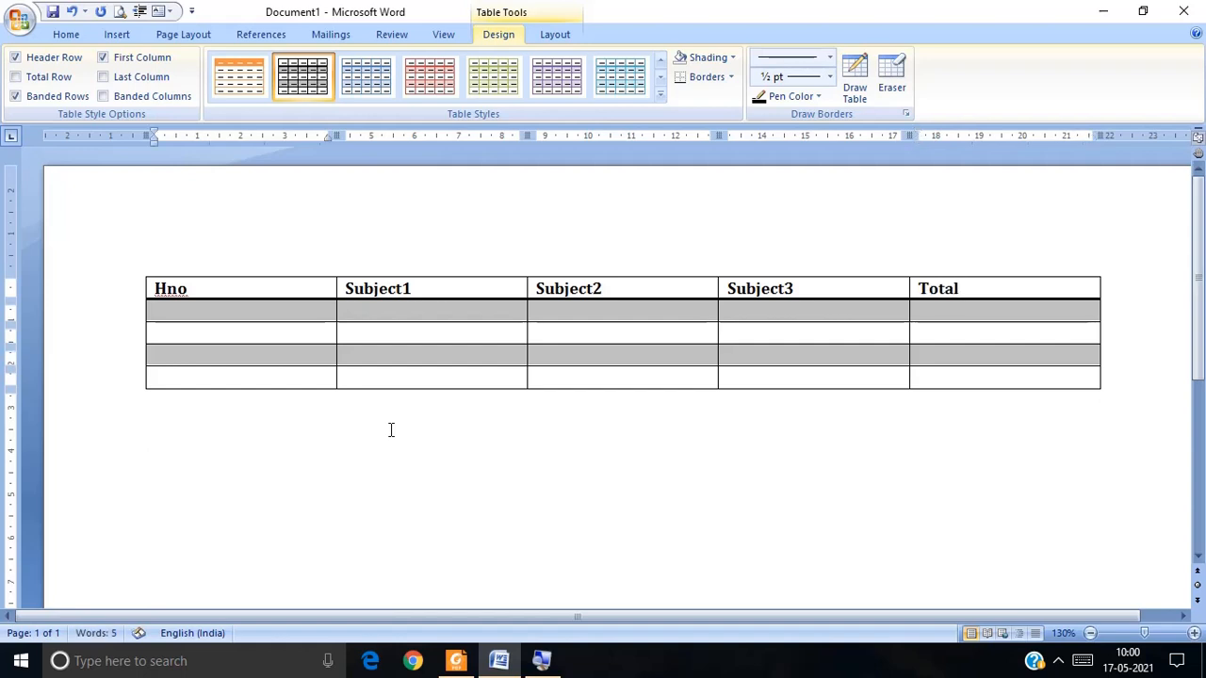
Fill the first data row with the student's Hno and the marks 72, 67 and 89, leaving Total empty.
type("211225001")
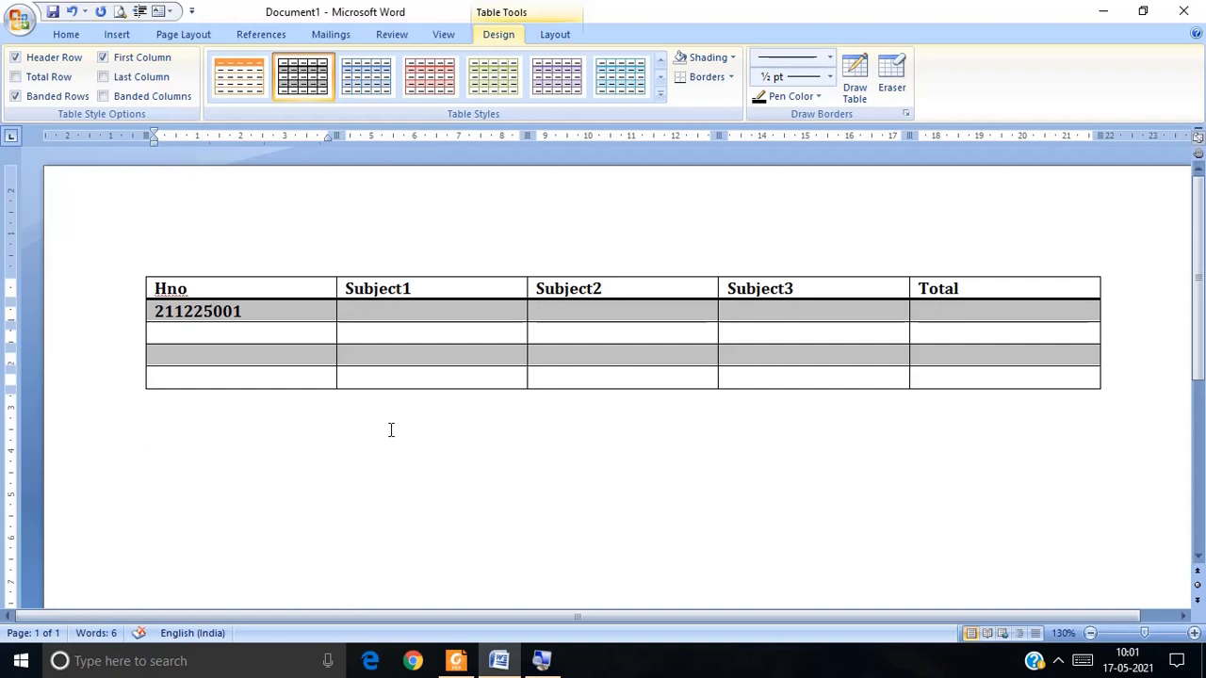
key("Tab")
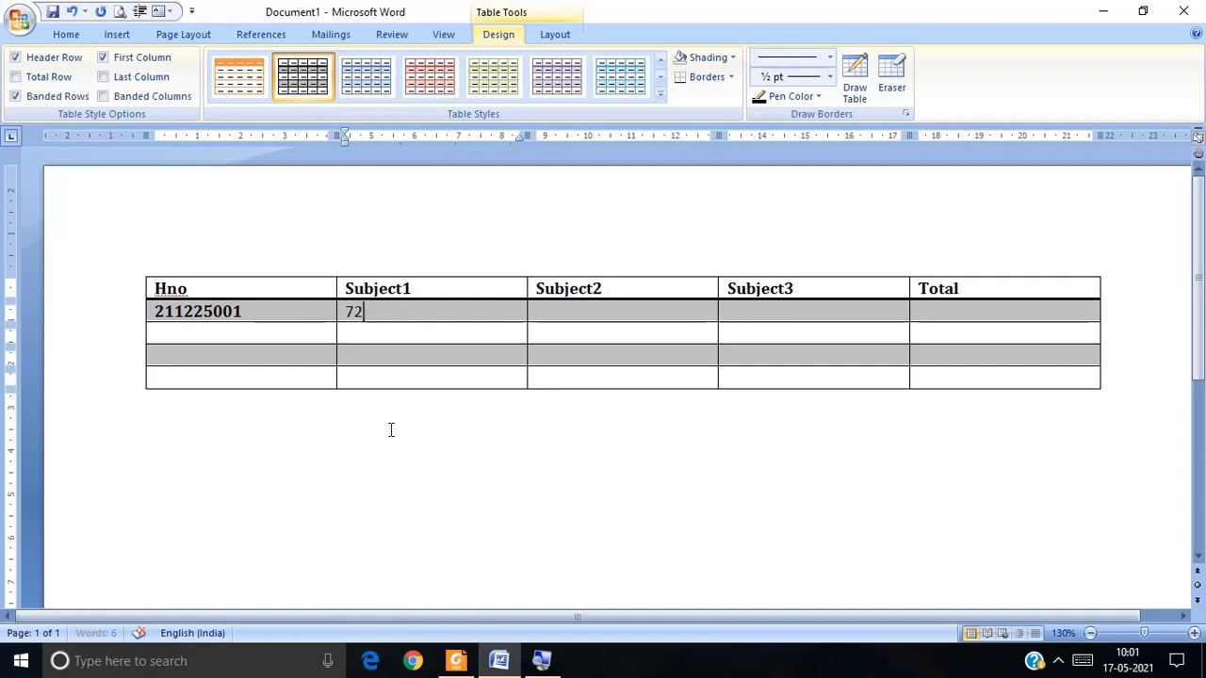
type("72")
key("Tab")
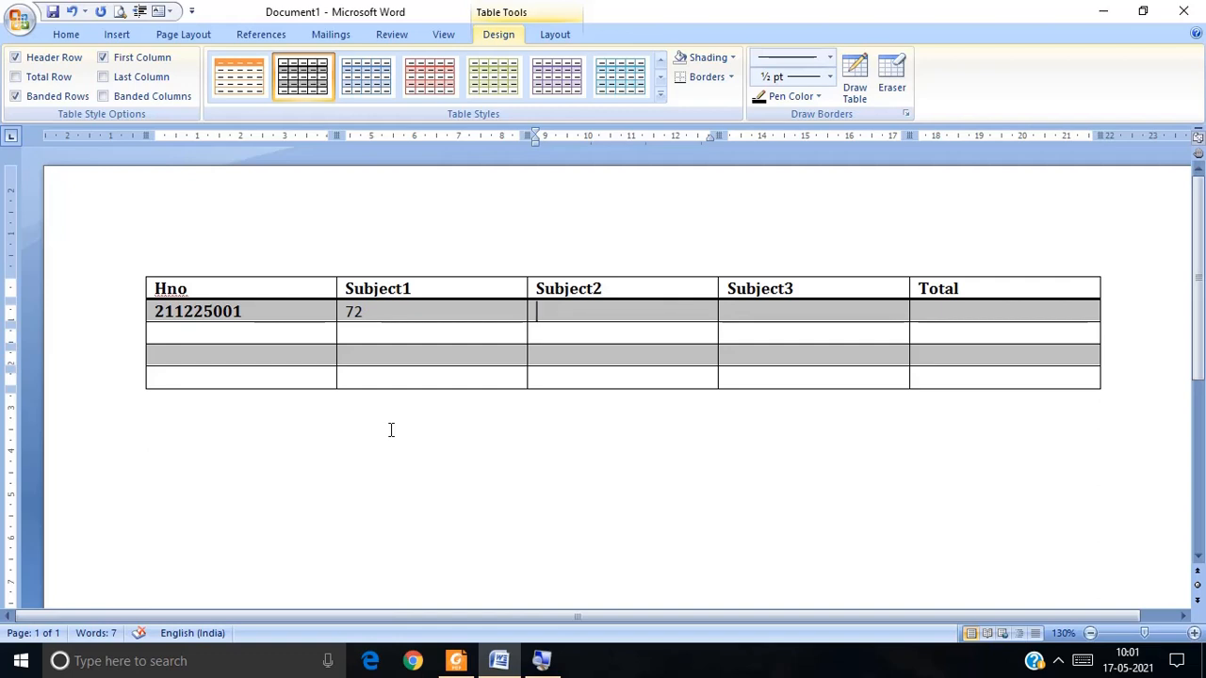
type("67")
key("Tab")
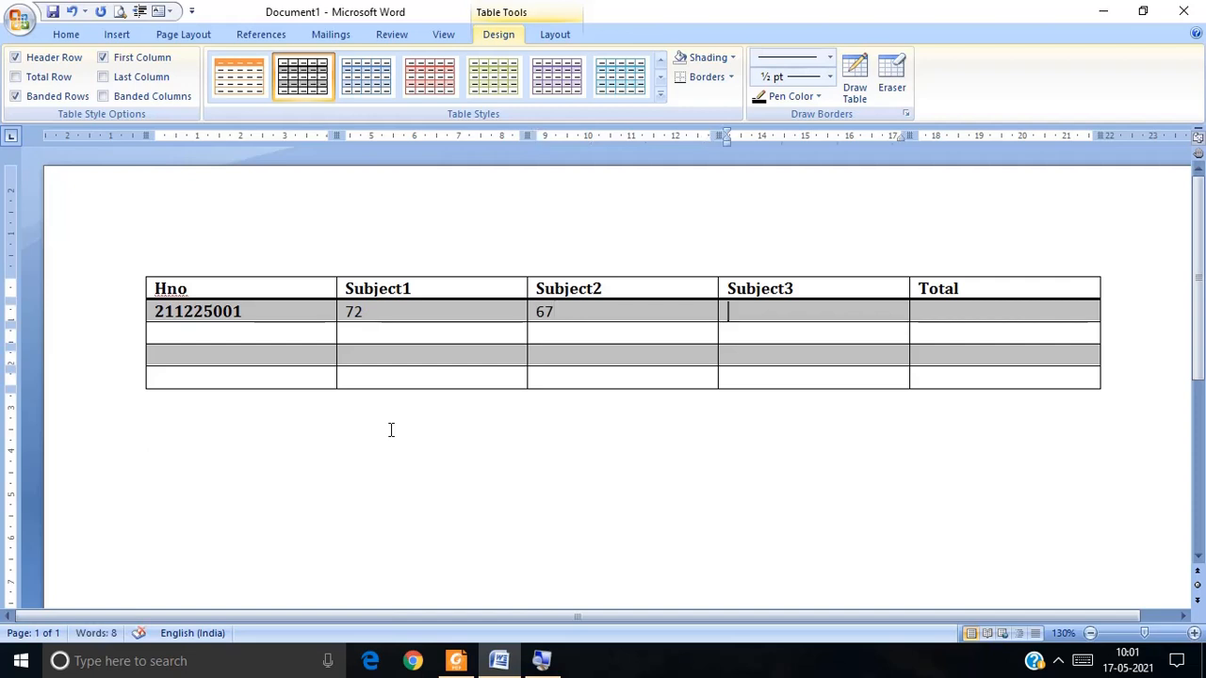
type("89")
key("Tab")
key("Tab")
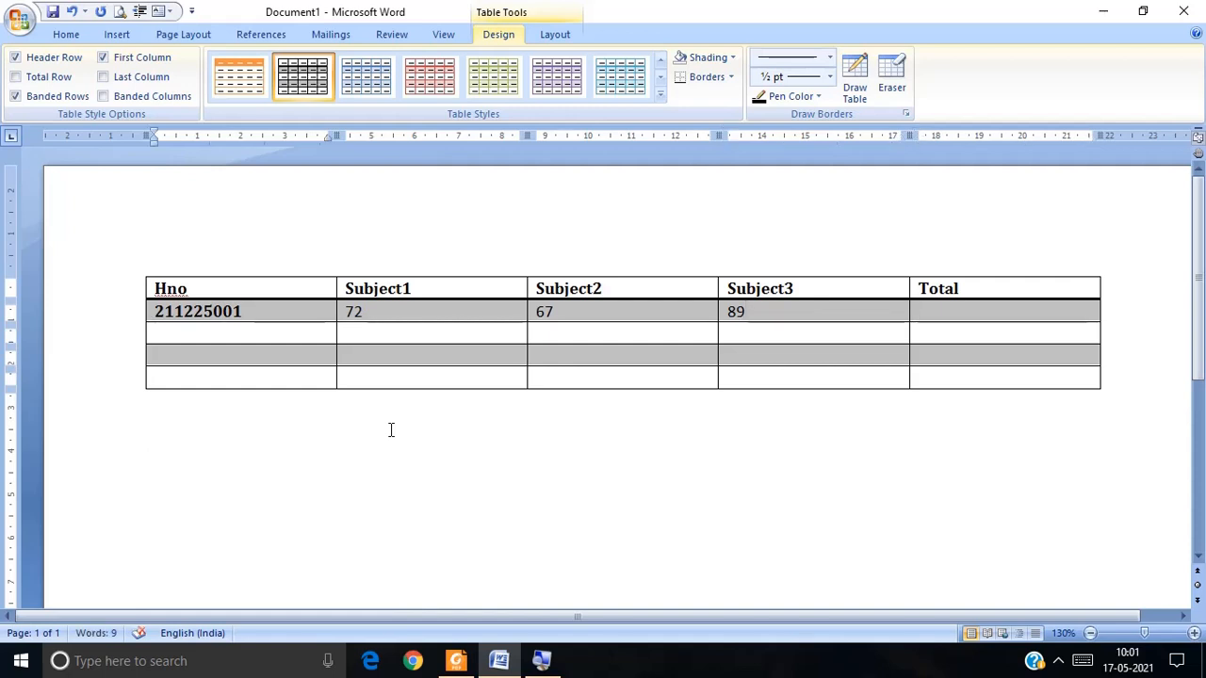
Fill the second data row with the student's Hno and the marks 78, 87 and 91, leaving Total empty.
type("211221001")
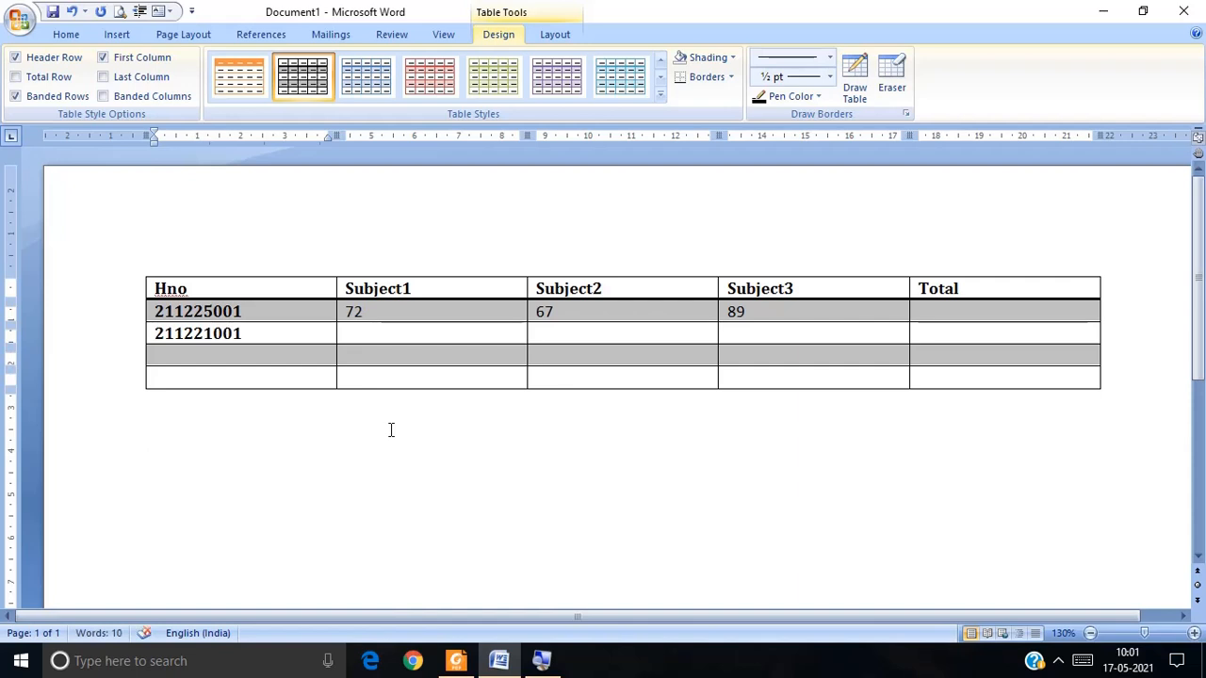
key("Tab")
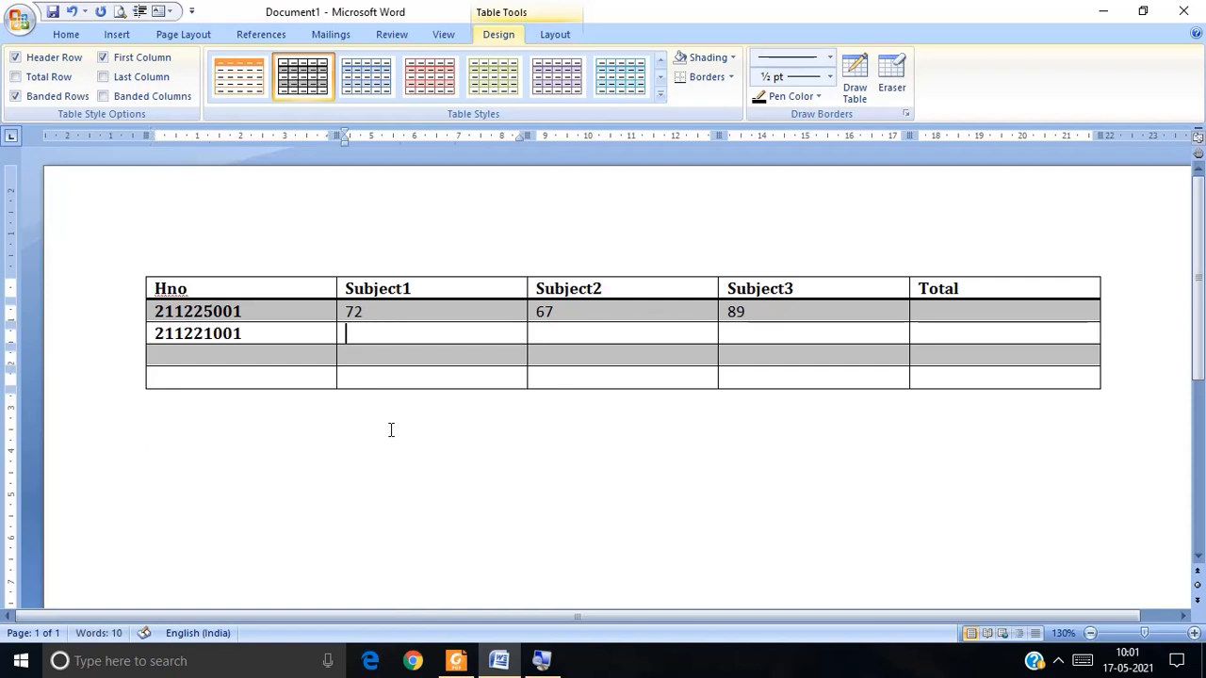
type("78")
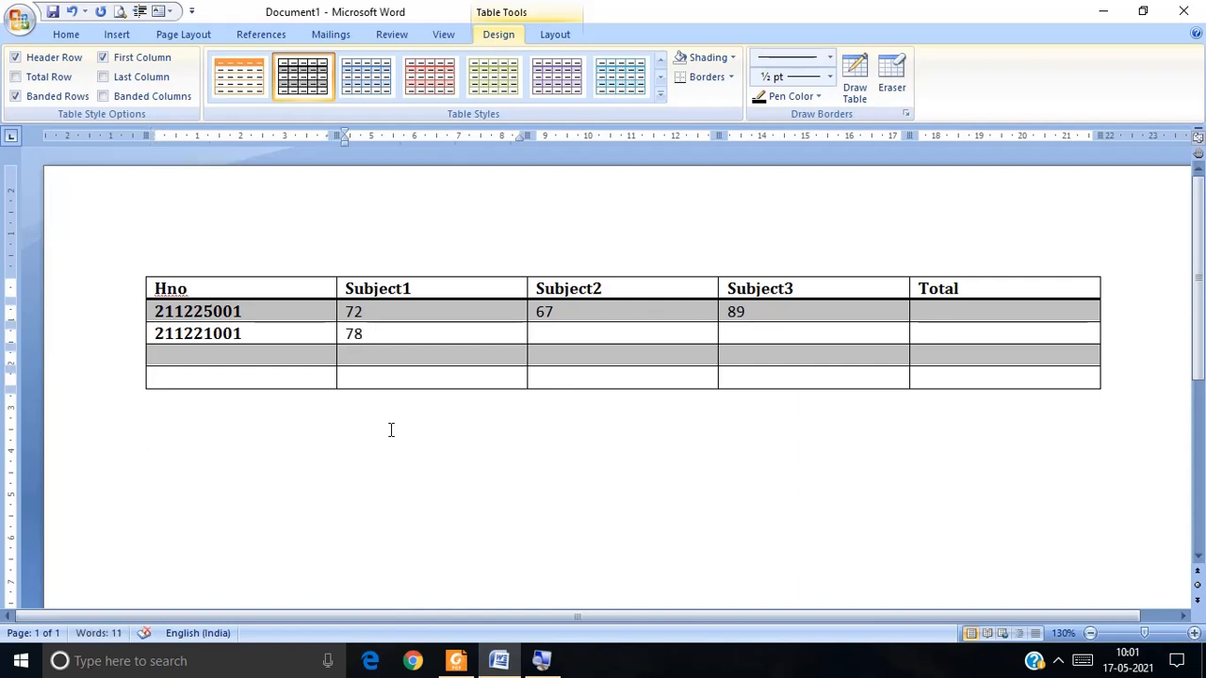
key("Tab")
type("87")
key("Tab")
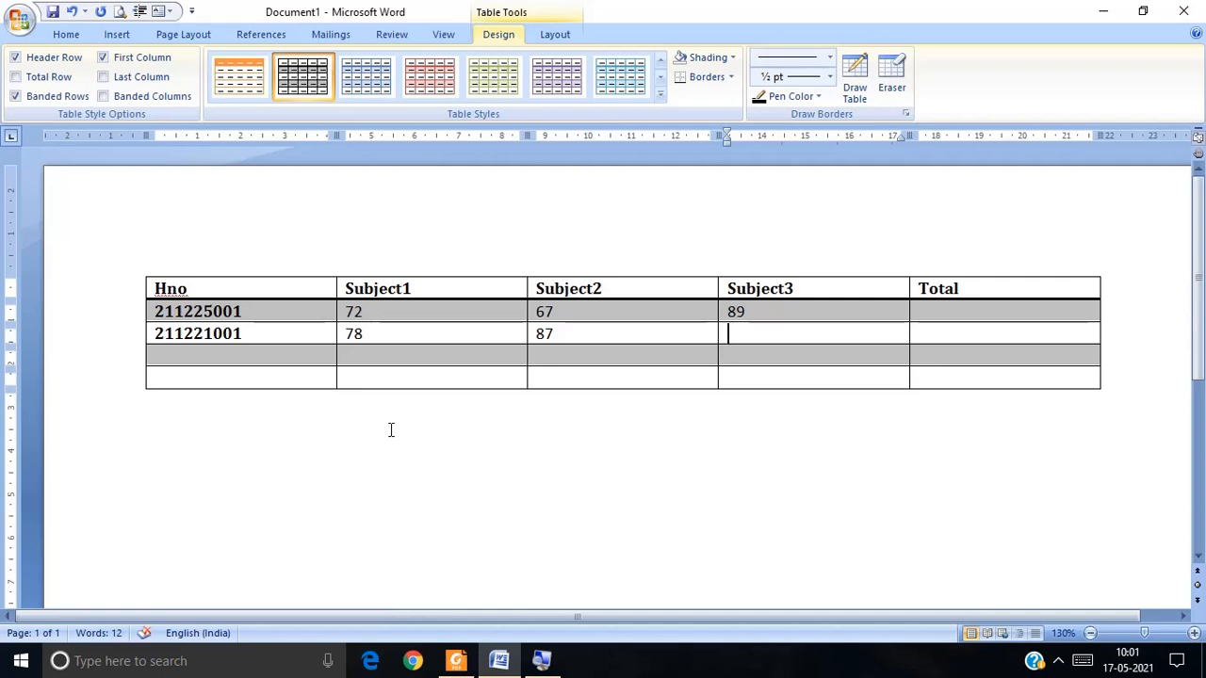
type("91")
key("Tab")
key("Tab")
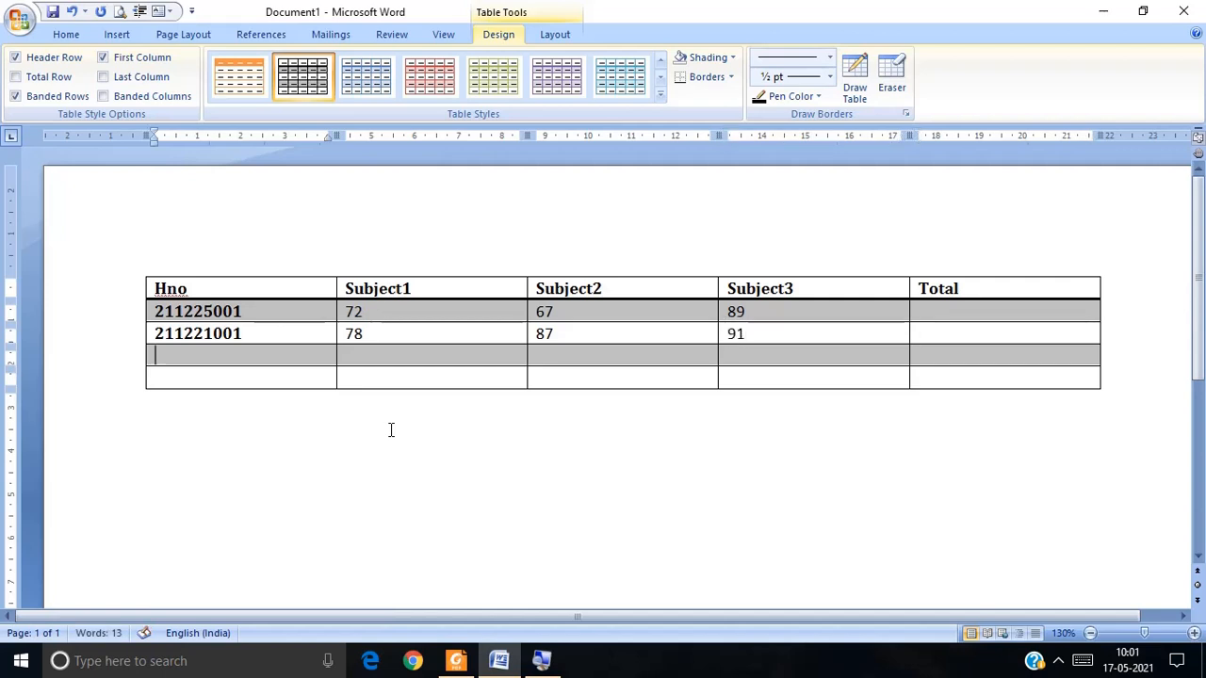
Fill the third data row with the student's Hno and the marks 79, 56 and 92, leaving Total empty.
type("21122")
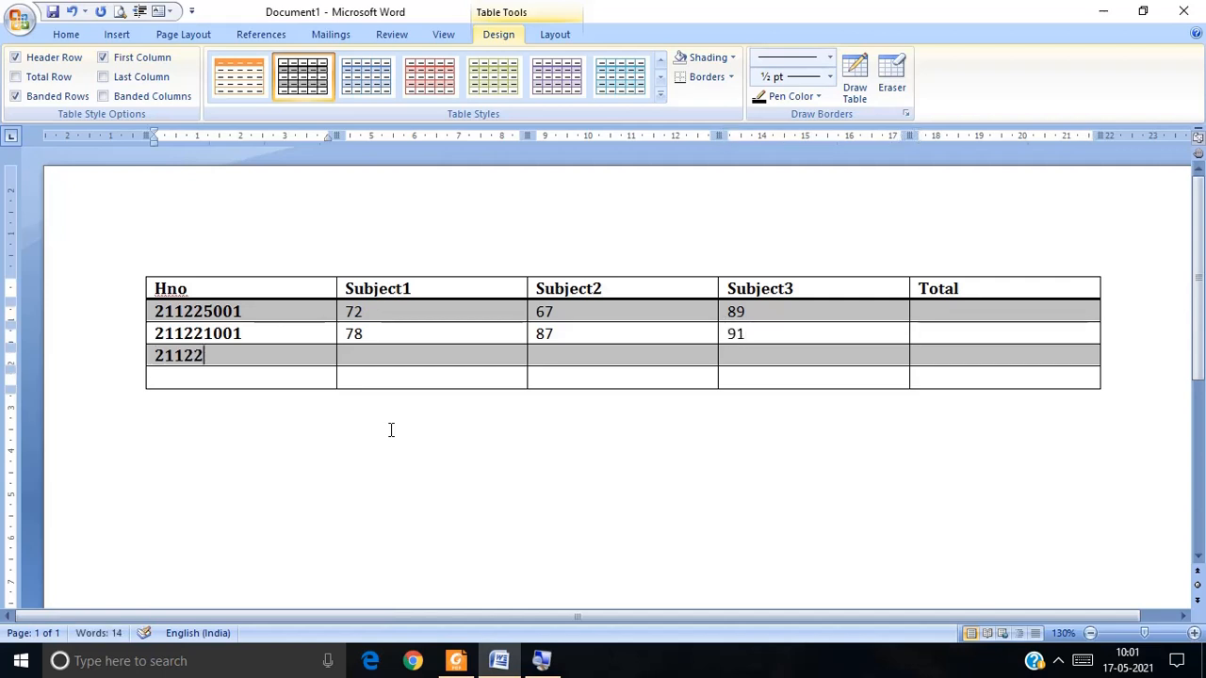
type("6001")
key("Tab")
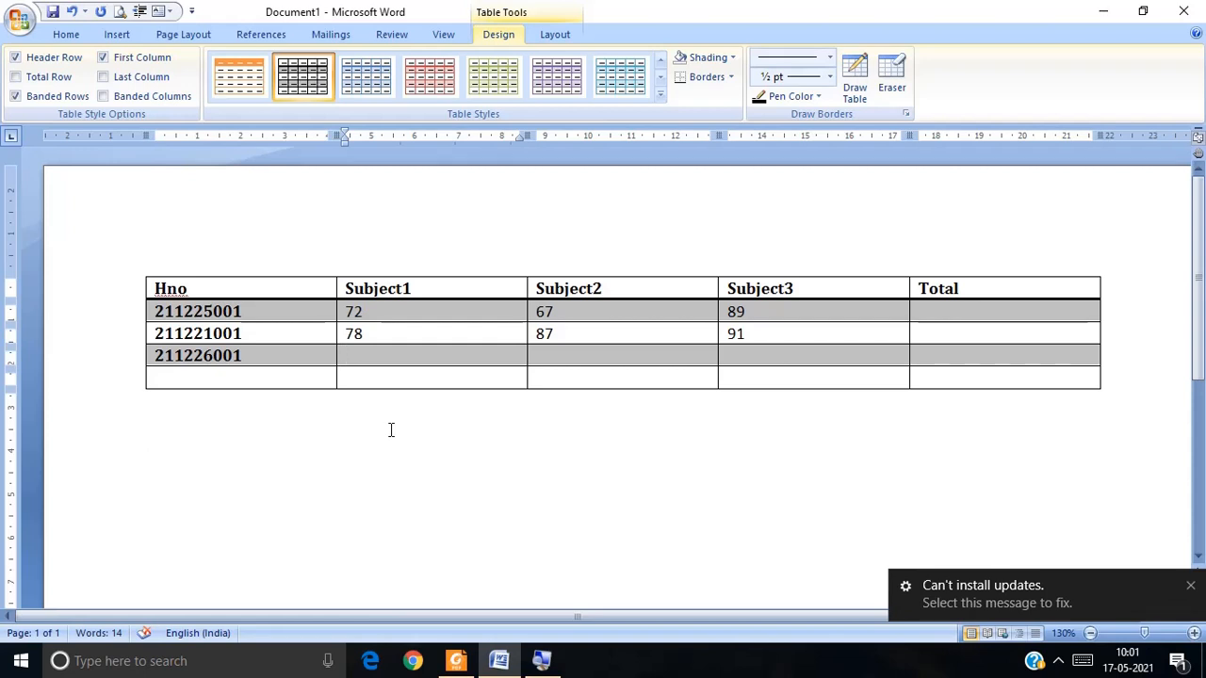
type("79")
key("Tab")
type("56")
key("Tab")
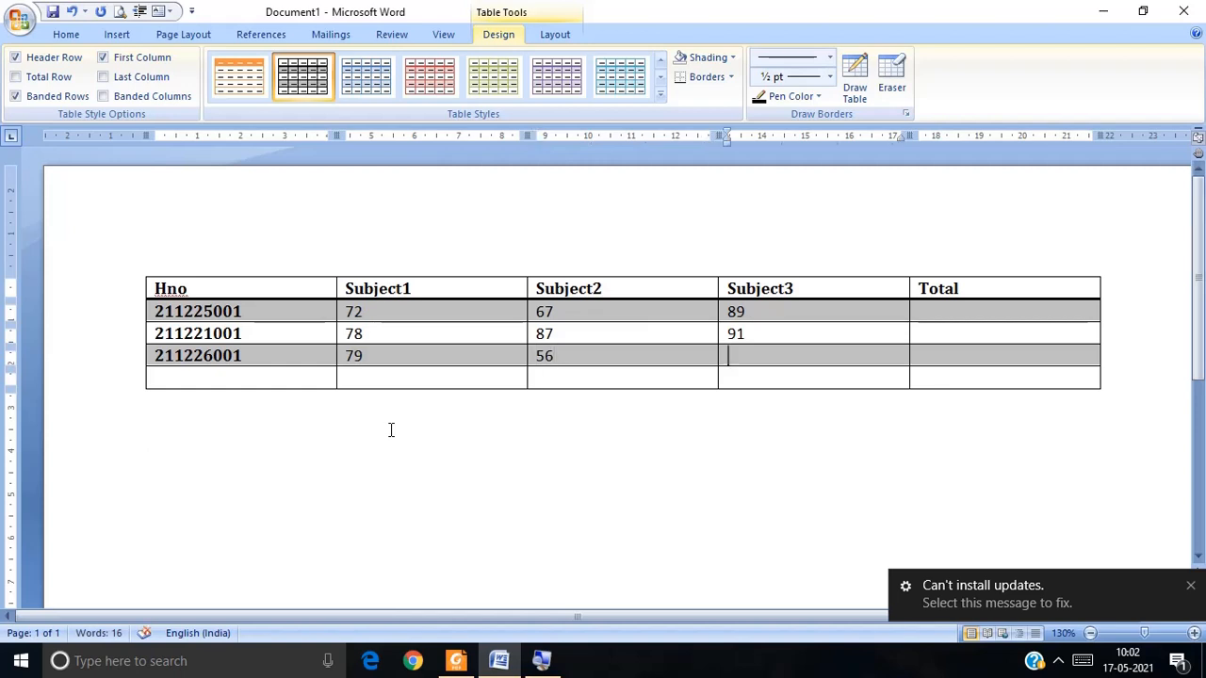
type("92")
key("Tab")
key("Tab")
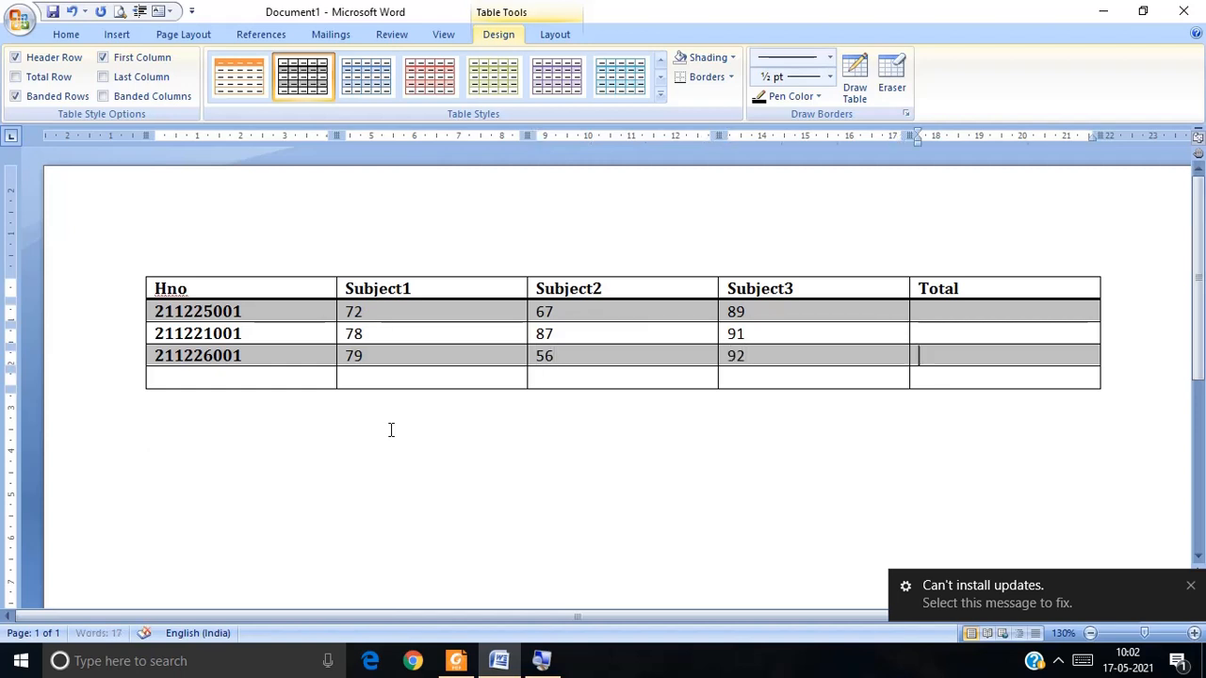
Fill the last data row with the student's Hno and the subject marks 45, 54 and 63.
type("21122")
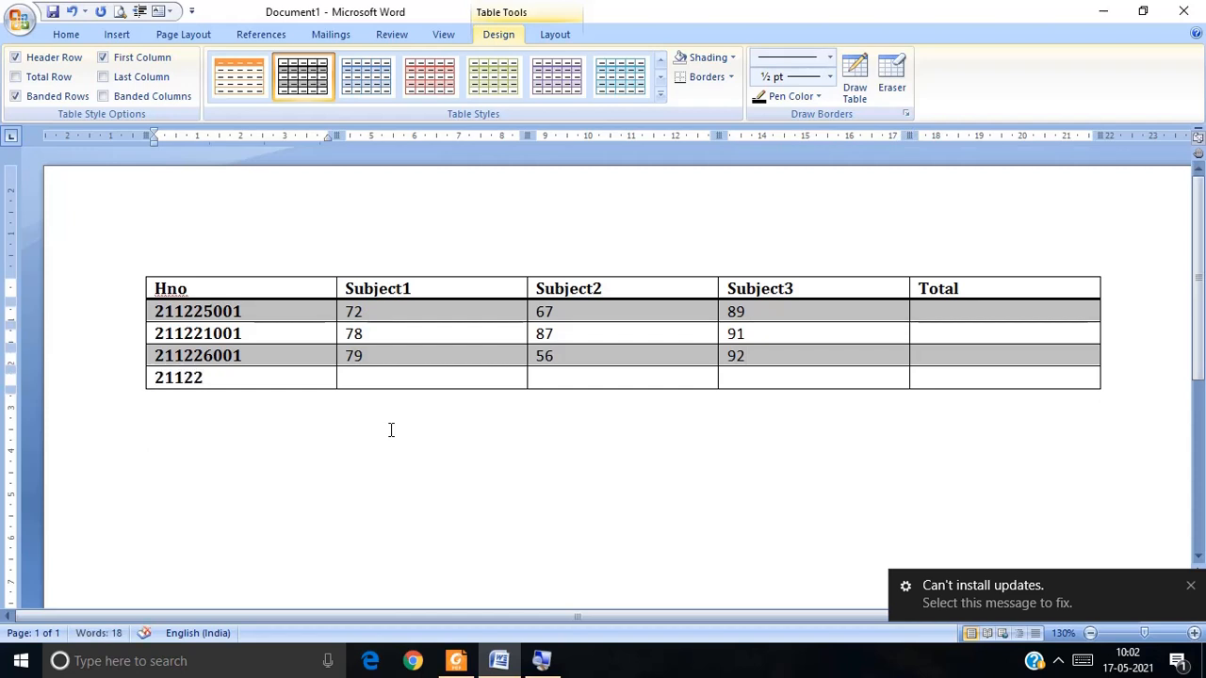
type("3001")
key("Tab")
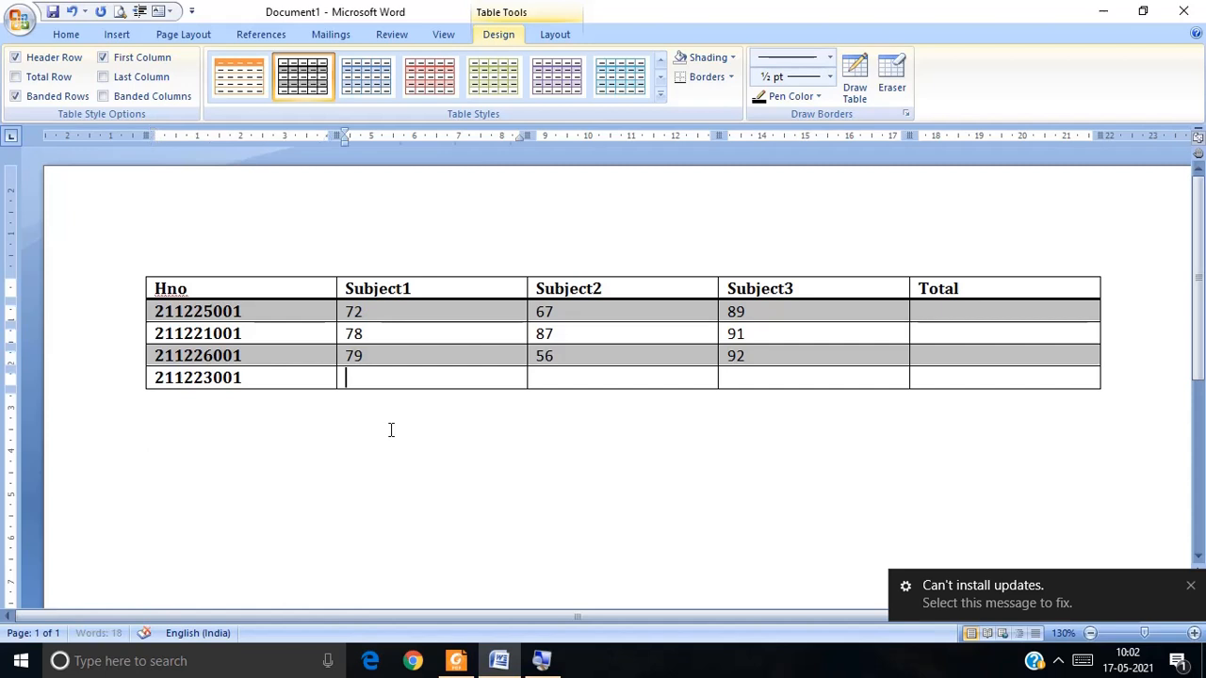
type("45")
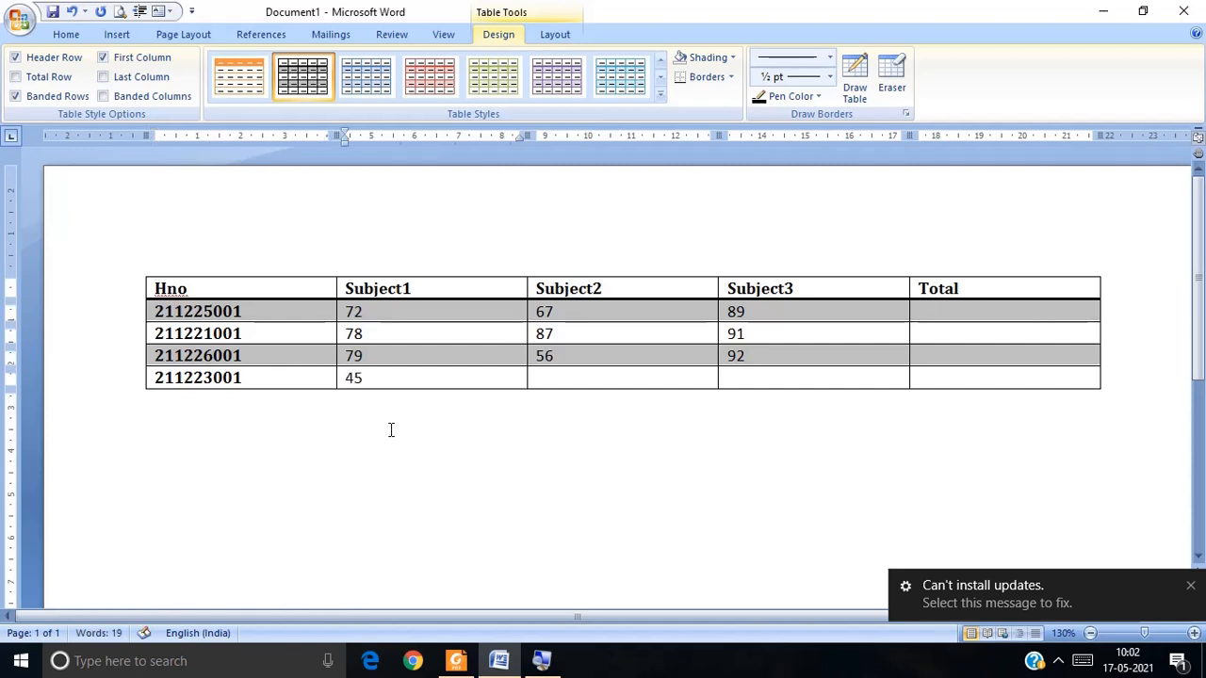
key("Tab")
type("54")
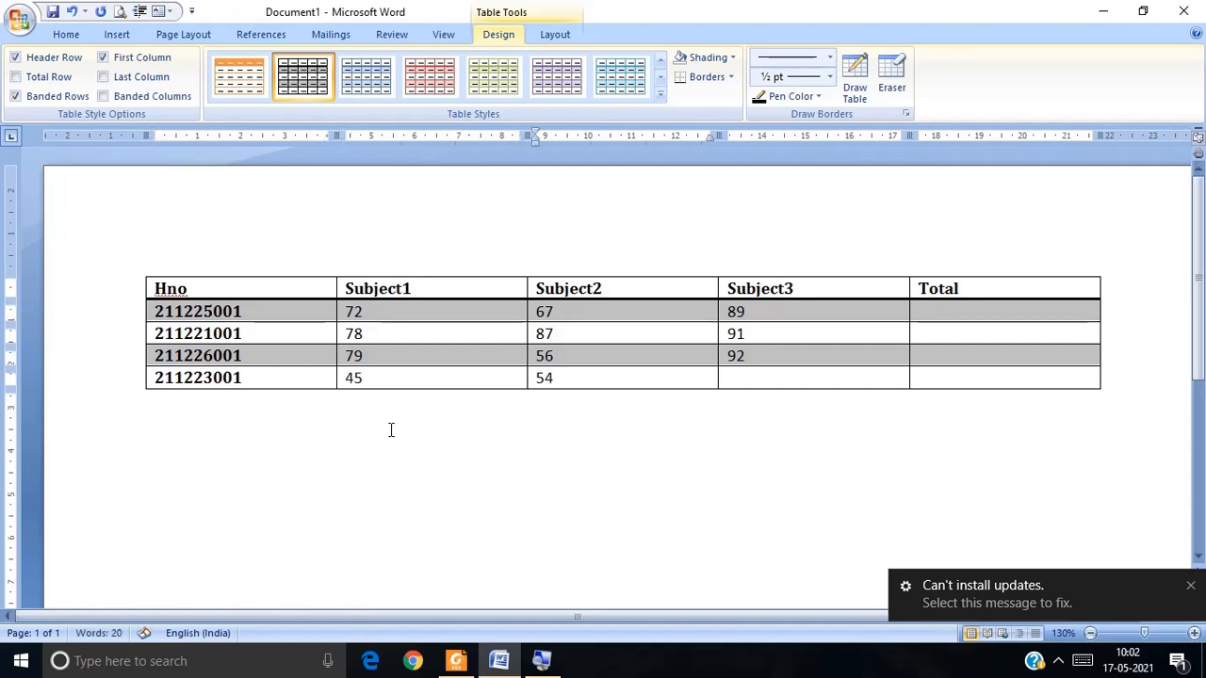
key("Tab")
type("63")
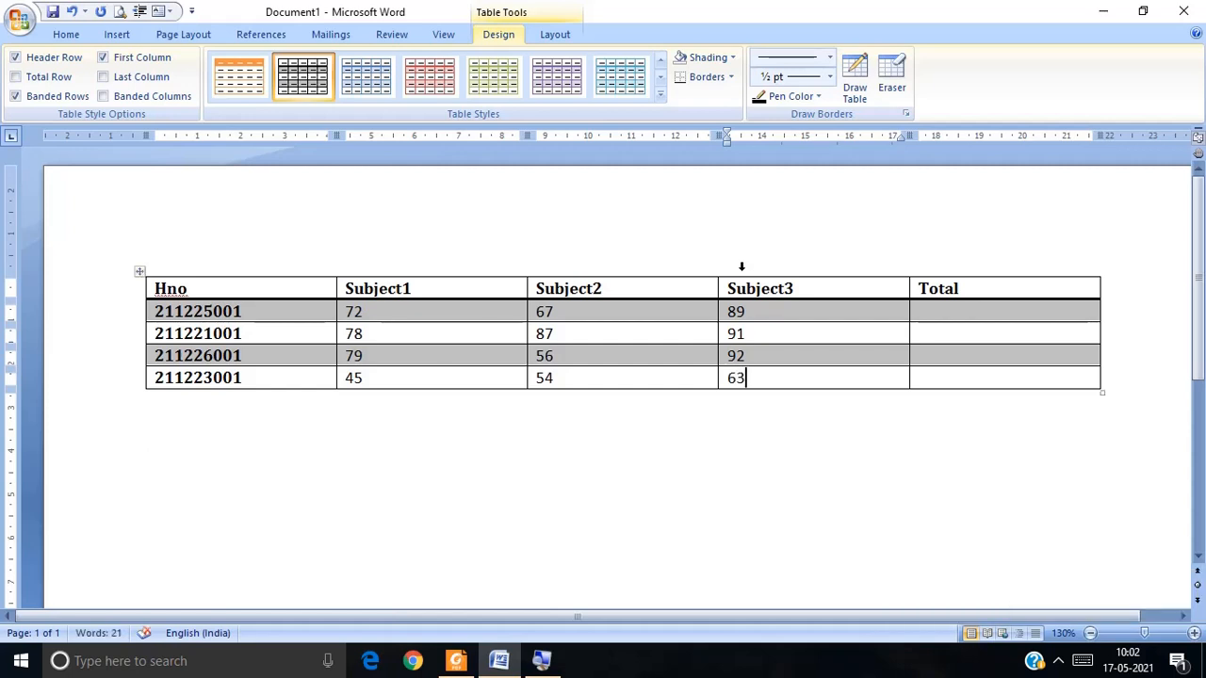
Enter 228 in the Total cell of the first student's row.
left_click(928, 307)
type("228")
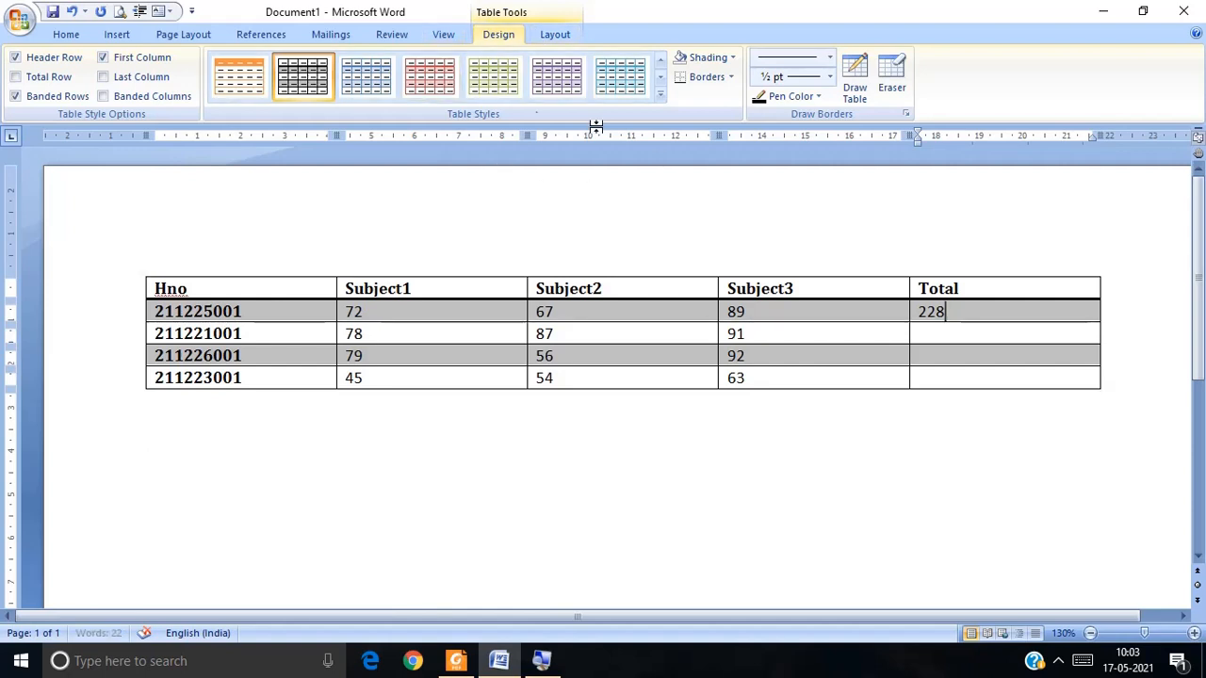
Find the table Formula command, examine the suggested formula for the first student's Total cell, and close the dialog without inserting it.
left_click(444, 35)
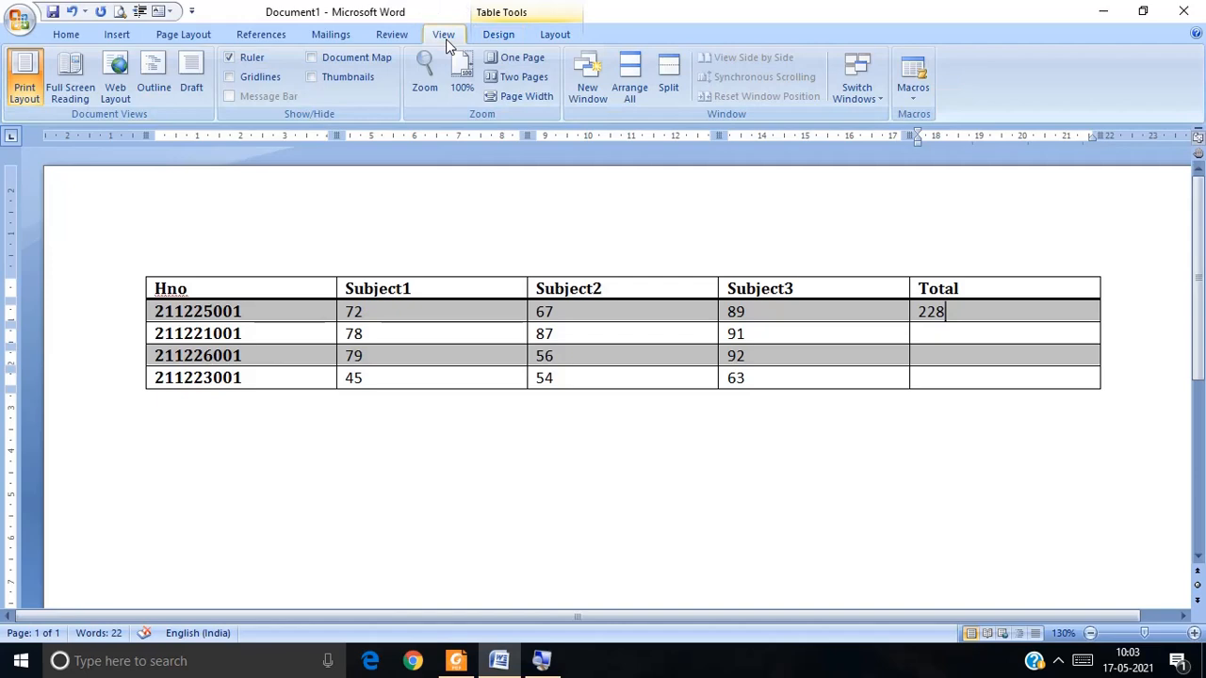
left_click(392, 35)
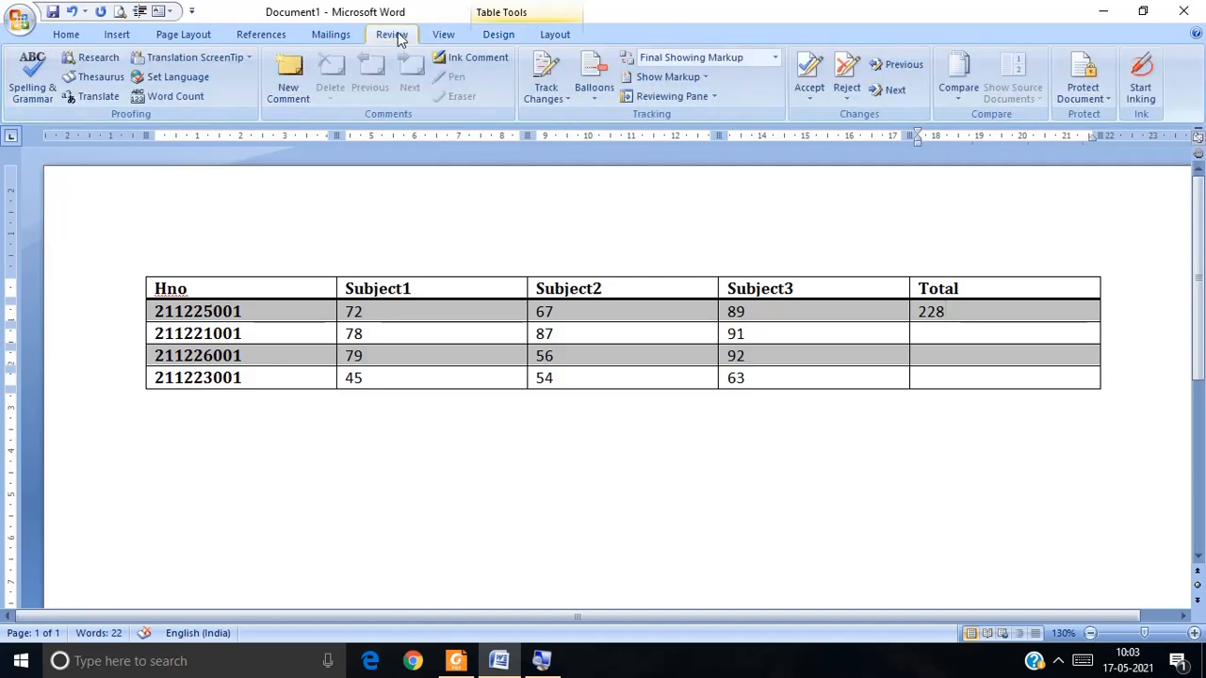
left_click(334, 35)
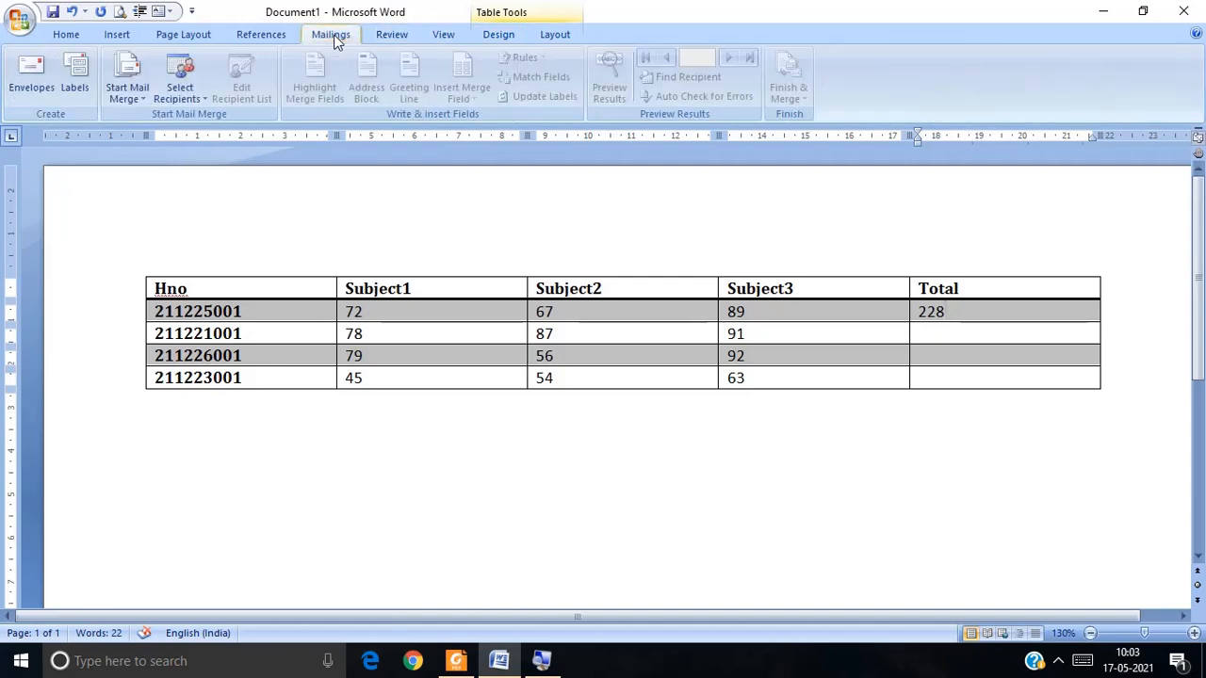
left_click(276, 43)
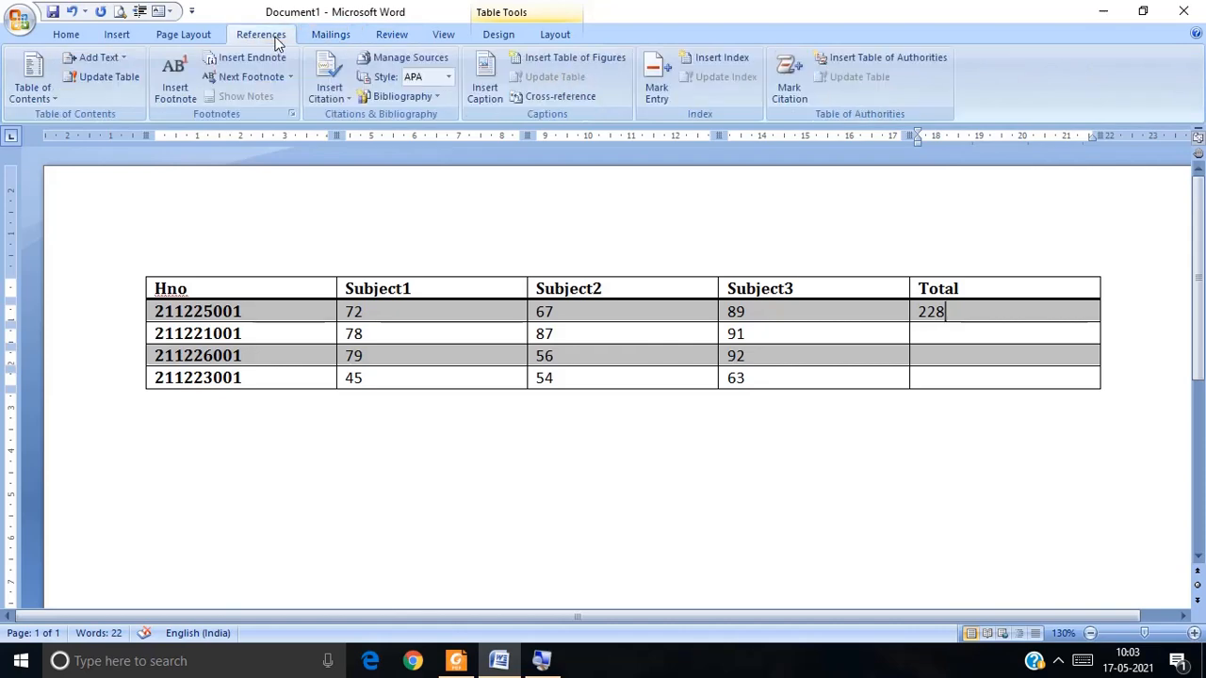
left_click(213, 35)
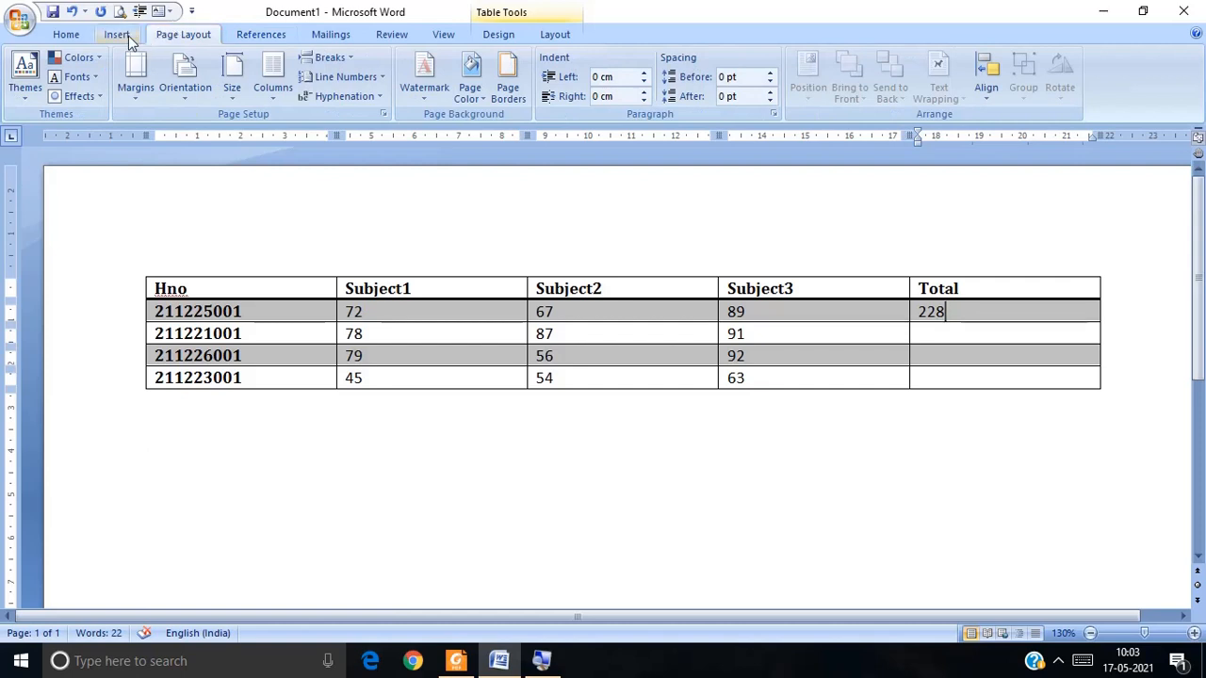
left_click(128, 36)
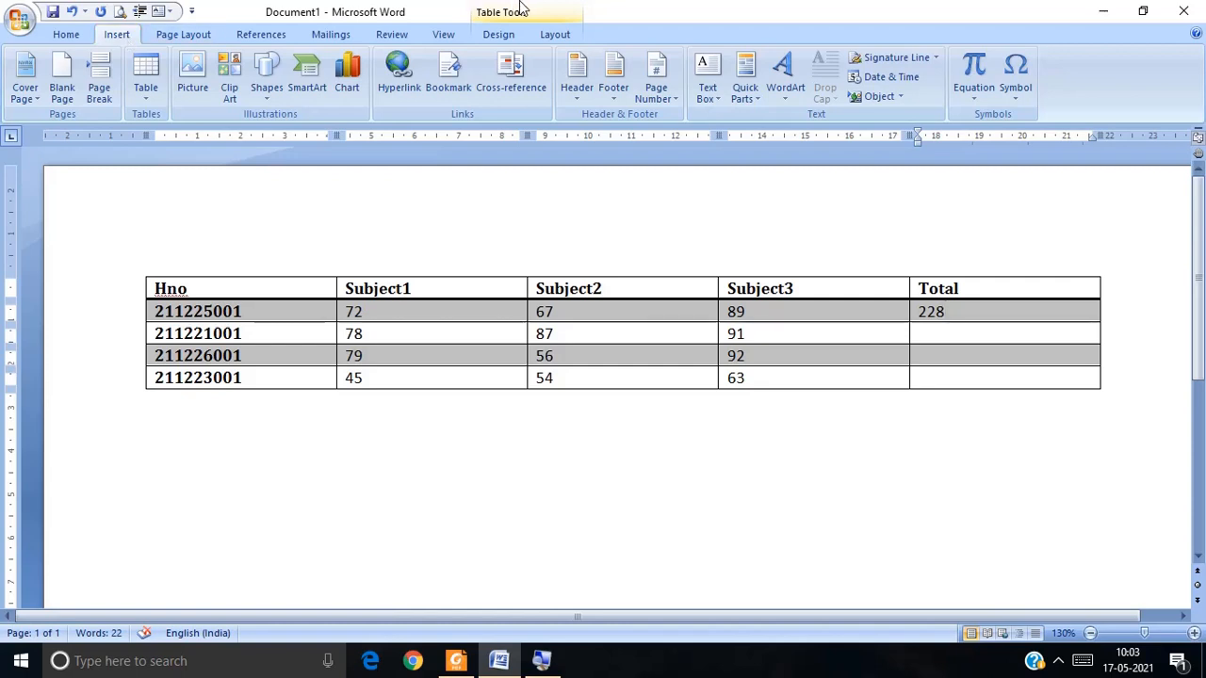
left_click(557, 35)
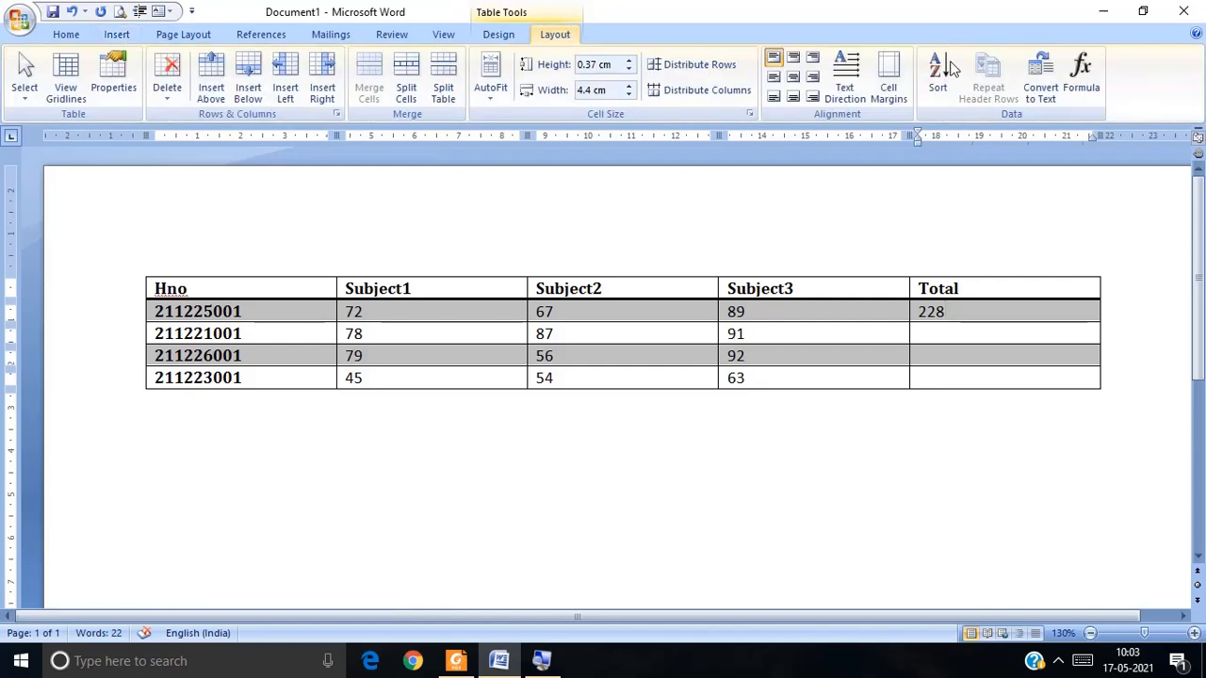
left_click(1083, 90)
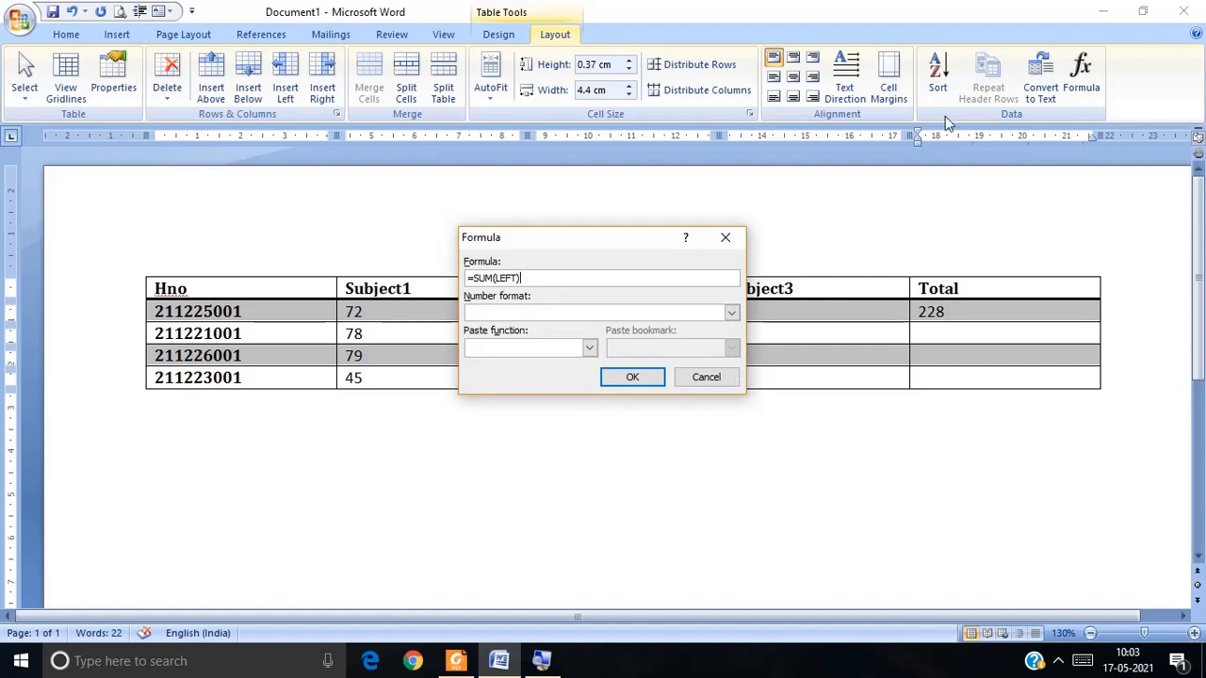
left_click(726, 239)
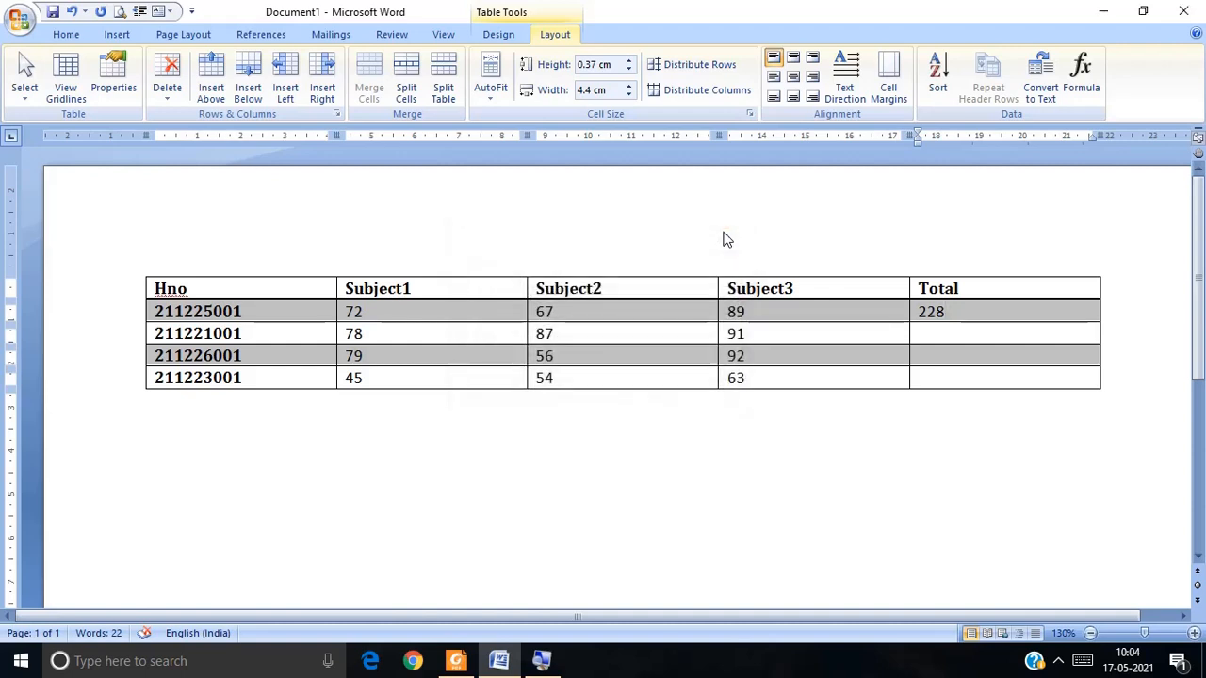
Calculate the second student's Total with the table formula =SUM(78,87,91).
left_click(933, 338)
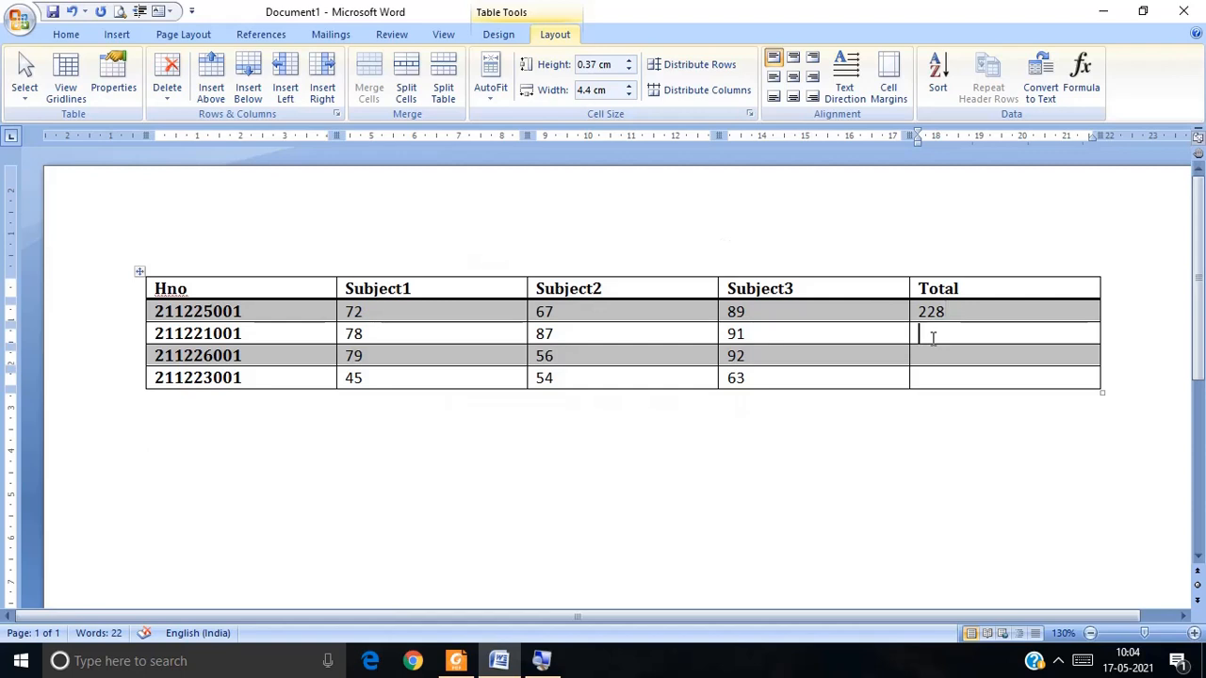
left_click(1080, 75)
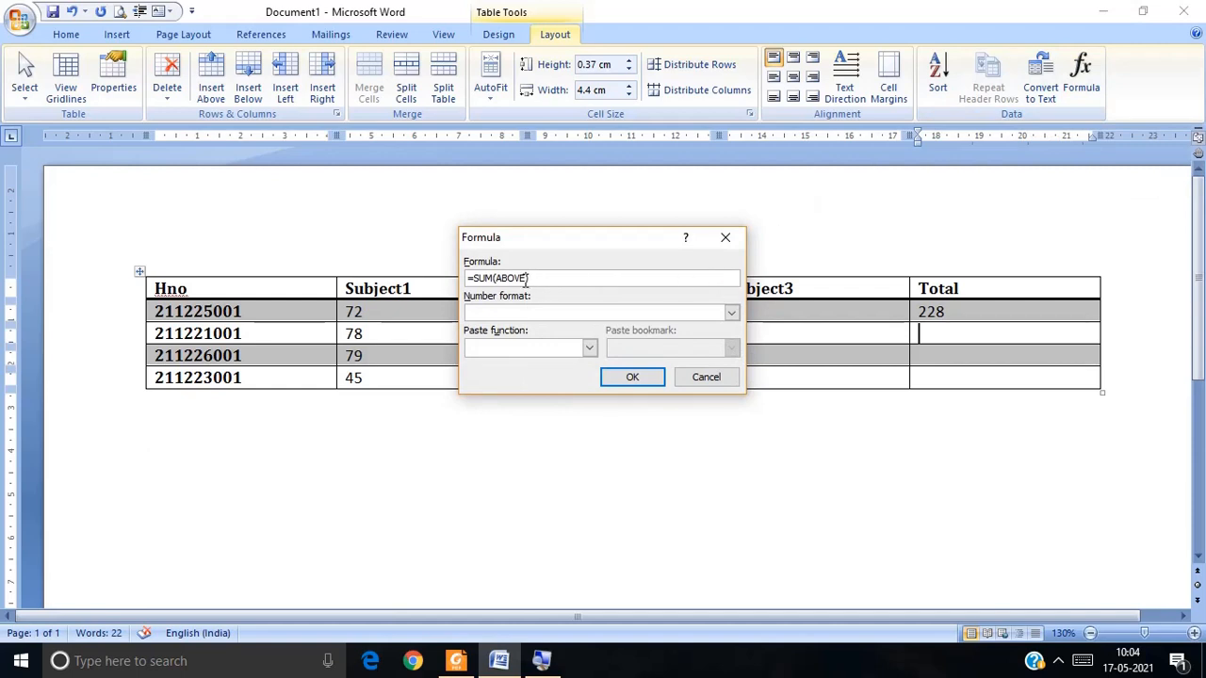
key("BackSpace")
key("BackSpace")
key("BackSpace")
key("BackSpace")
left_click_drag(541, 245, 685, 117)
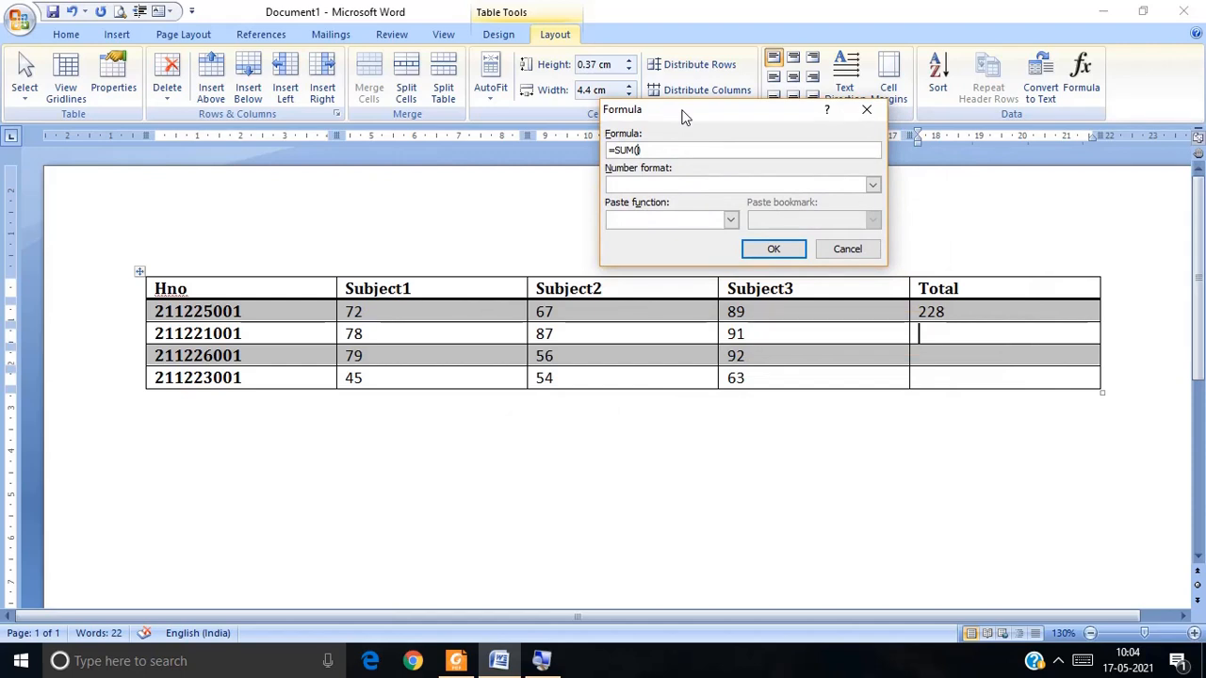
type("8,87,")
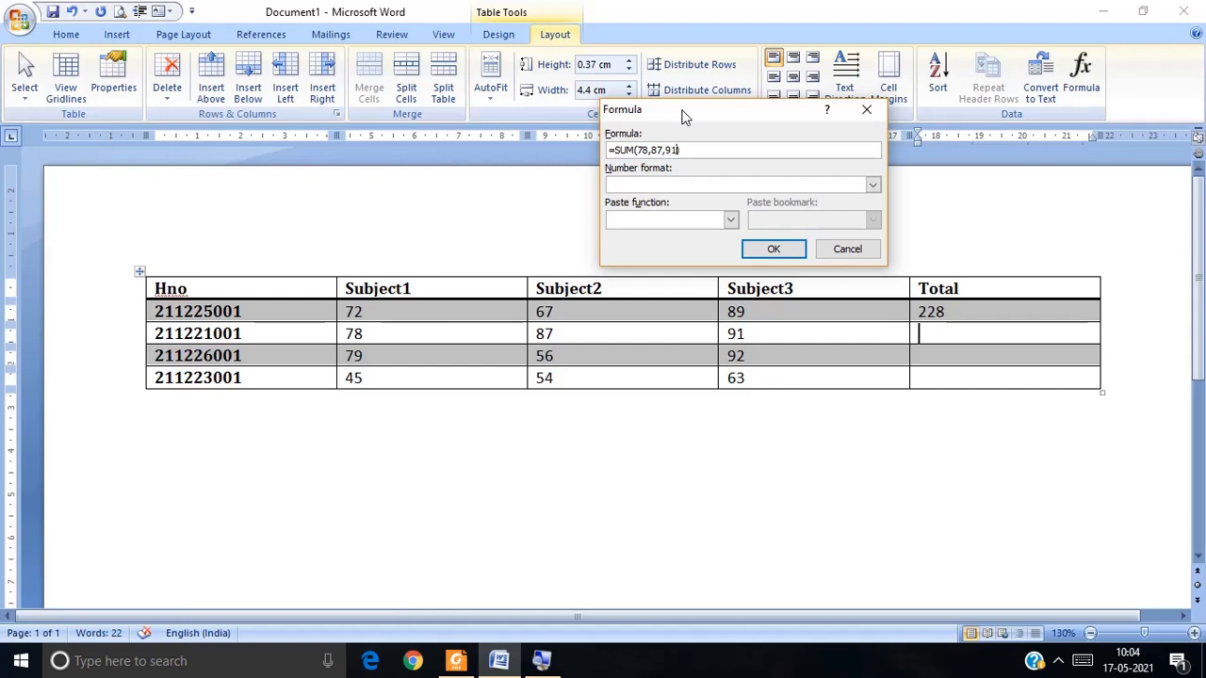
type("91")
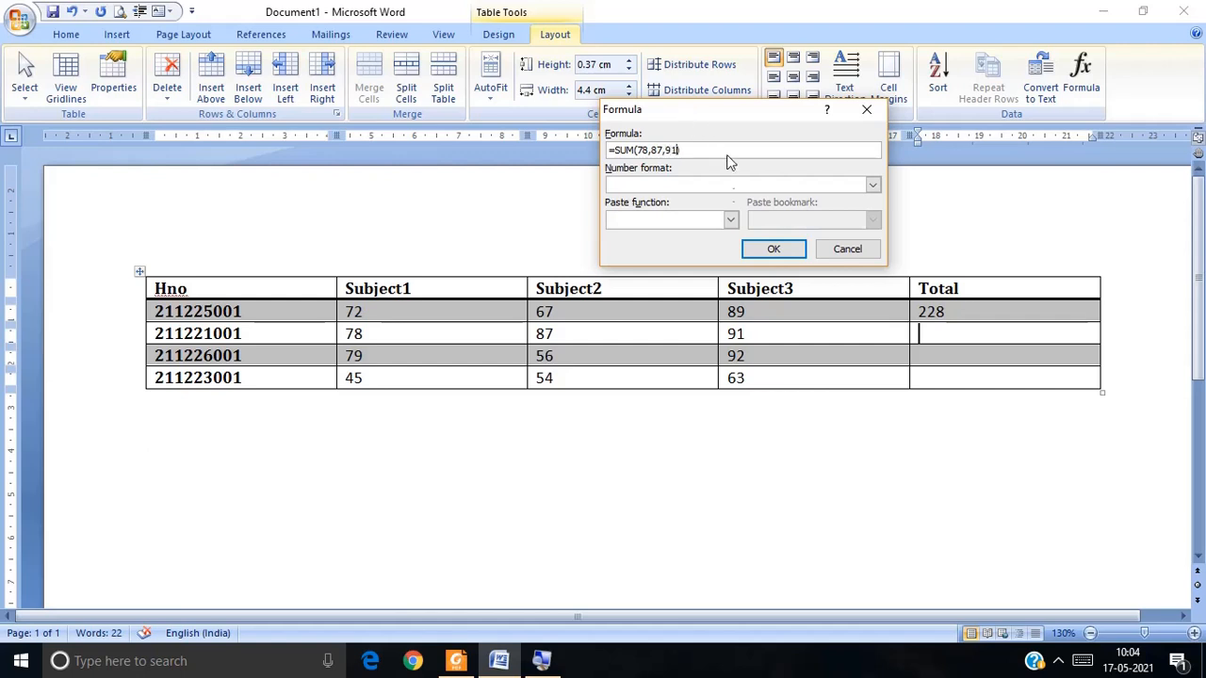
left_click(754, 247)
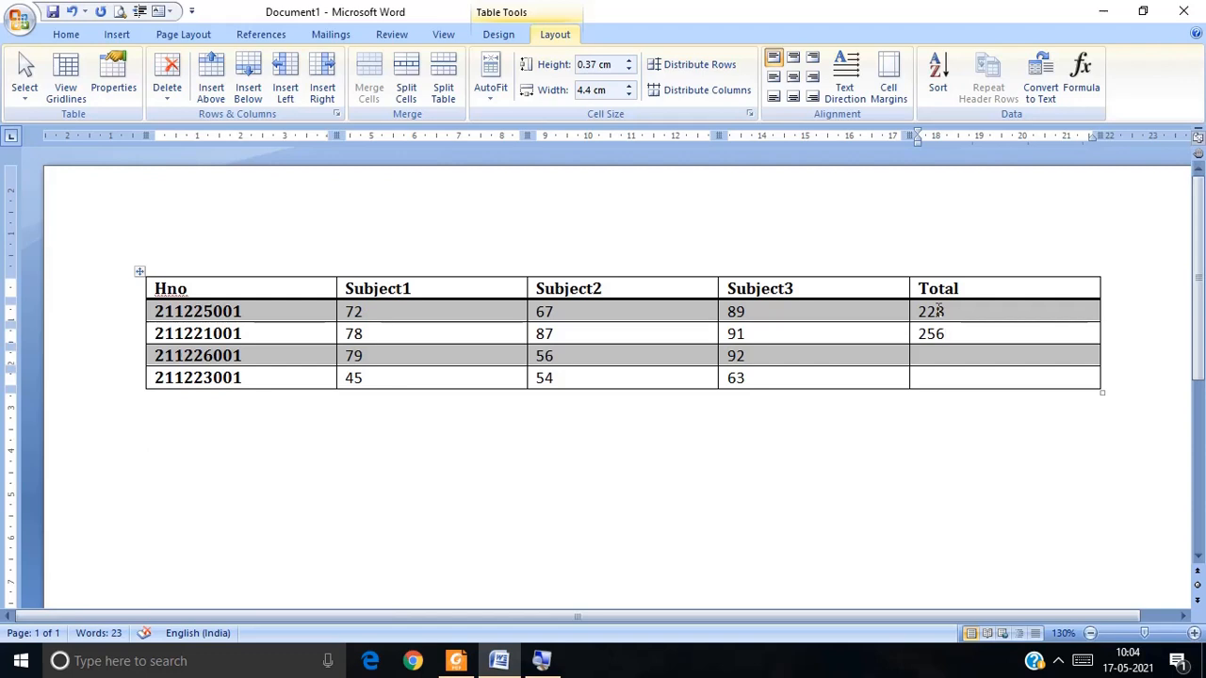
Insert the table formula =SUM(79,56,92) in the third student's Total cell.
left_click(933, 349)
left_click(990, 349)
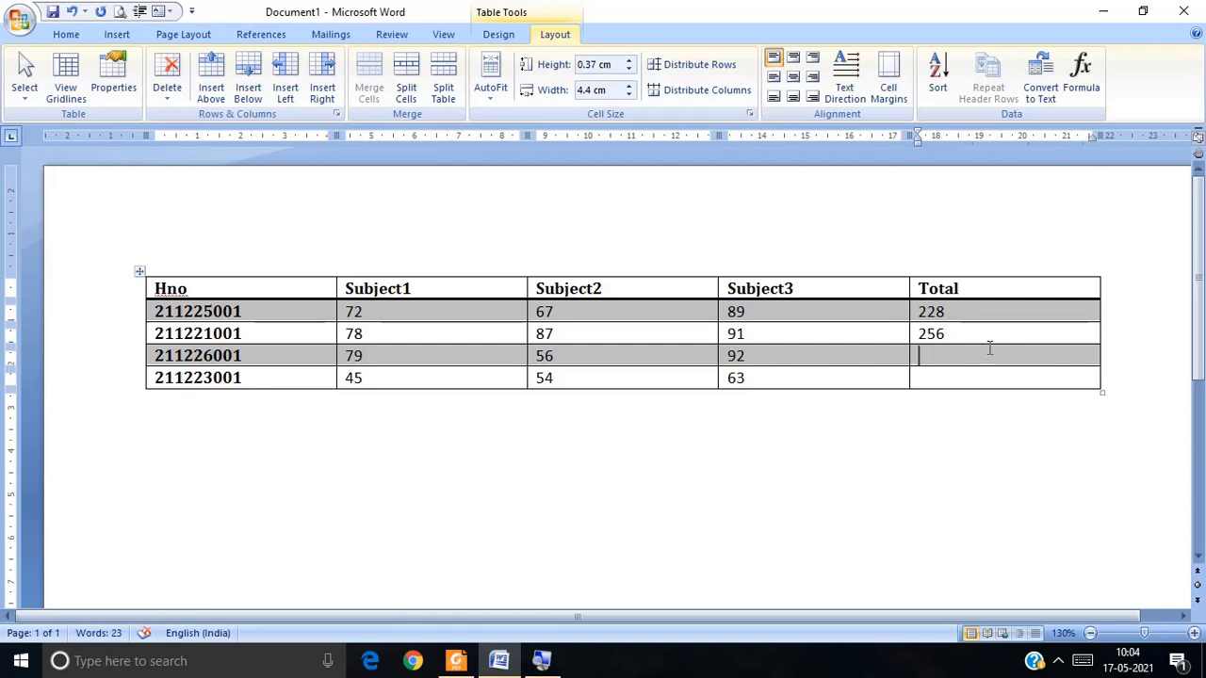
left_click(1070, 101)
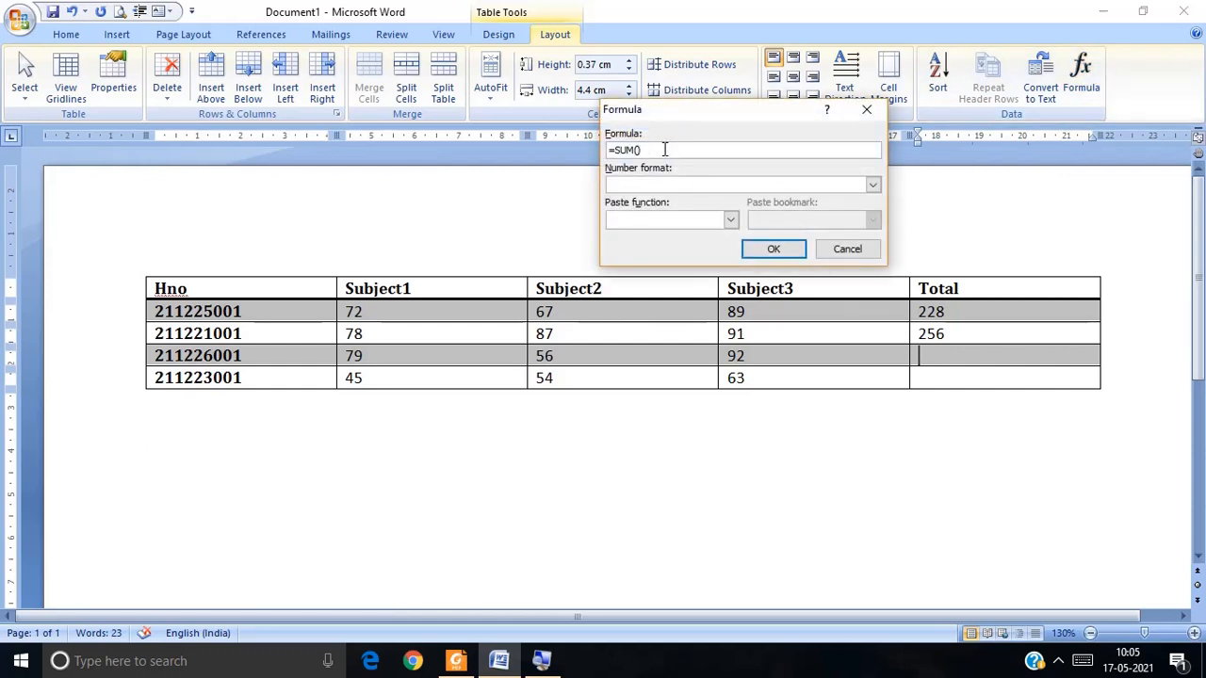
type("79,56,92")
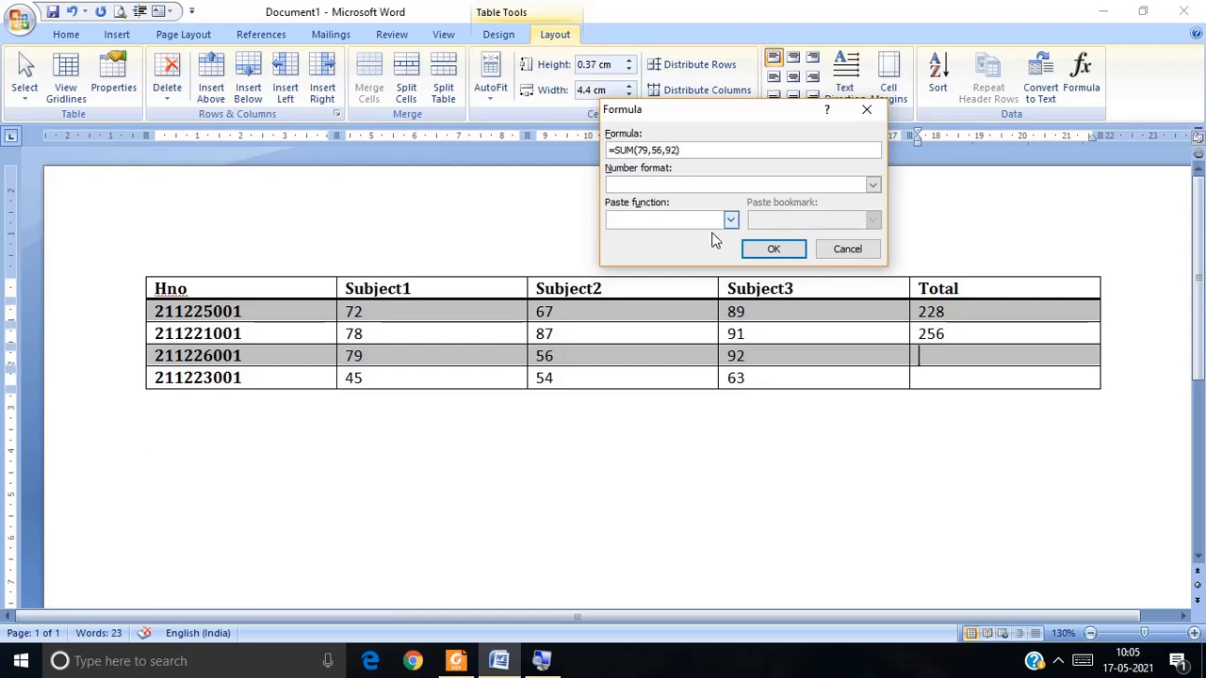
left_click(754, 251)
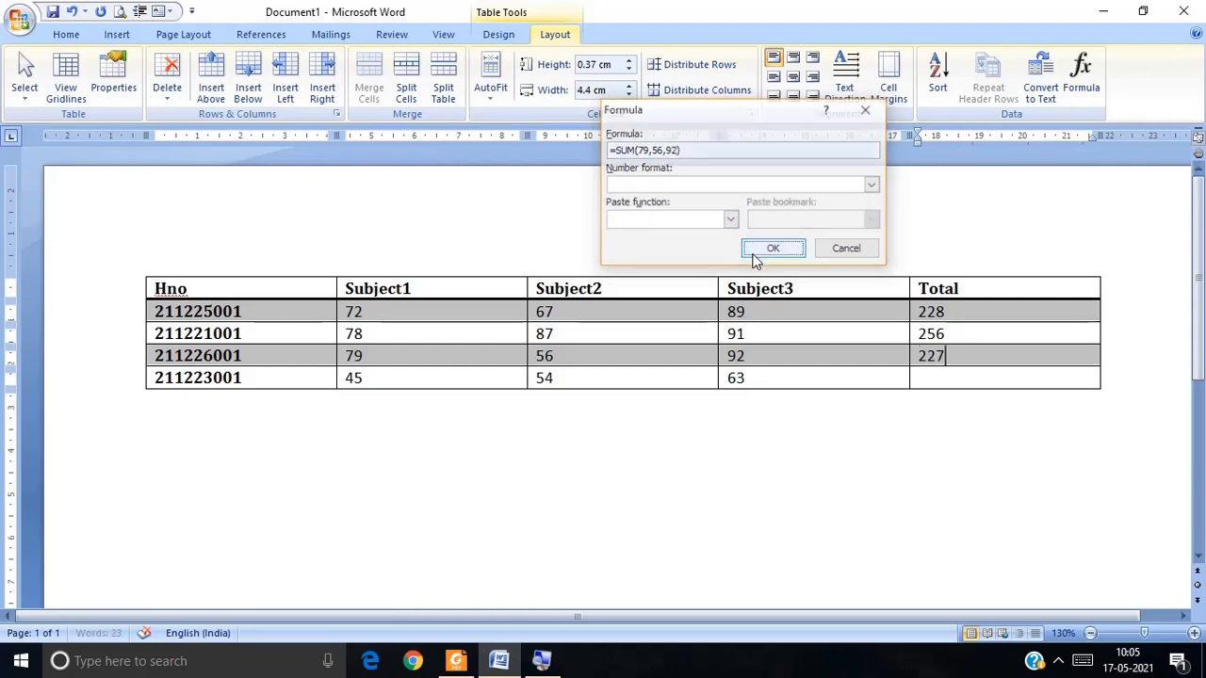
Insert a SUM formula of the marks 45, 54 and 63 in the last student's Total cell.
left_click(914, 378)
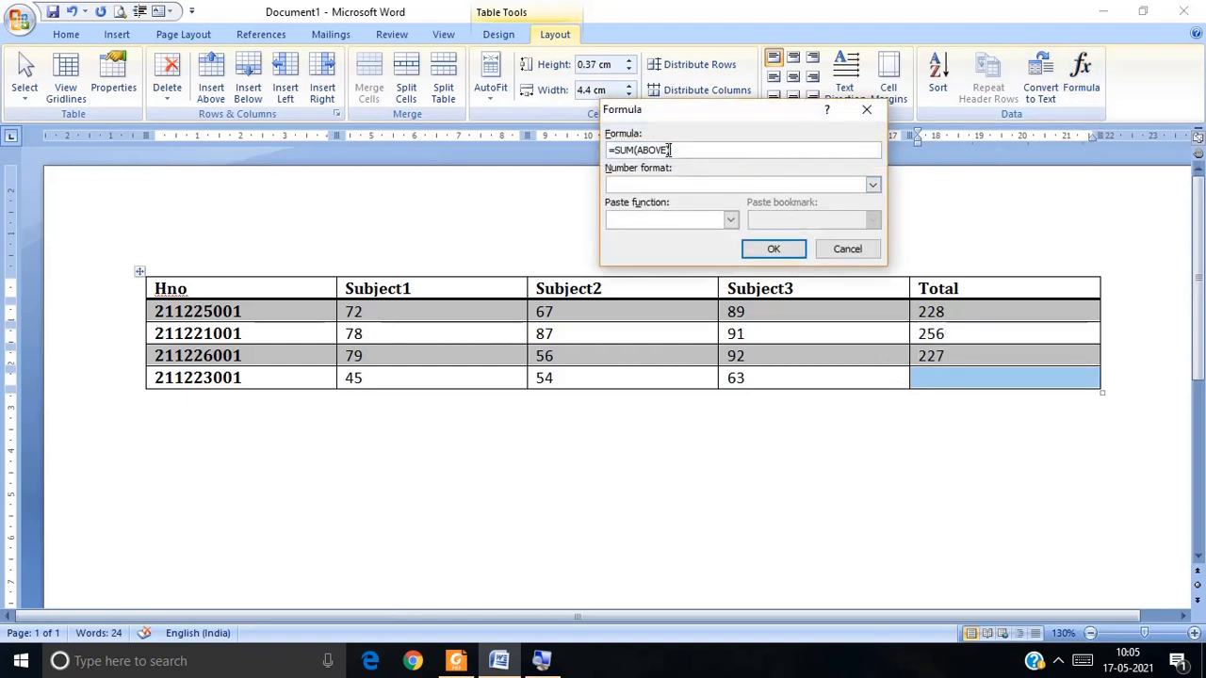
key("BackSpace")
key("BackSpace")
key("BackSpace")
key("BackSpace")
key("BackSpace")
type("54")
key("BackSpace")
type("45,54,")
left_click(760, 244)
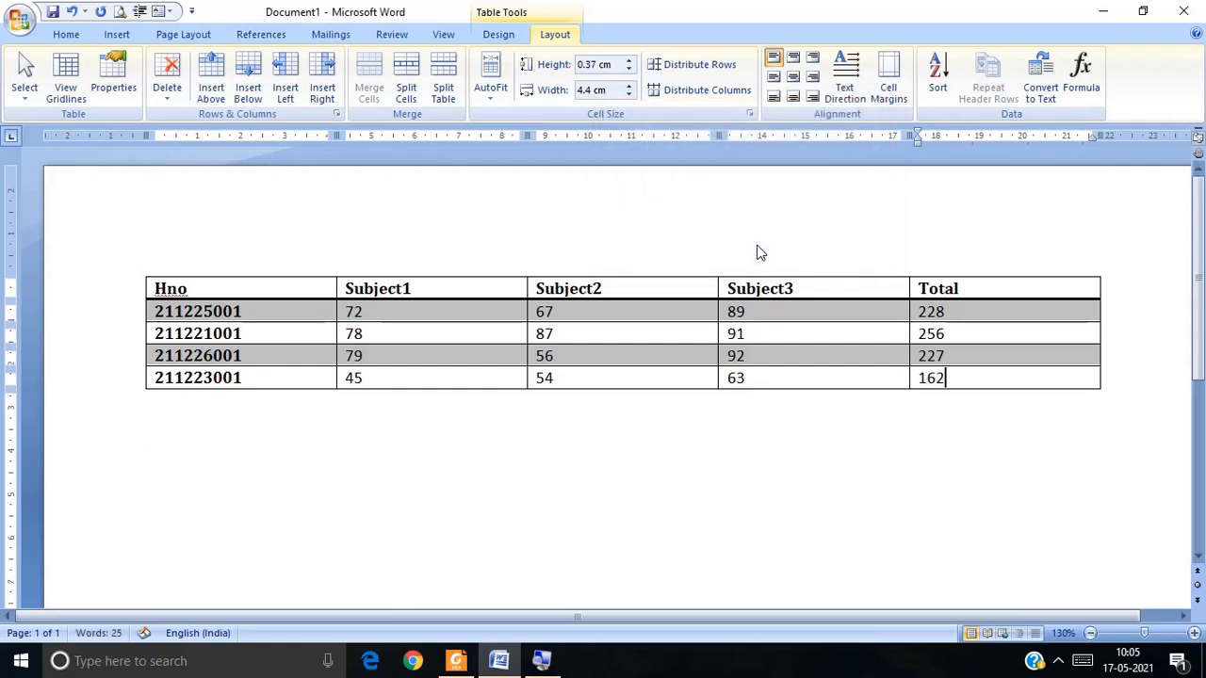
left_click(920, 443)
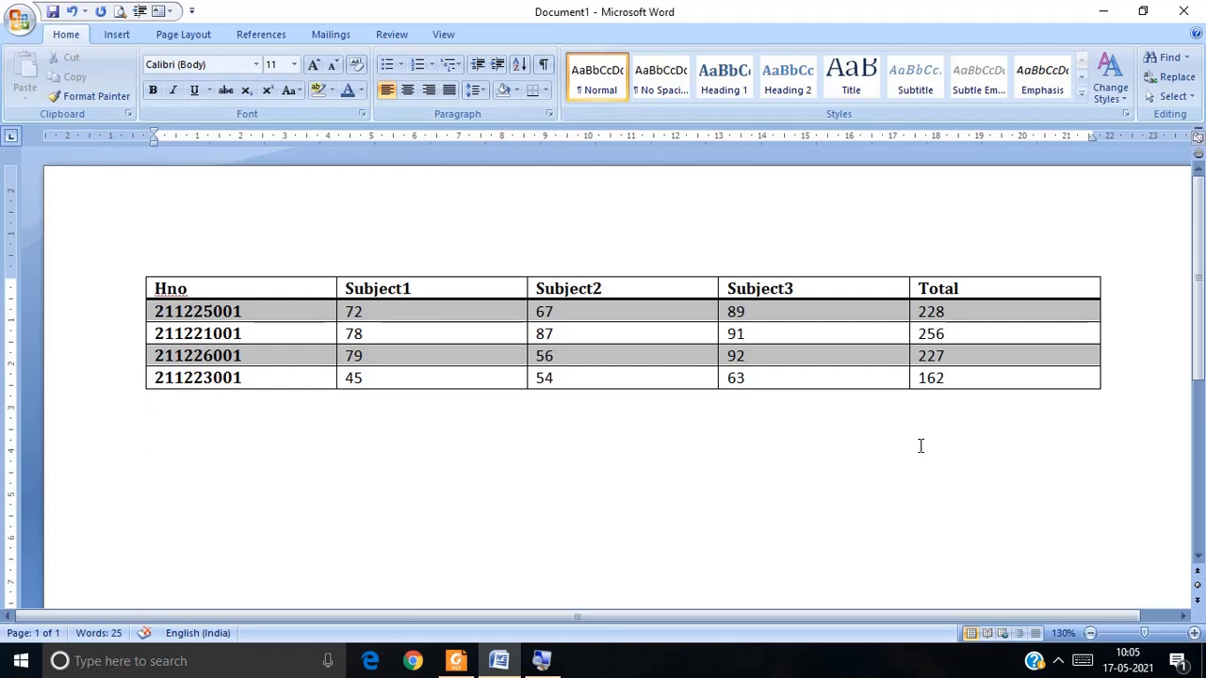
Delete the last student's Total and insert the suggested =SUM(ABOVE) formula in that cell instead.
left_click(952, 374)
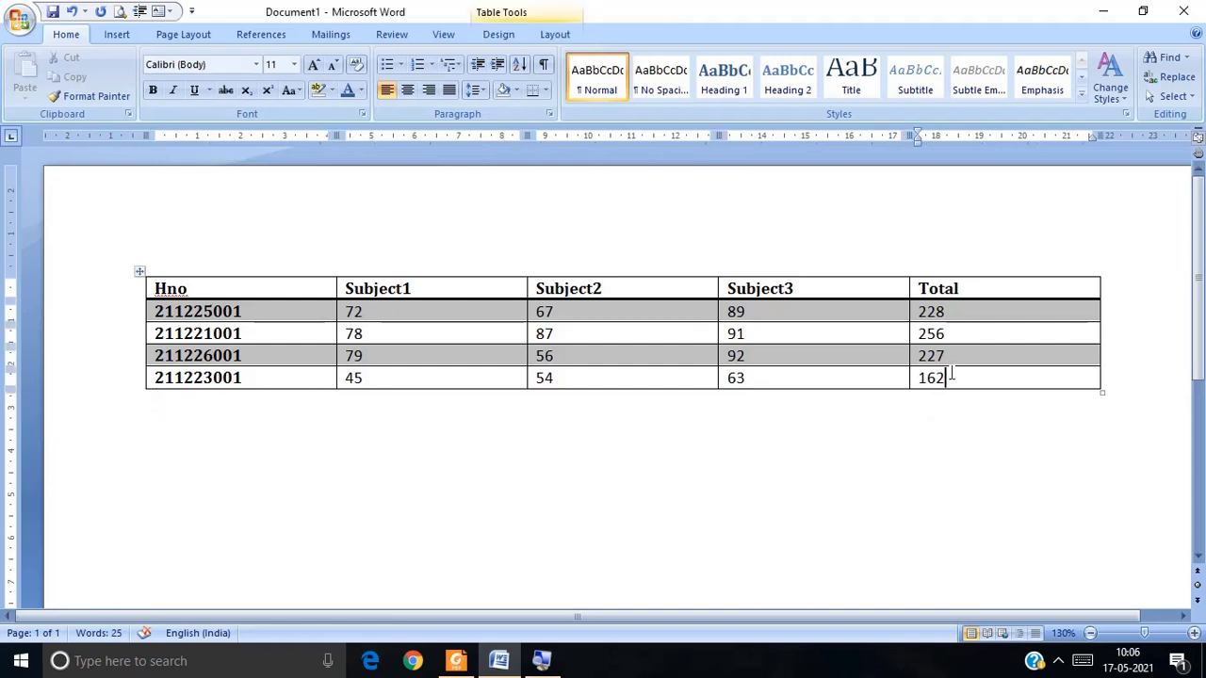
double_click(950, 376)
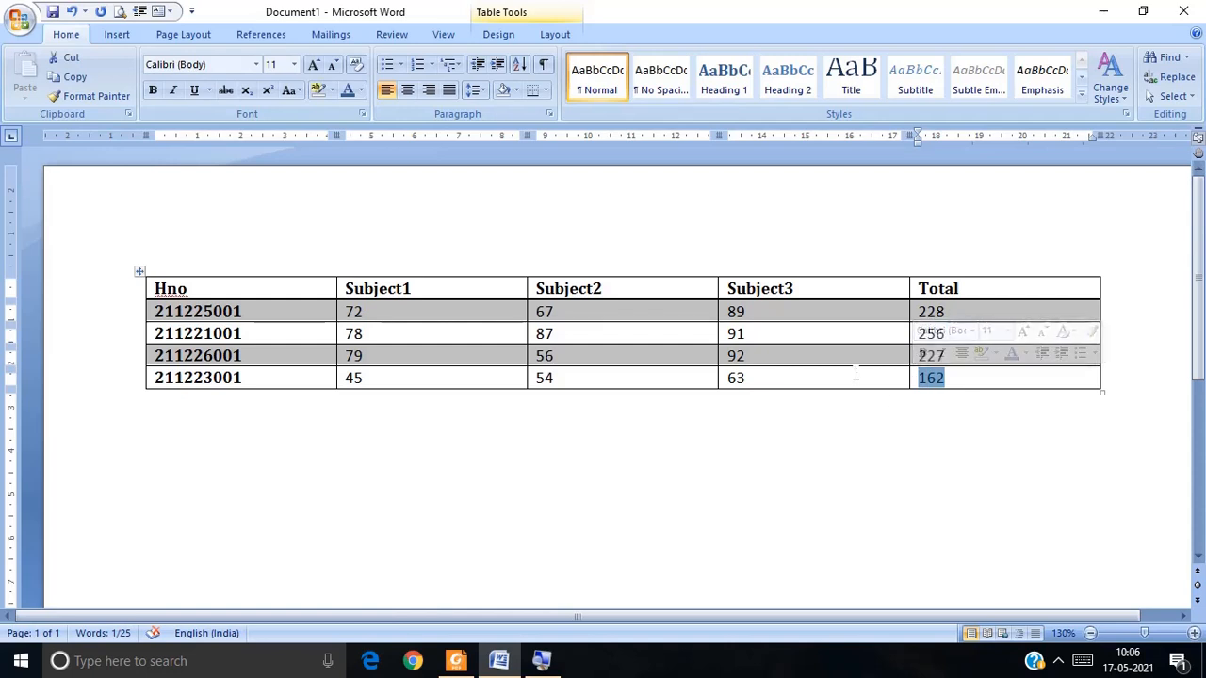
key("Delete")
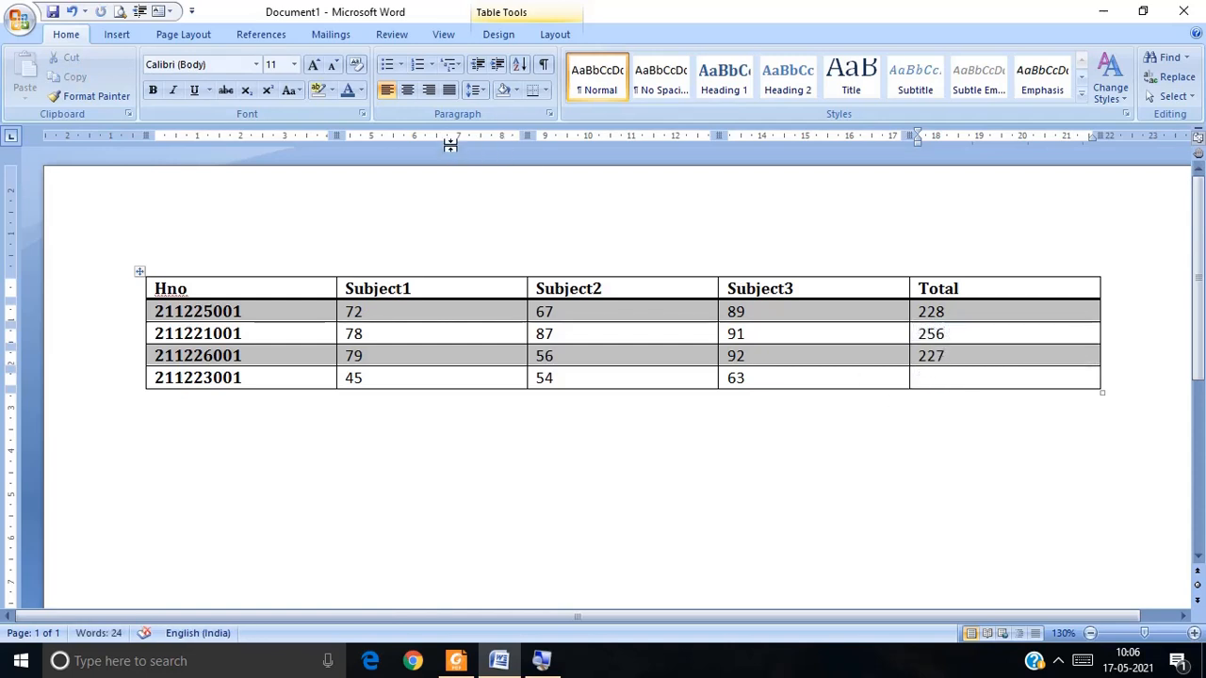
left_click(554, 38)
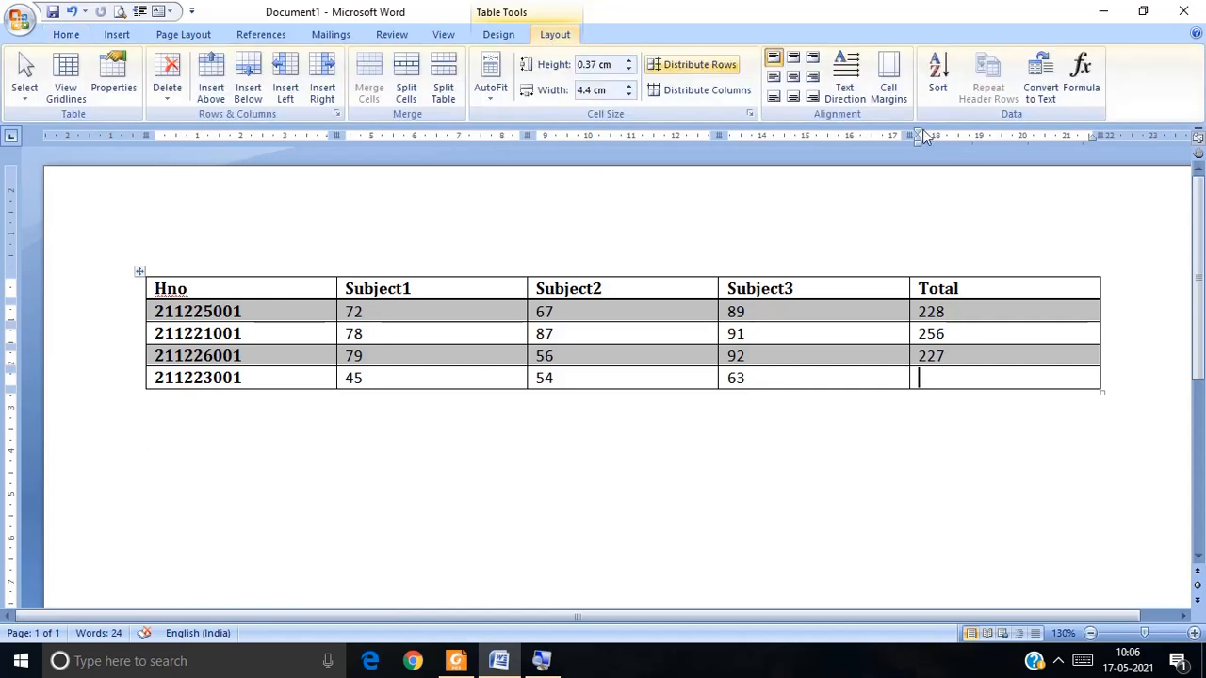
left_click(1080, 84)
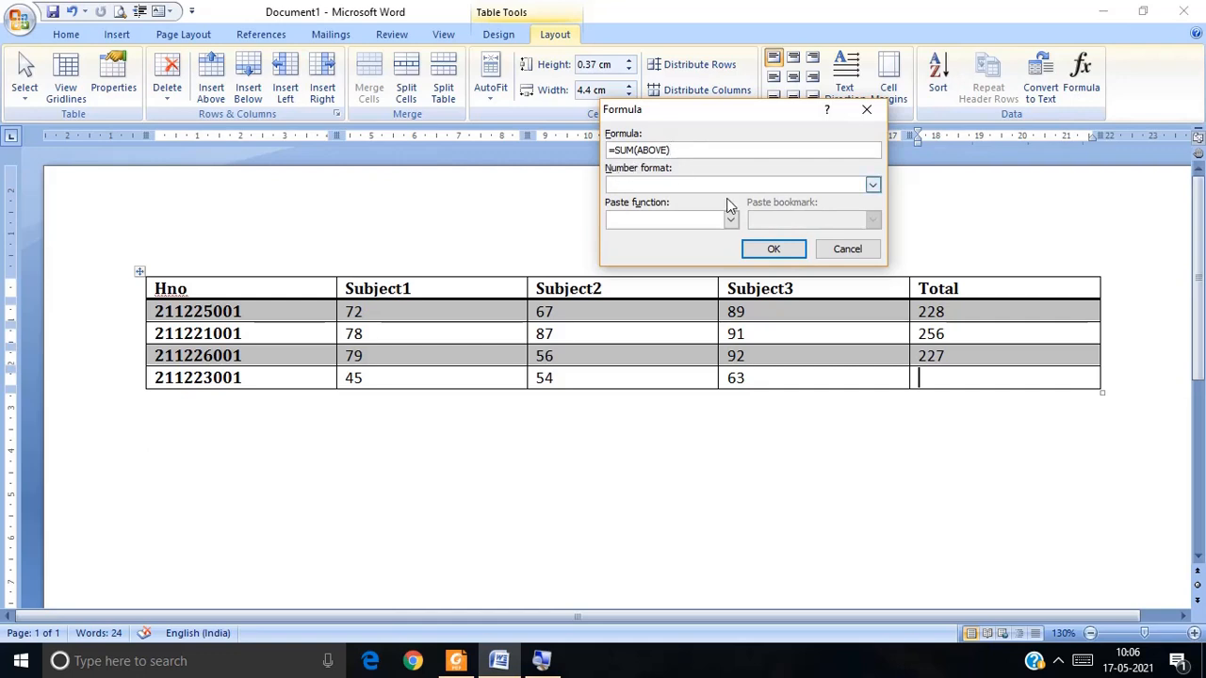
left_click(771, 250)
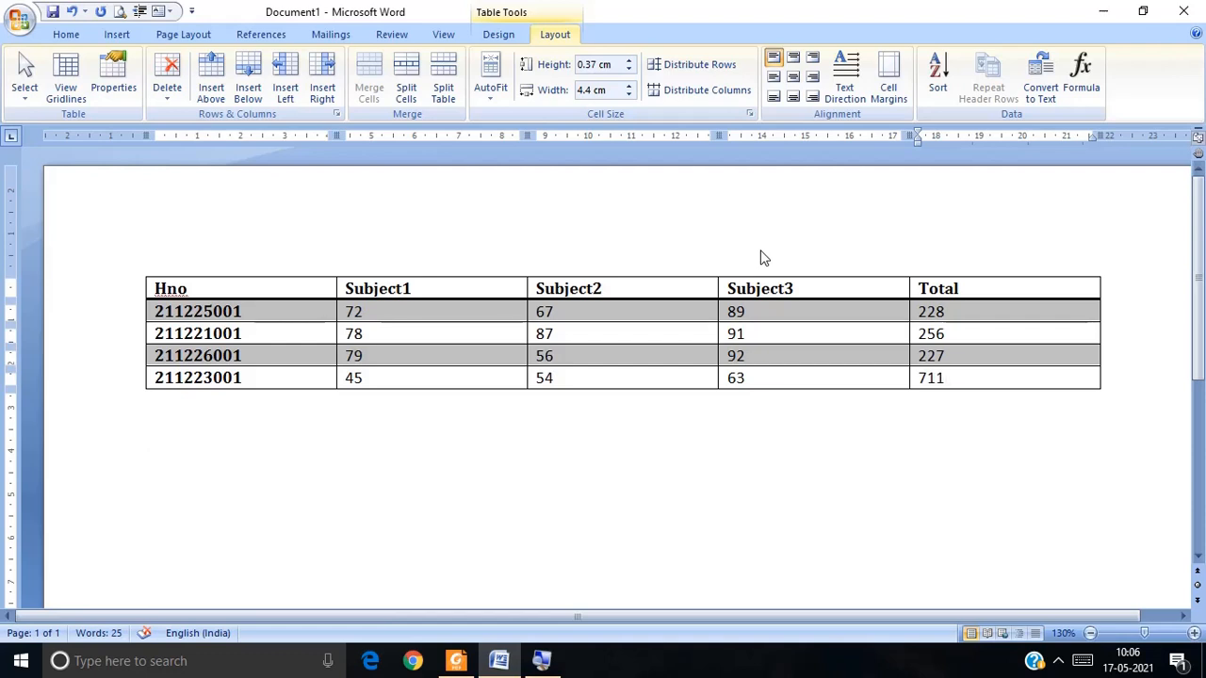
key("Down")
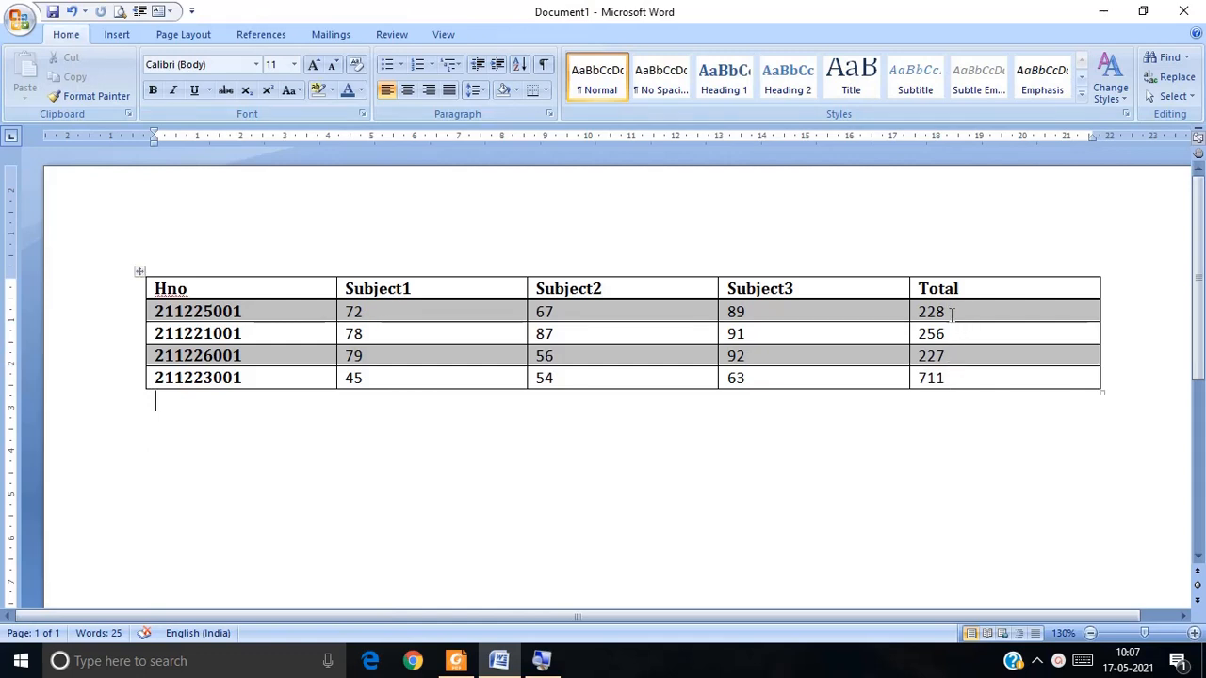
Clear the last student's Total cell and try the formula =SUM(LEFT) there.
left_click(951, 377)
double_click(951, 377)
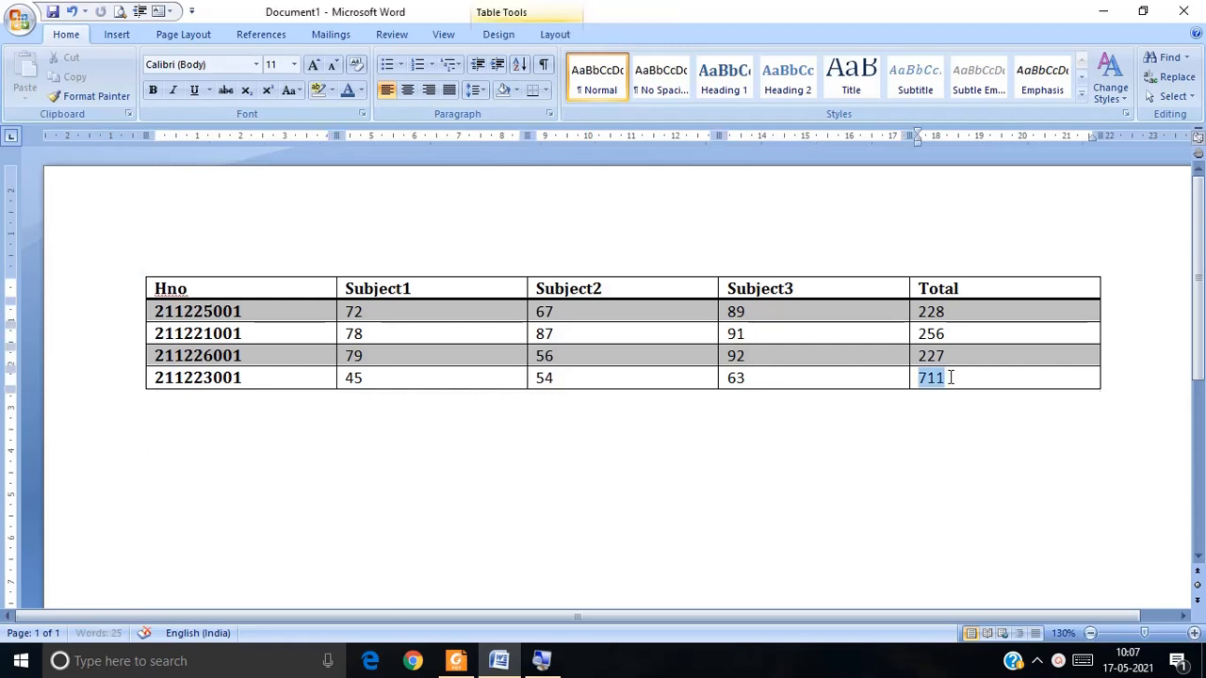
key("BackSpace")
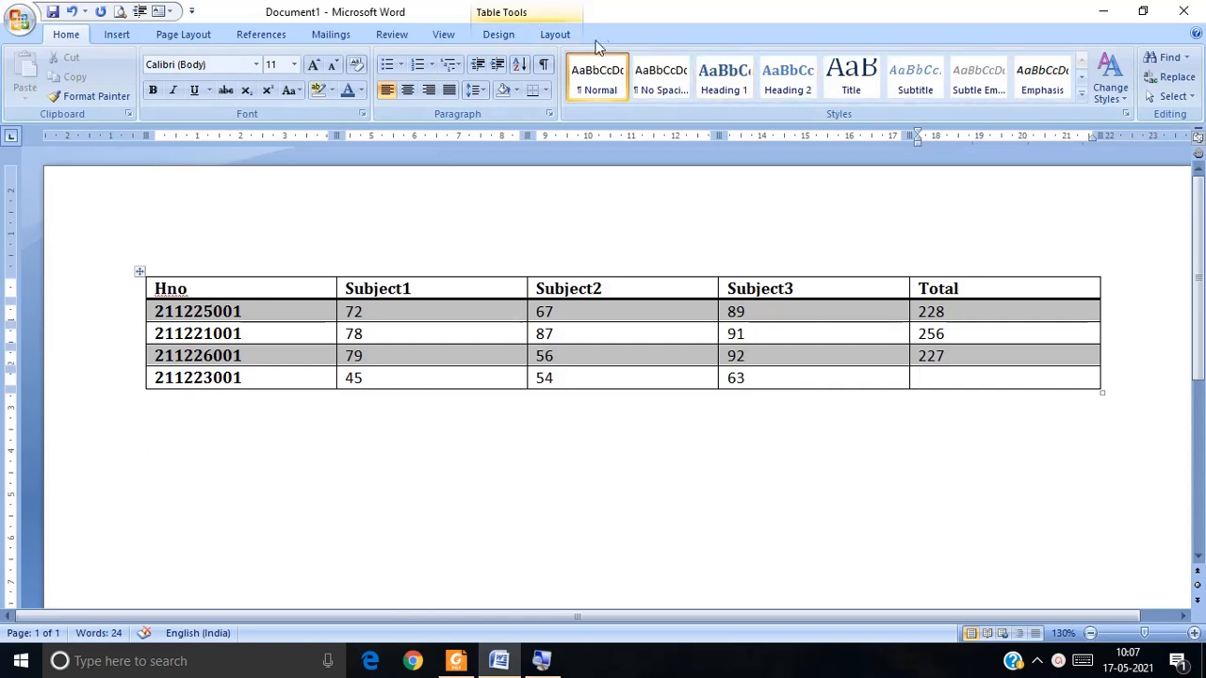
left_click(561, 37)
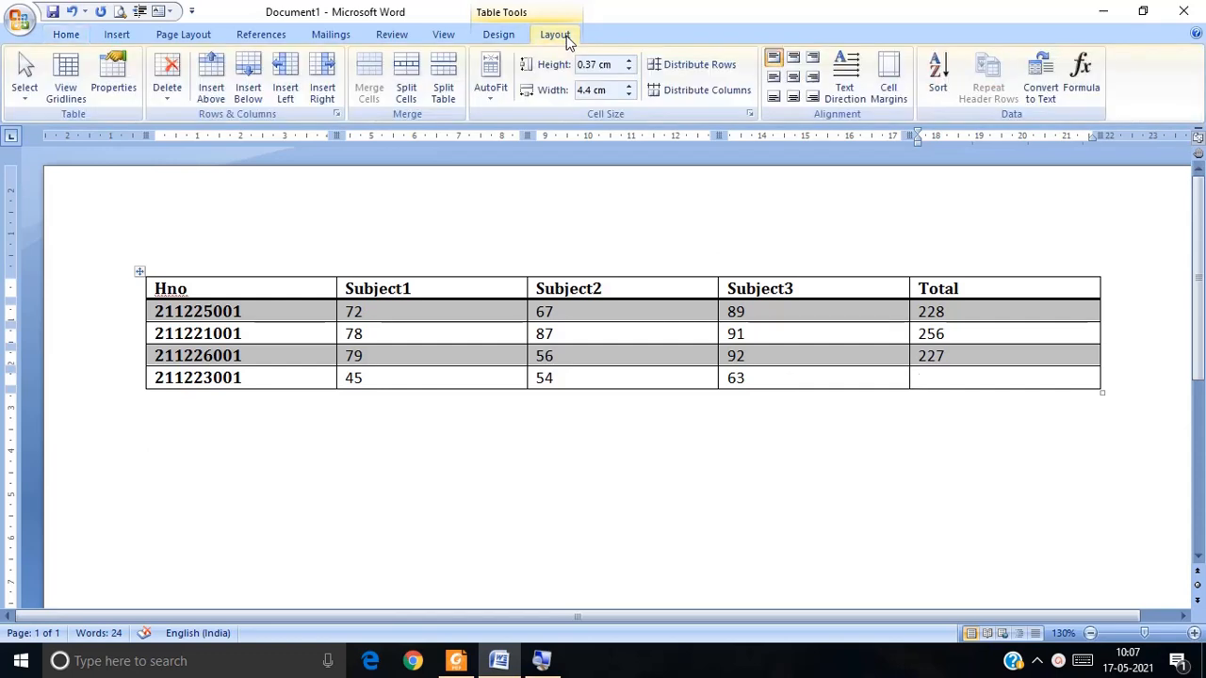
left_click(1063, 91)
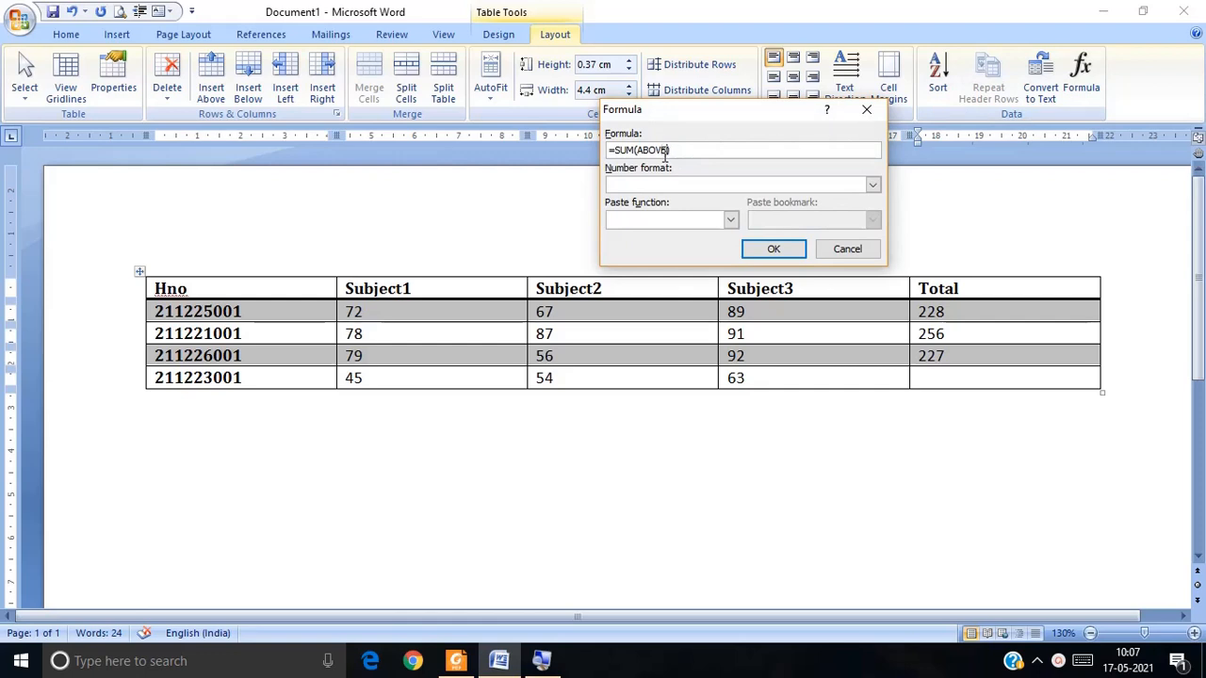
key("BackSpace")
key("BackSpace")
key("BackSpace")
key("BackSpace")
key("BackSpace")
type("ft")
left_click(774, 251)
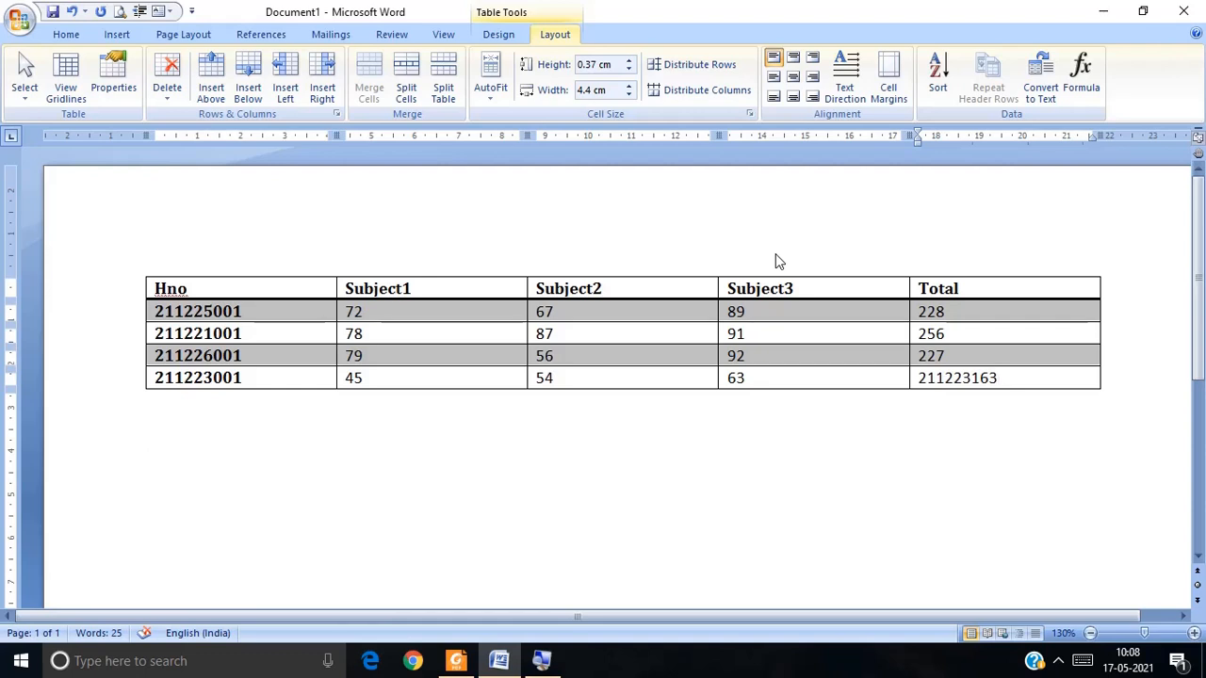
Undo the last inserted formula and enter 162 as plain text in the last student's Total cell.
key("ctrl+z")
type("162")
left_click(1009, 312)
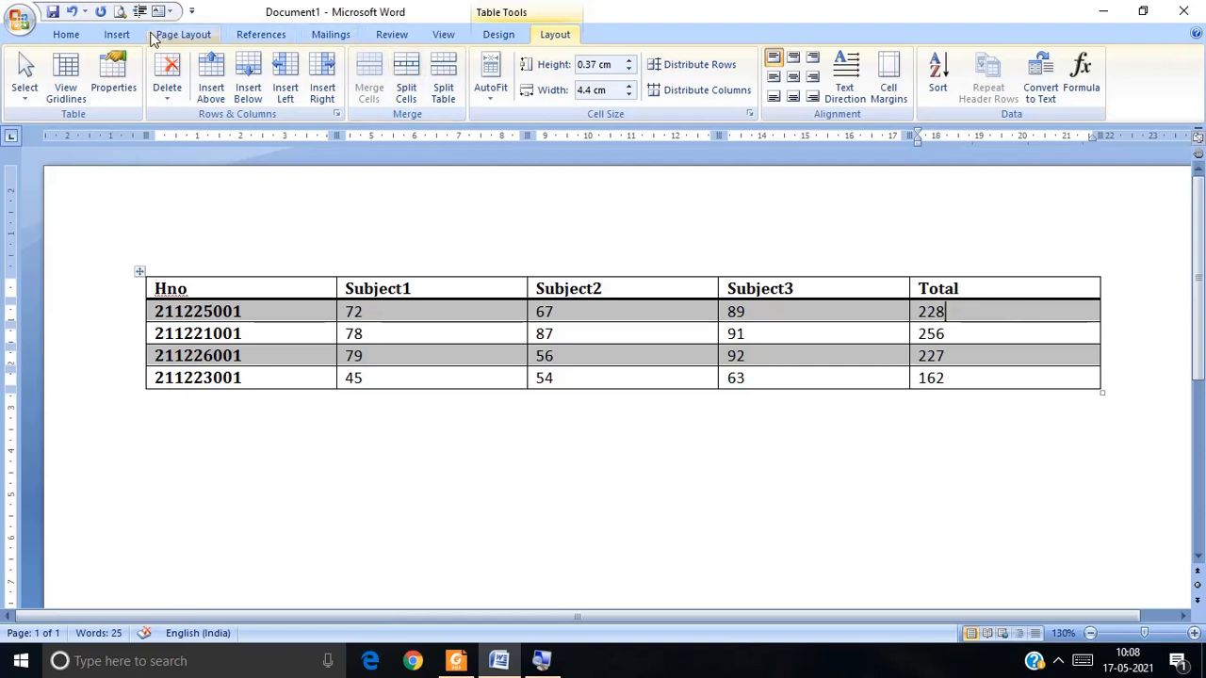
left_click(65, 38)
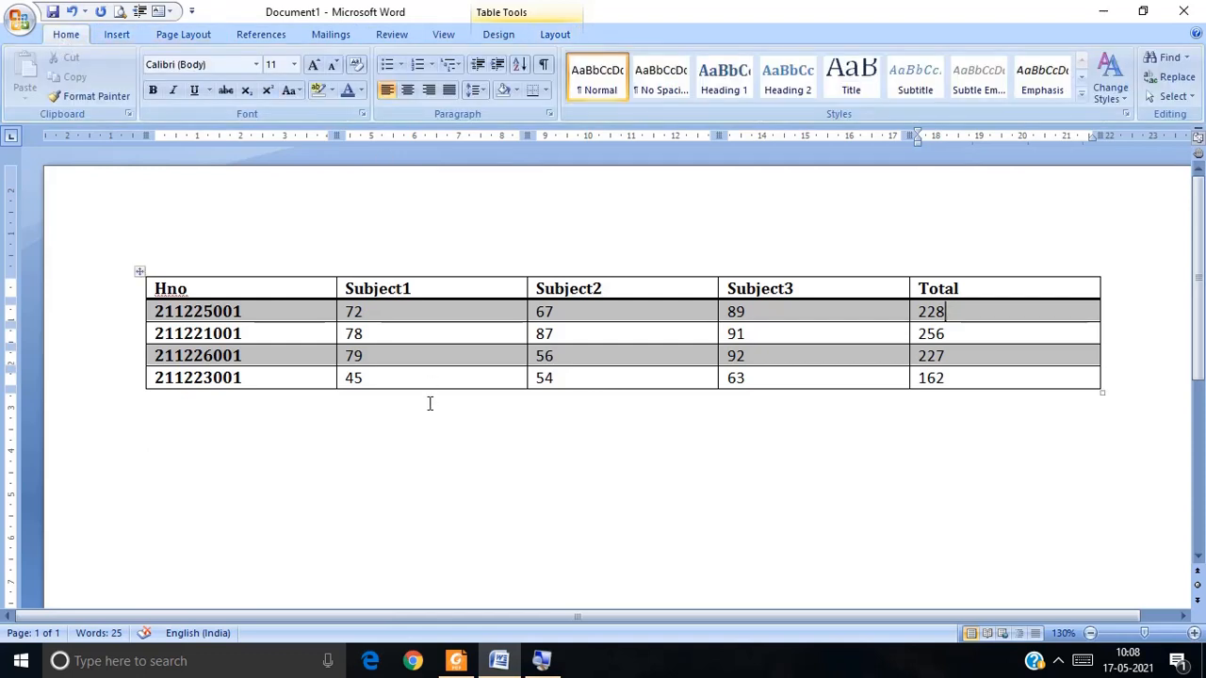
Switch to the tables in word.pdf guide in Foxit Reader and review the sections on calculating totals and splitting and merging cells.
left_click(456, 660)
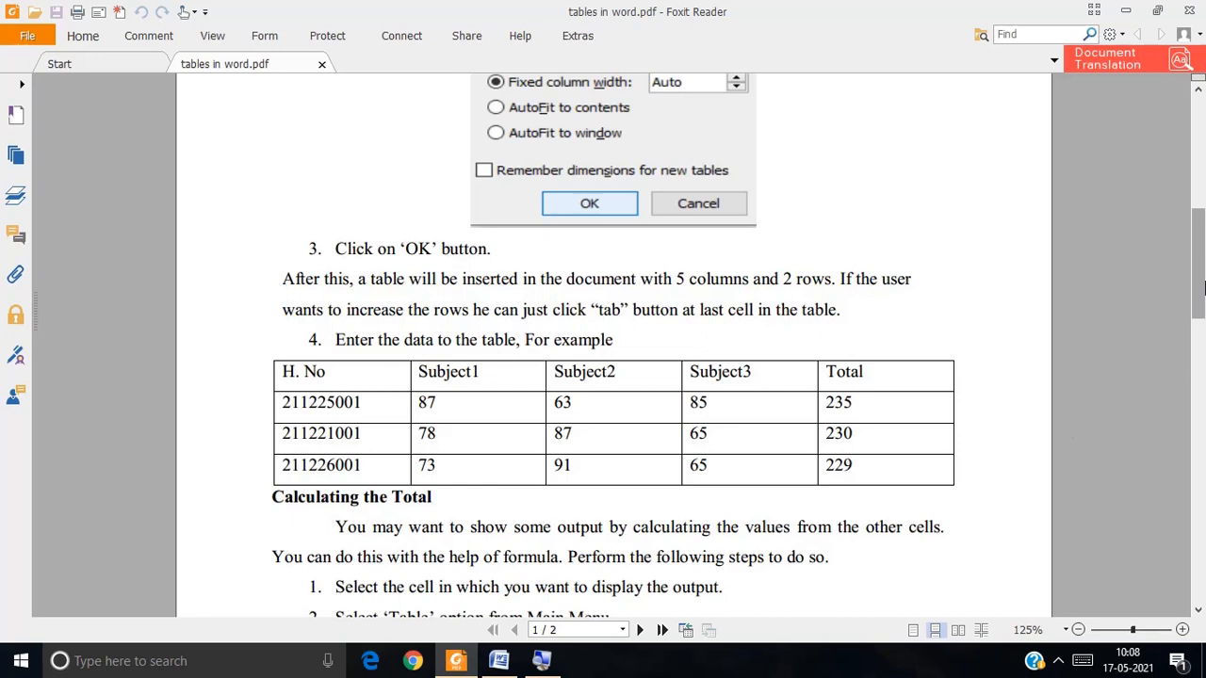
scroll(1202, 287, "down", 3)
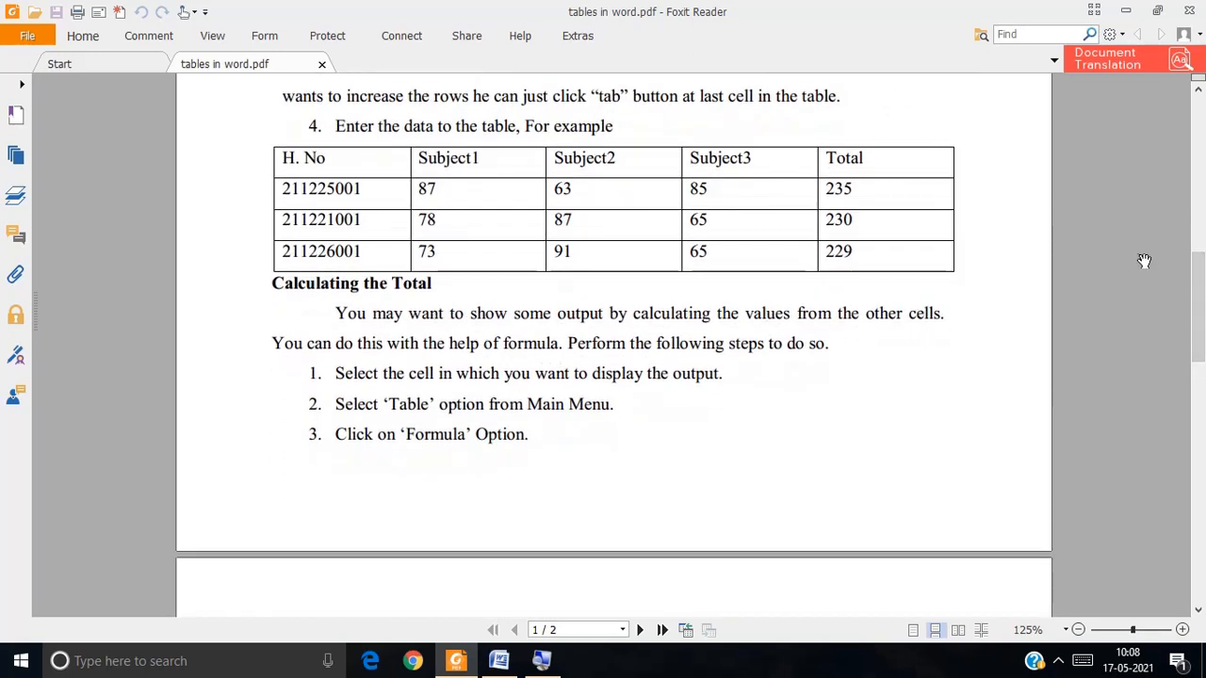
left_click_drag(1201, 290, 1201, 368)
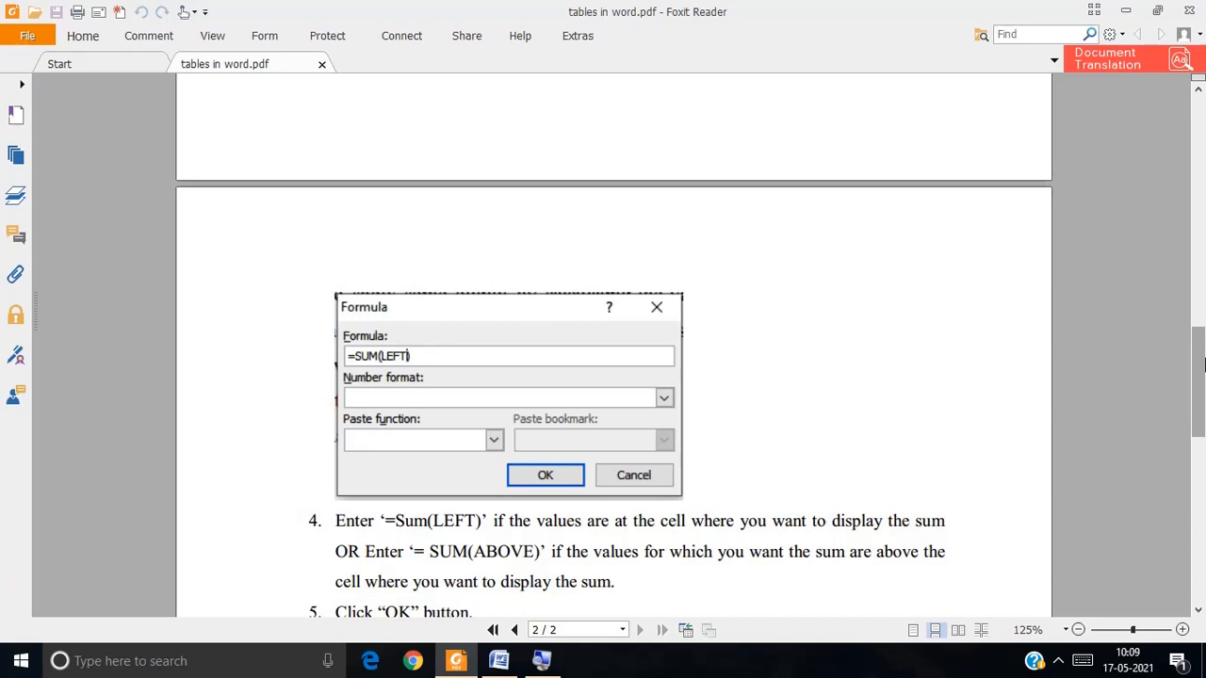
left_click_drag(1202, 364, 1201, 275)
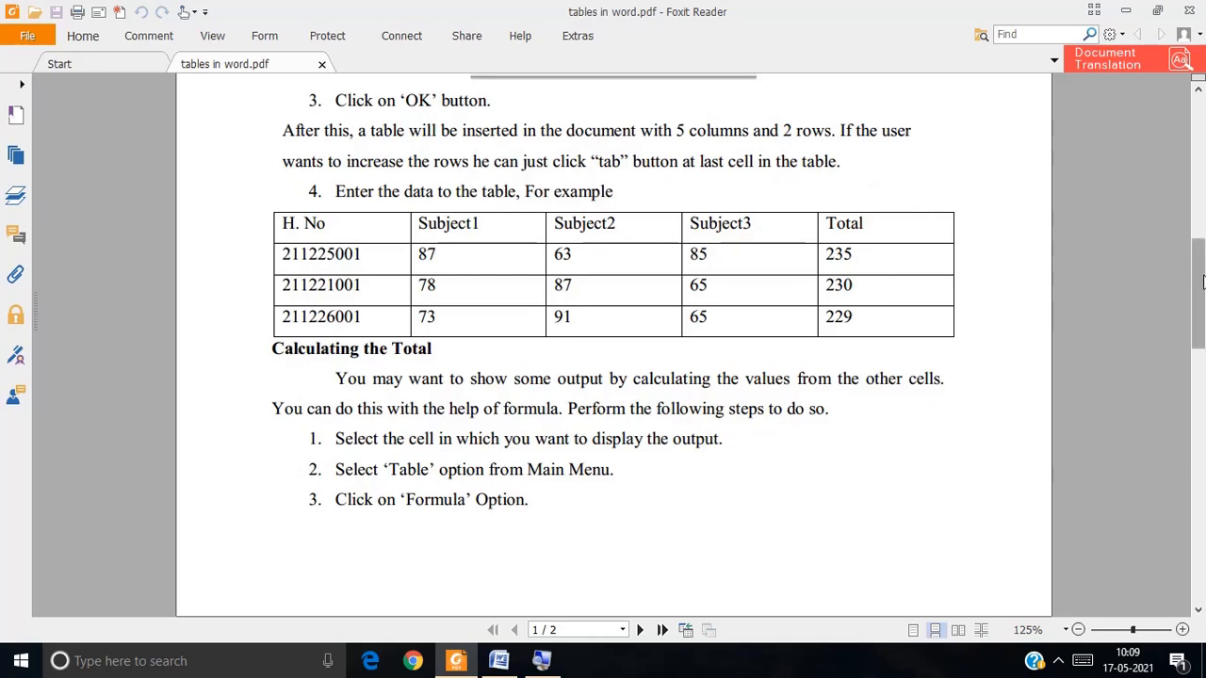
left_click_drag(1203, 281, 1203, 412)
left_click_drag(1204, 431, 1203, 455)
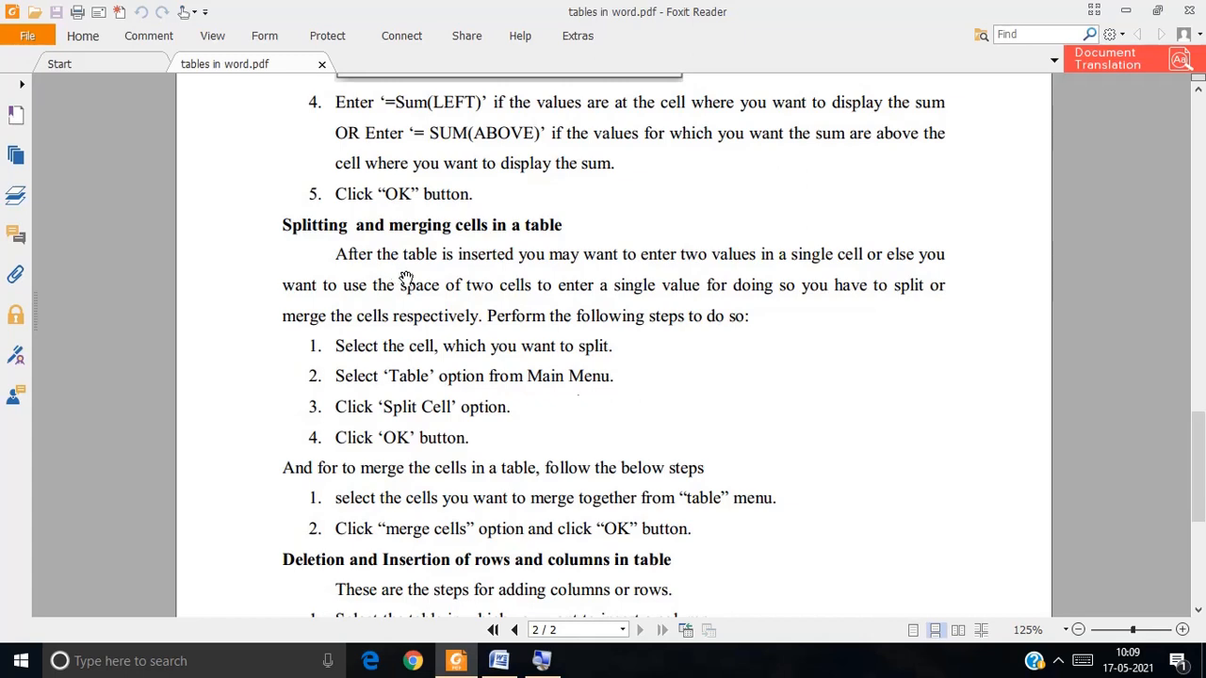
Switch to the marks table in Word and split the first student's Hno cell into 2 columns and 1 row.
left_click(499, 661)
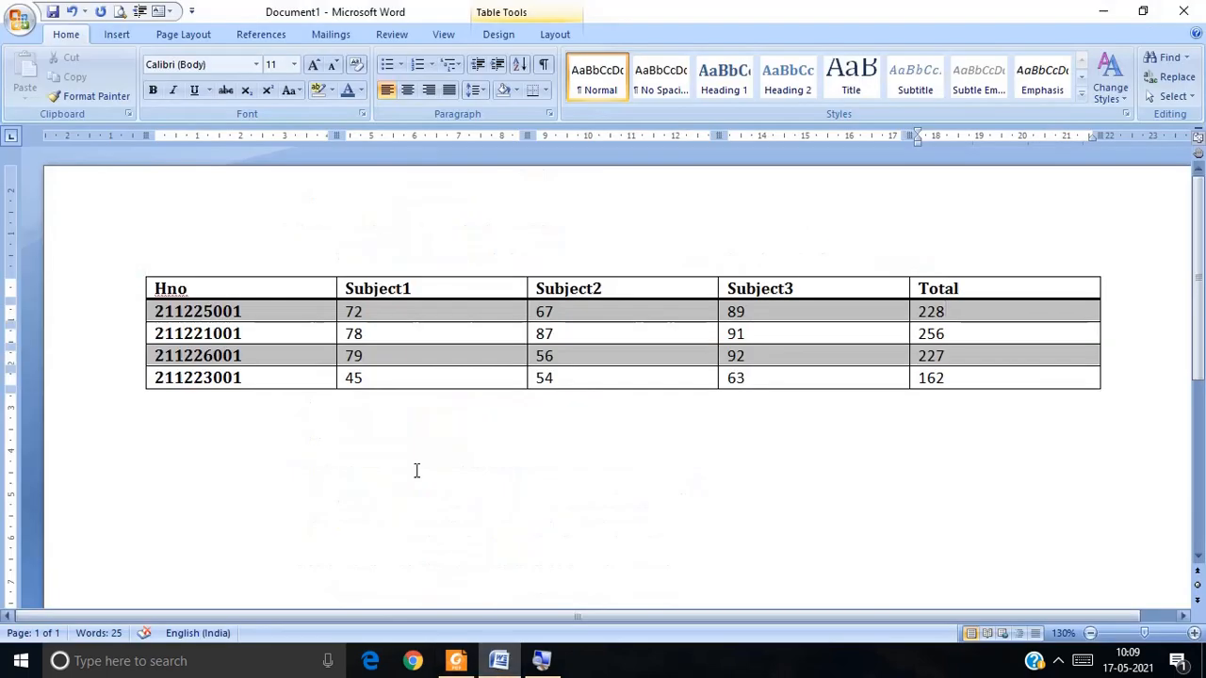
left_click(265, 314)
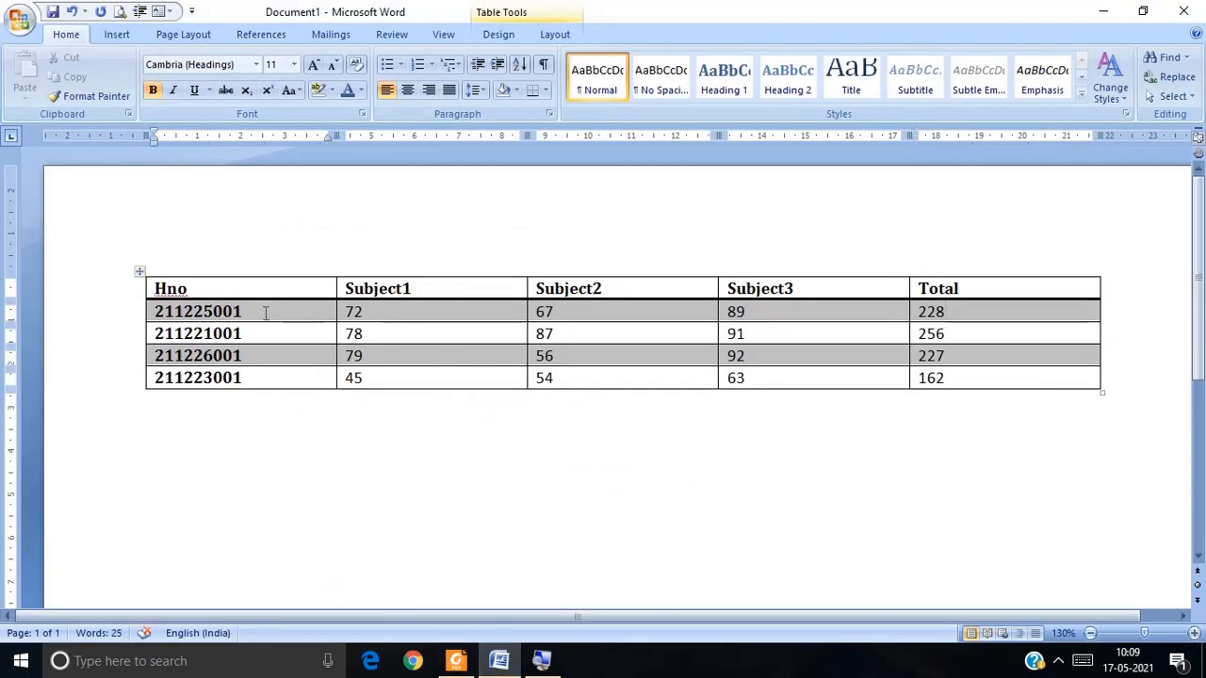
right_click(266, 314)
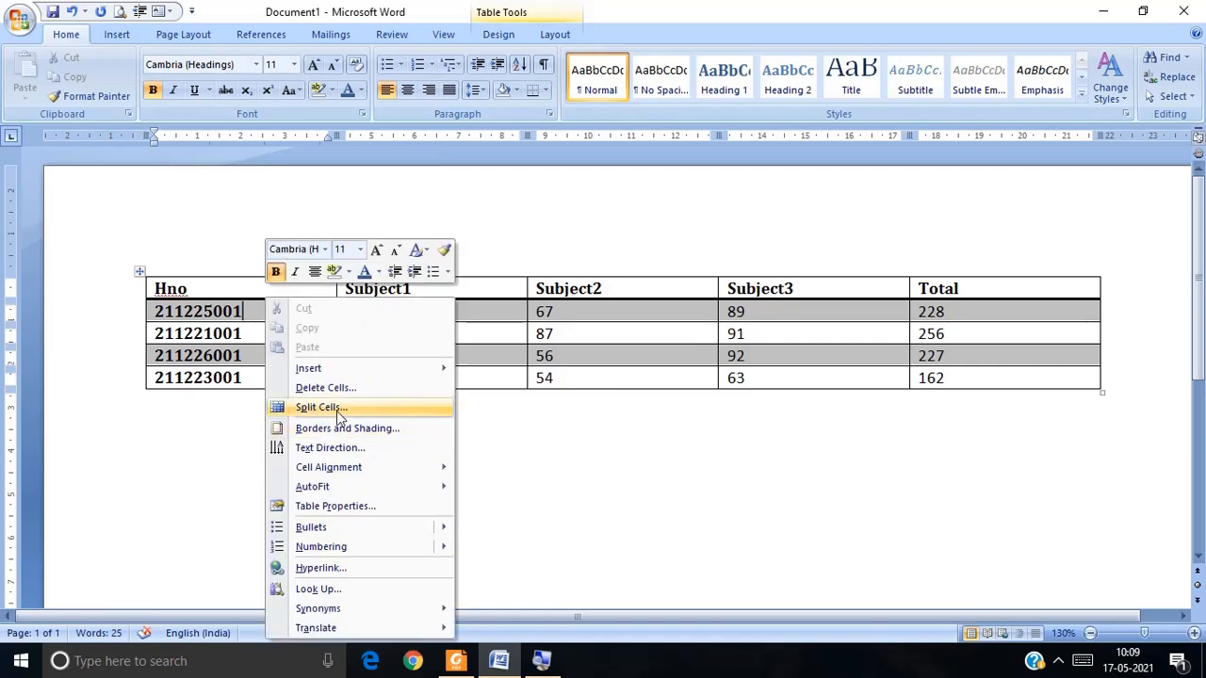
left_click(321, 407)
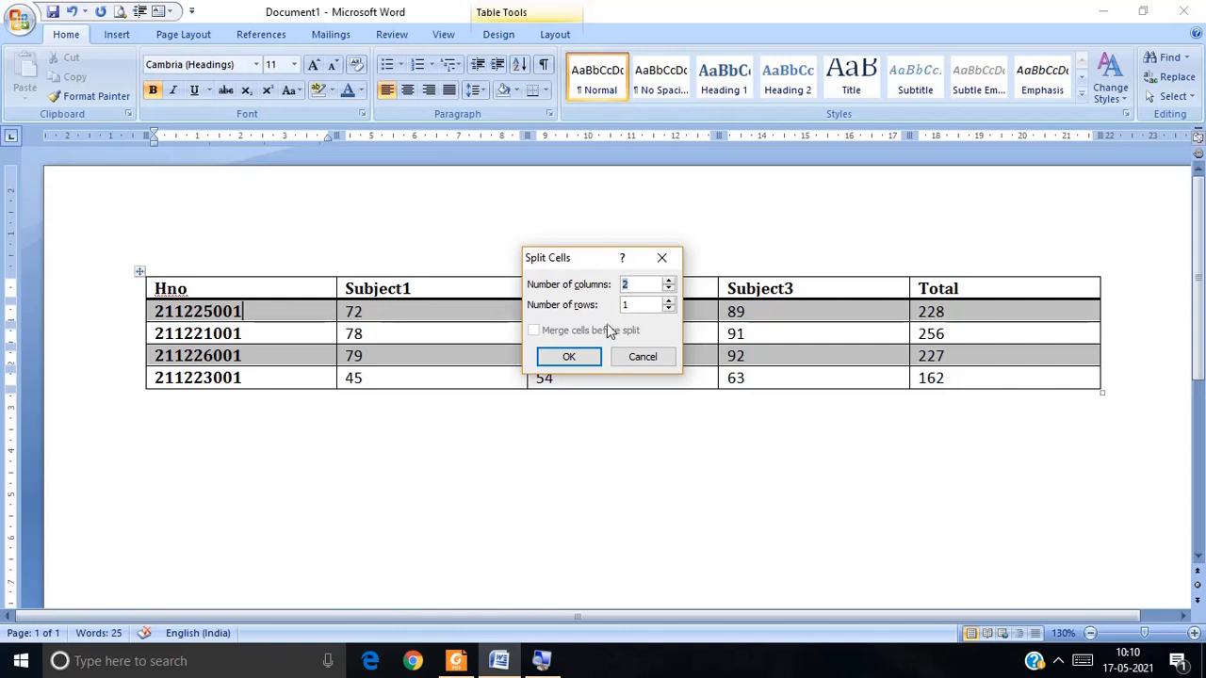
left_click(569, 357)
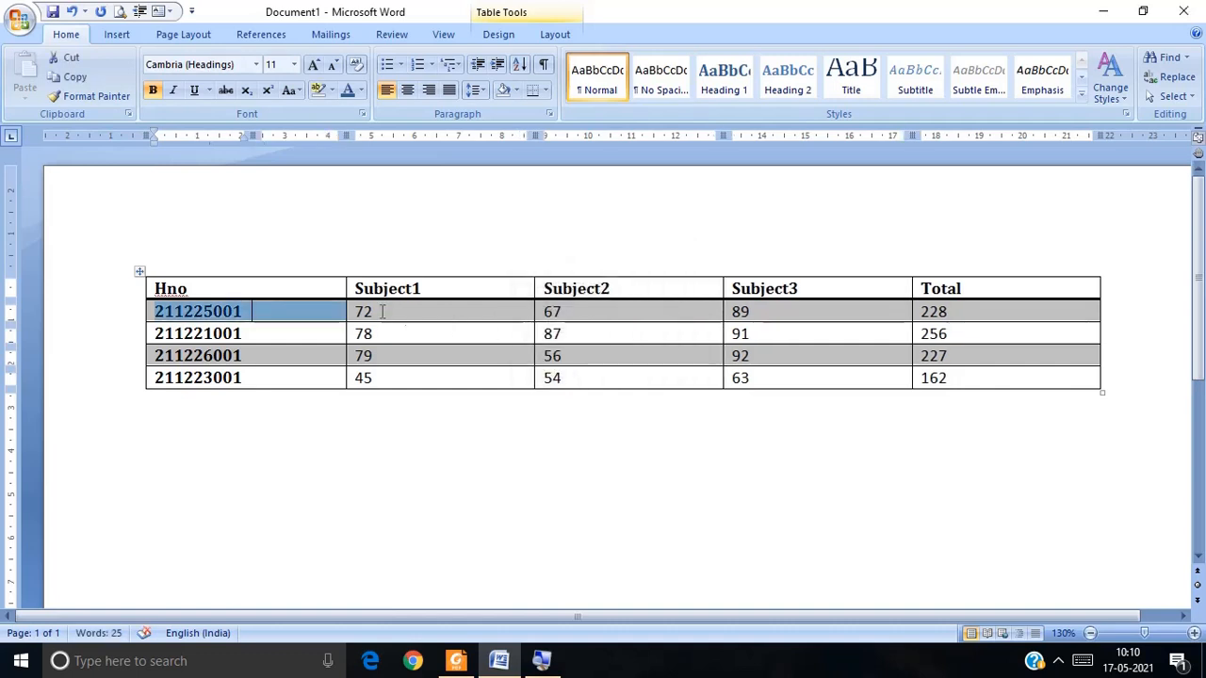
Enter hno in the new empty cell beside the first student's number.
left_click(268, 325)
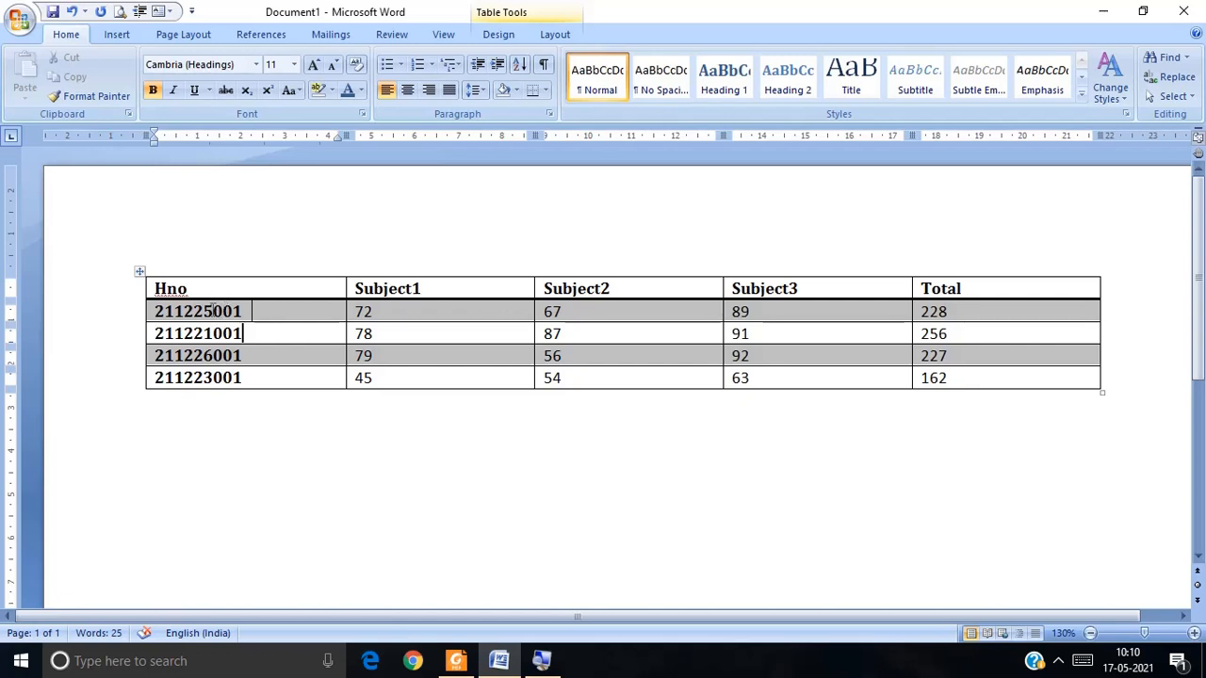
left_click(256, 311)
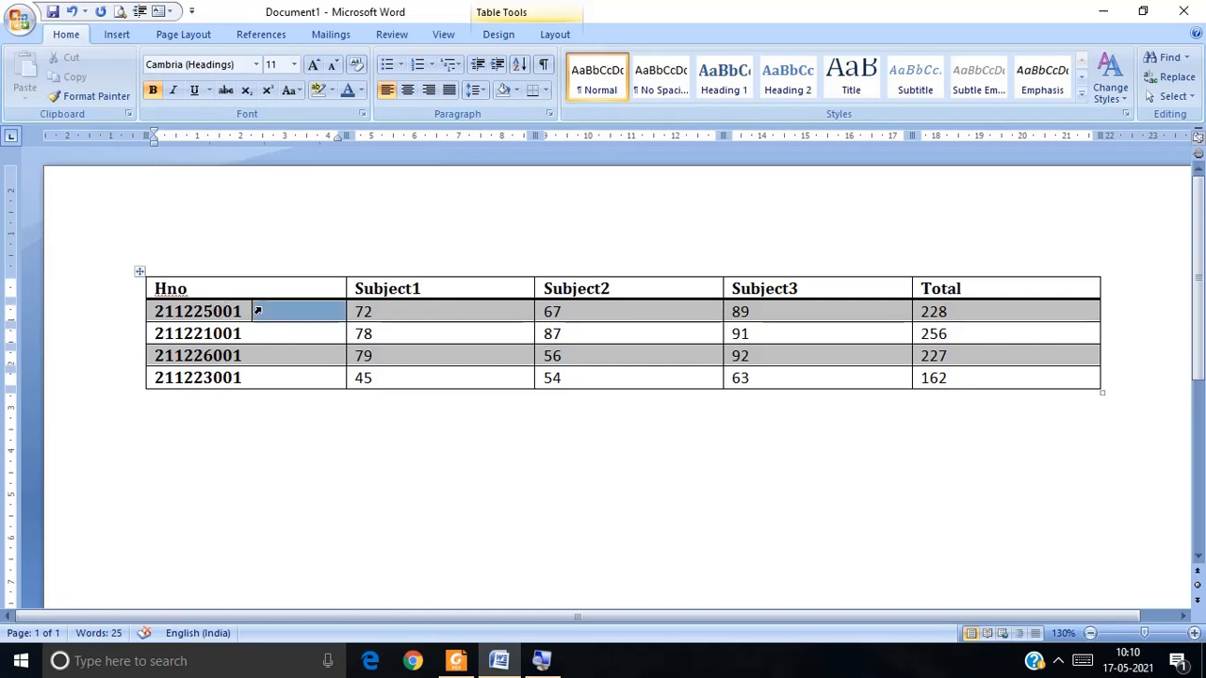
left_click(221, 315)
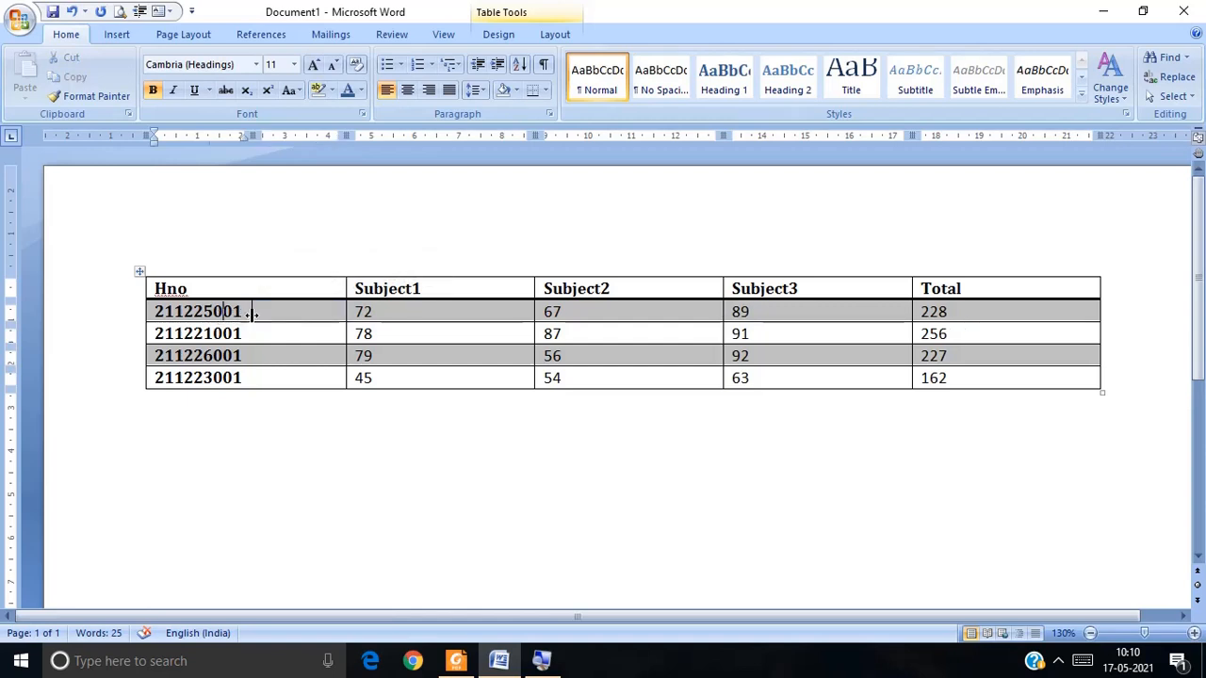
left_click(269, 312)
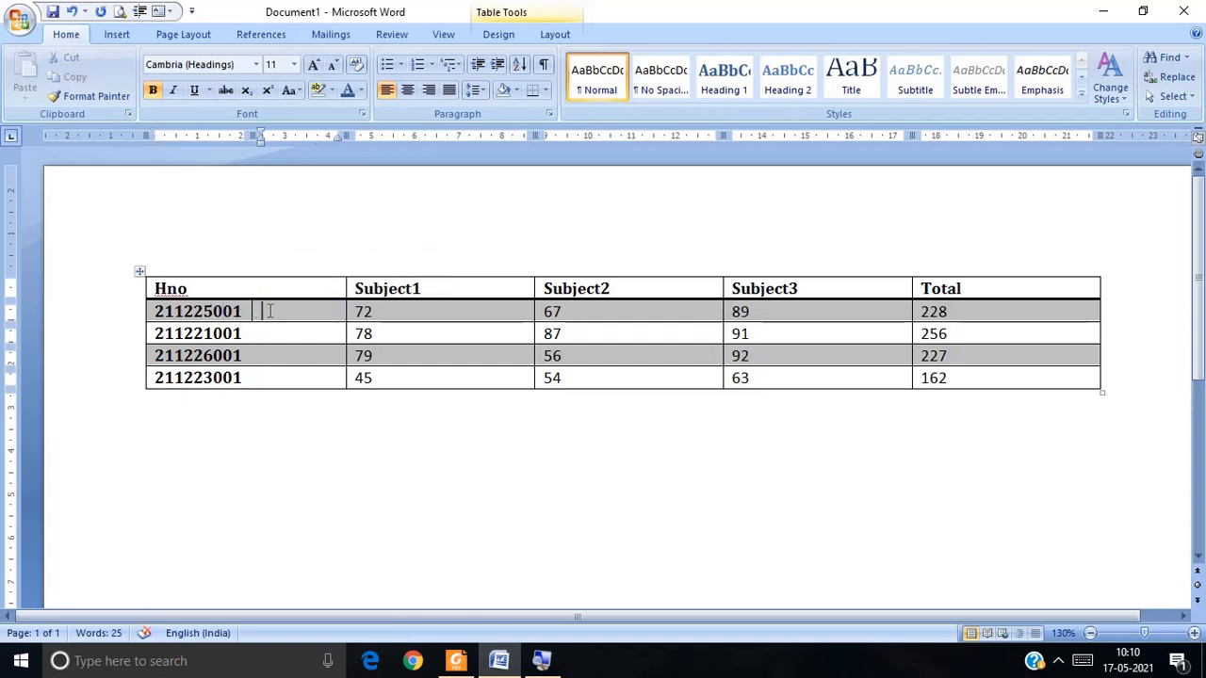
type("na")
key("BackSpace")
key("BackSpace")
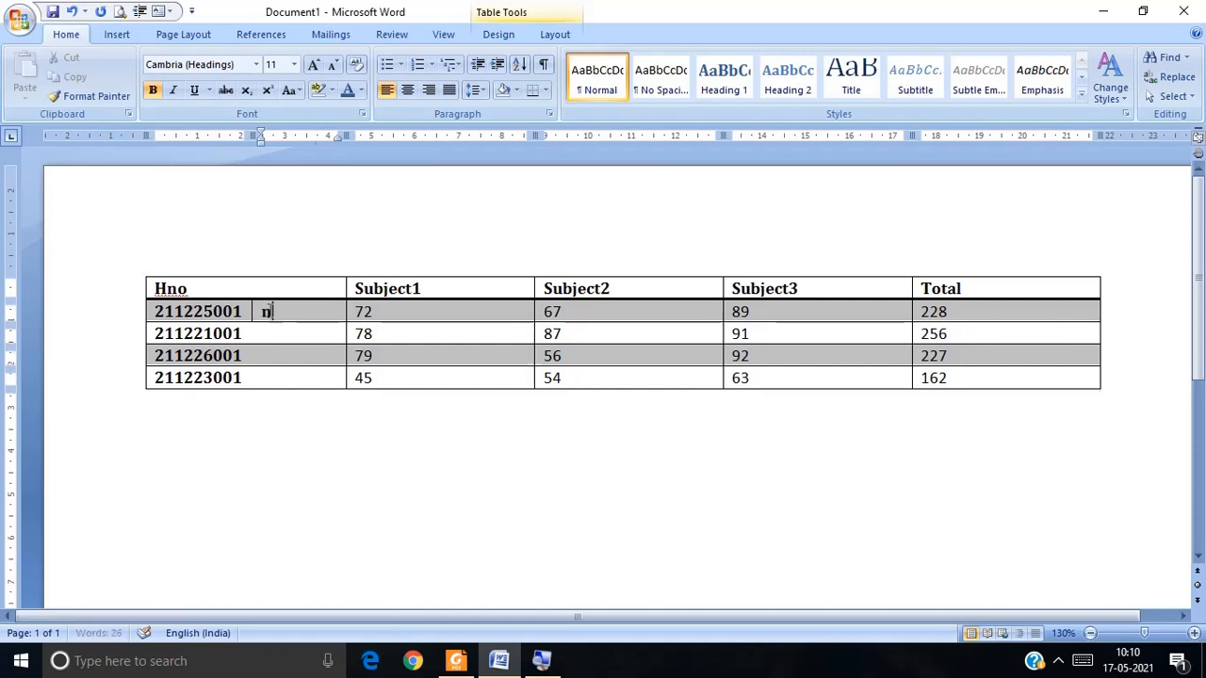
type("hno")
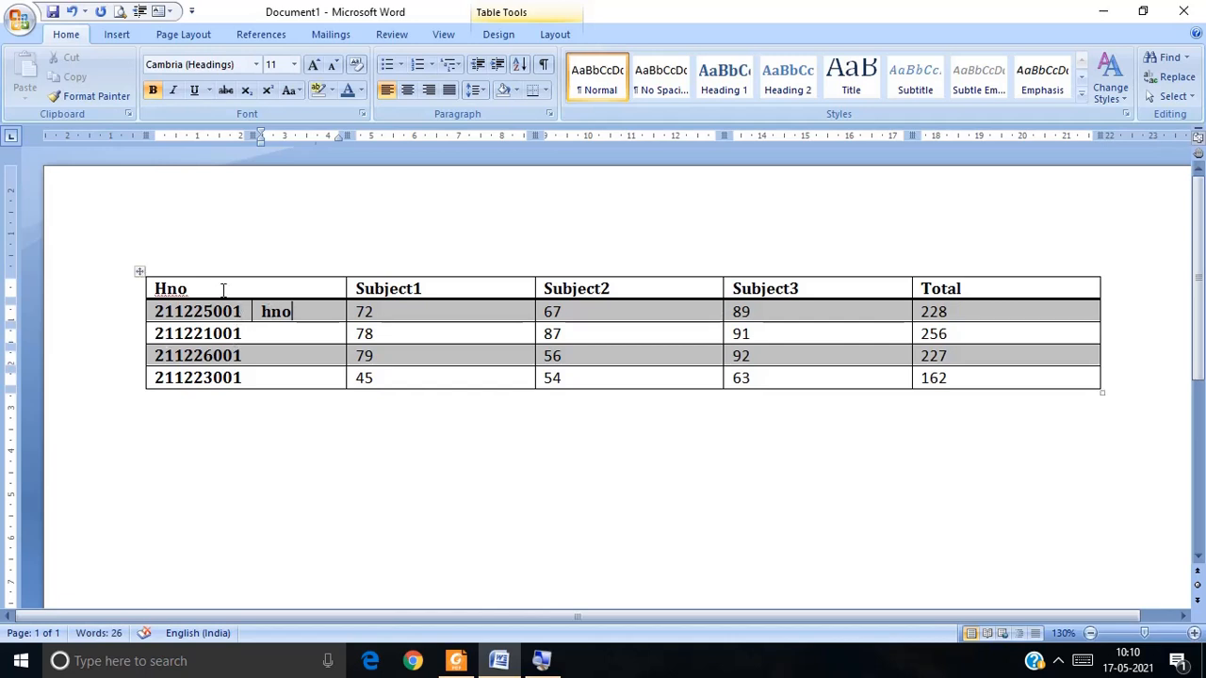
left_click_drag(223, 287, 272, 374)
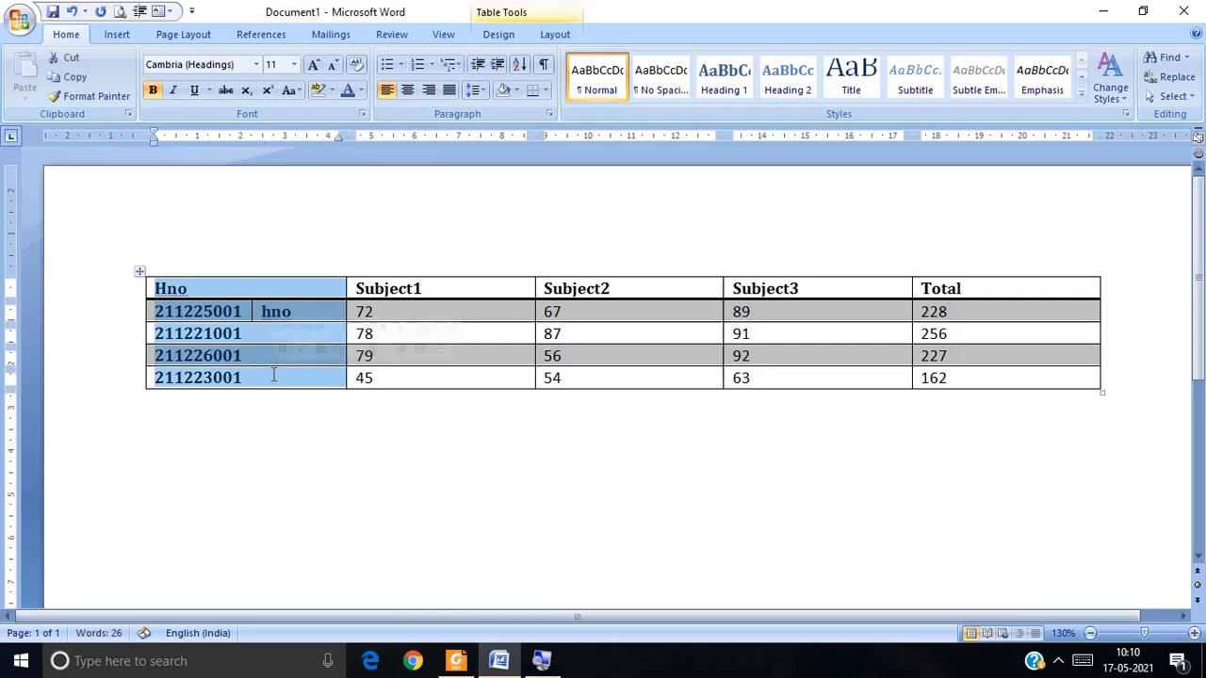
right_click(272, 374)
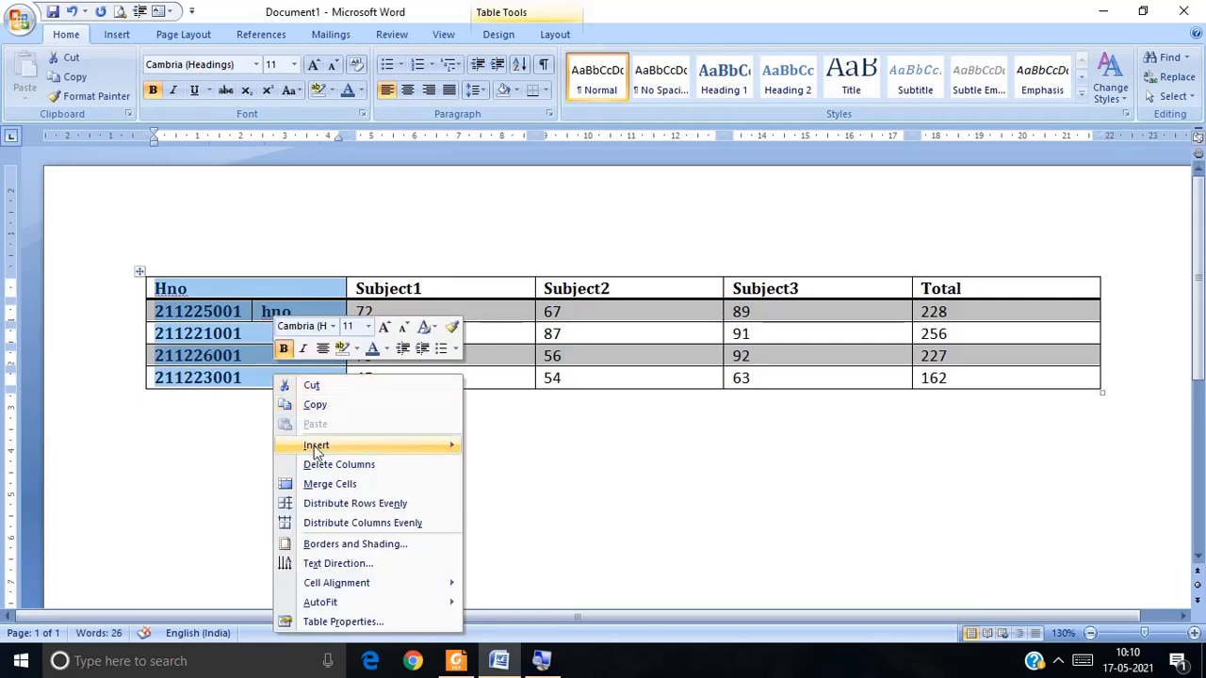
left_click(222, 442)
left_click(271, 315)
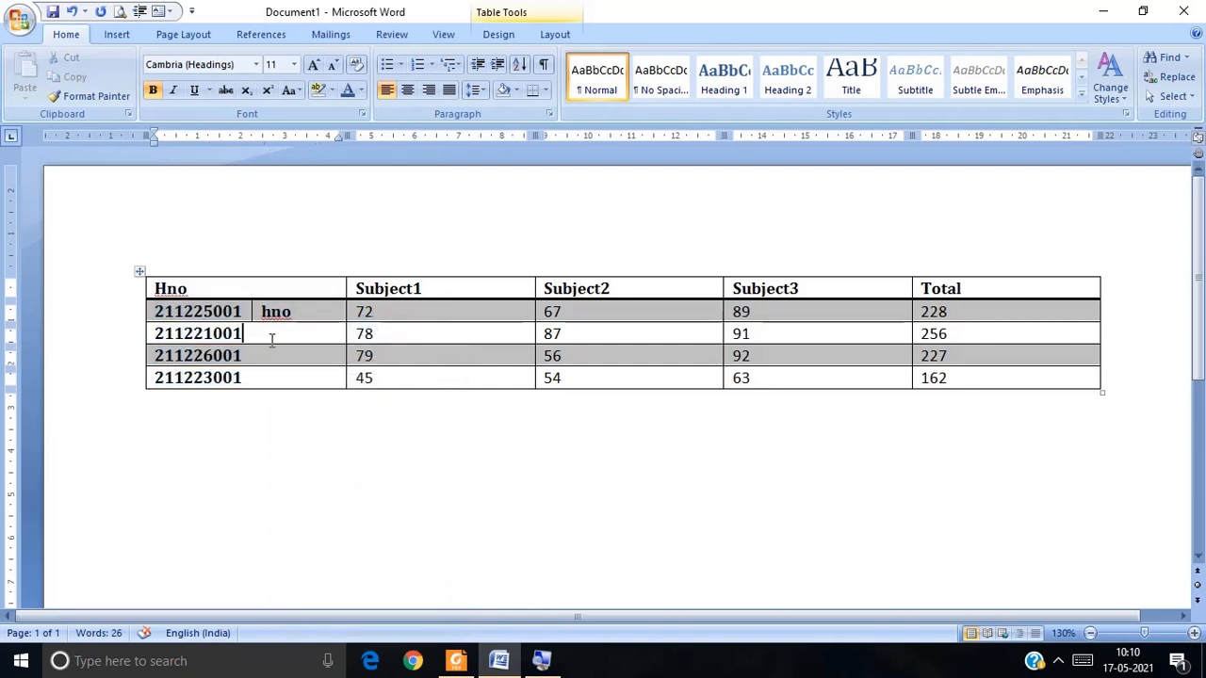
left_click_drag(274, 344, 276, 348)
left_click(276, 348)
right_click(276, 348)
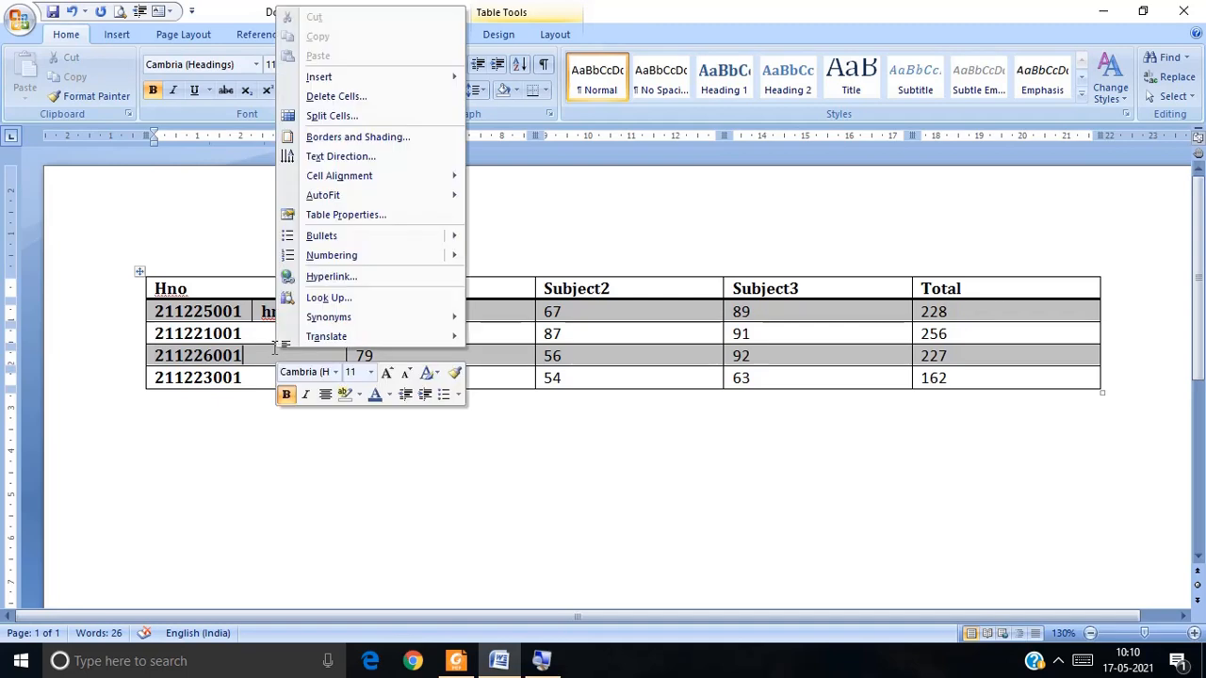
left_click(253, 336)
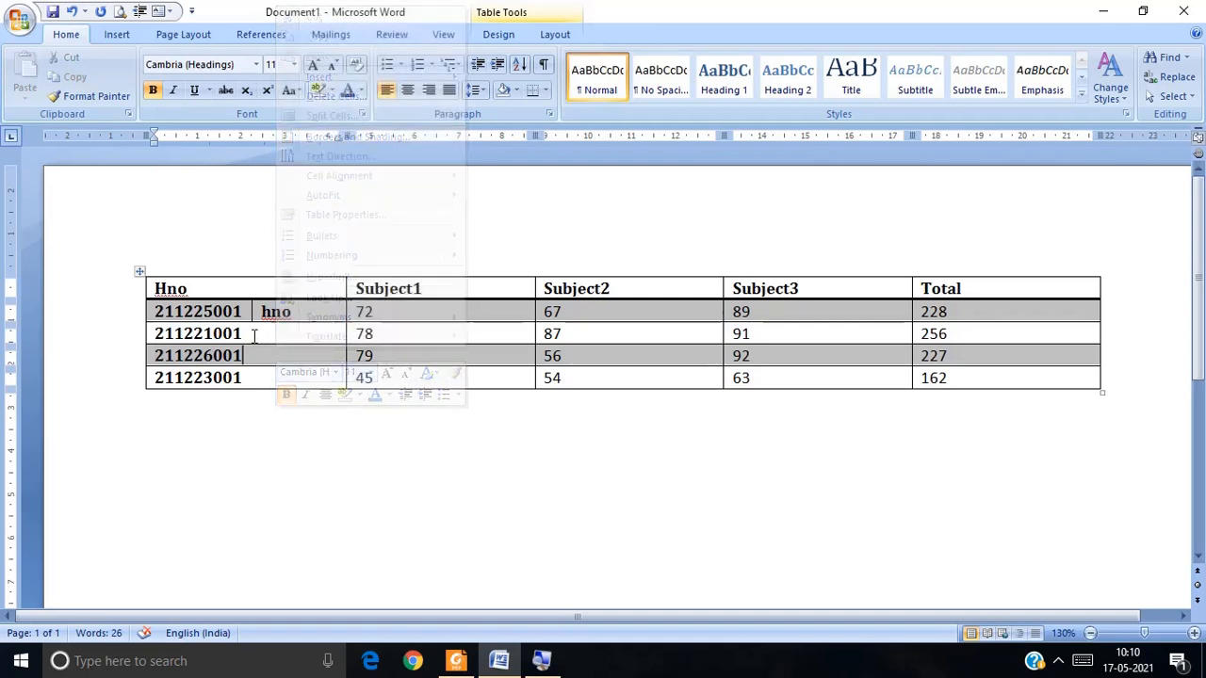
Split the second and third students' Hno cells into 2 columns and 1 row each.
right_click(254, 336)
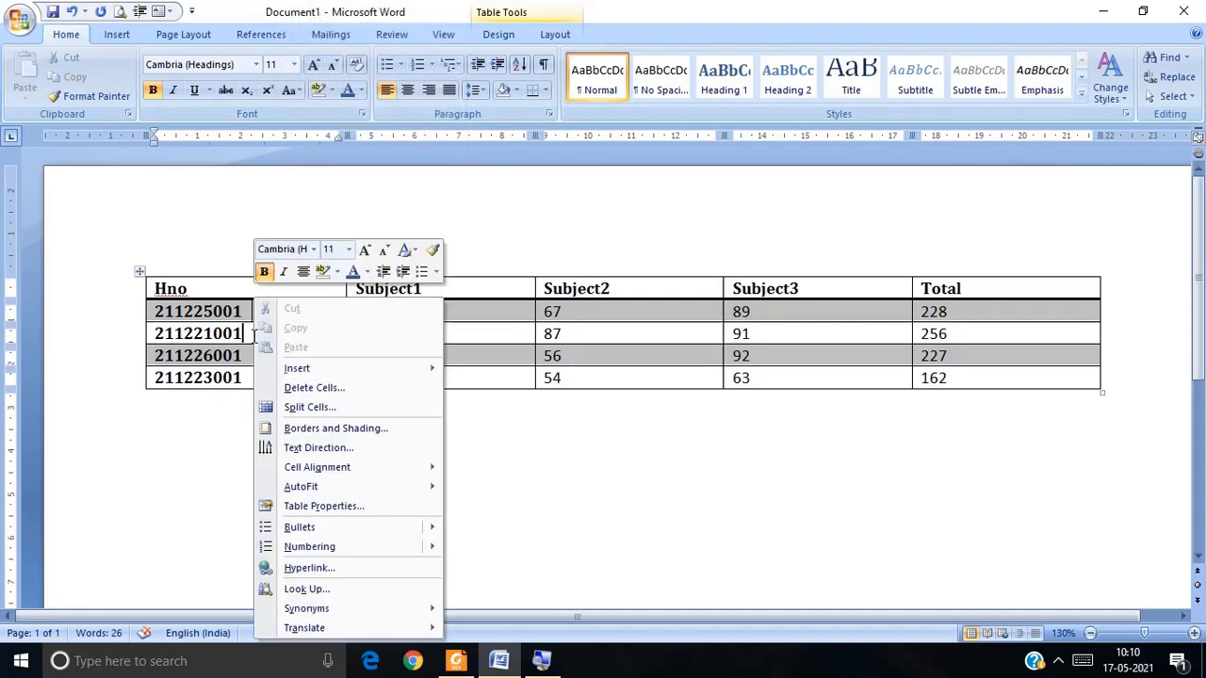
left_click(314, 411)
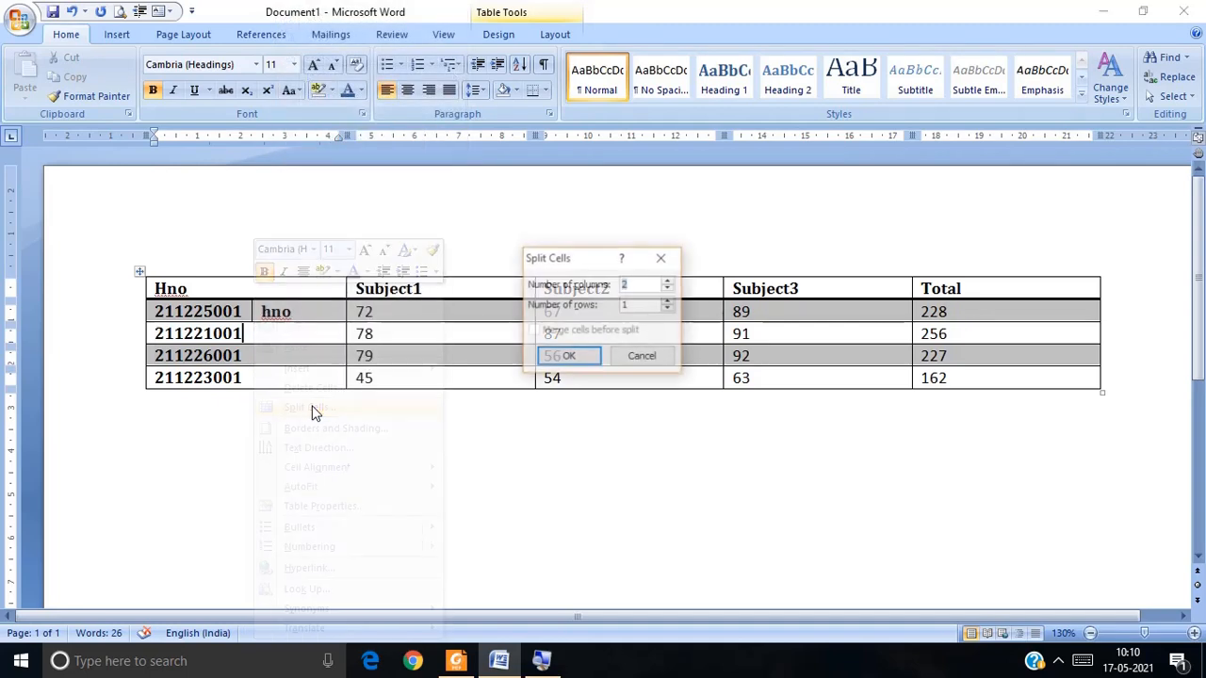
left_click(573, 357)
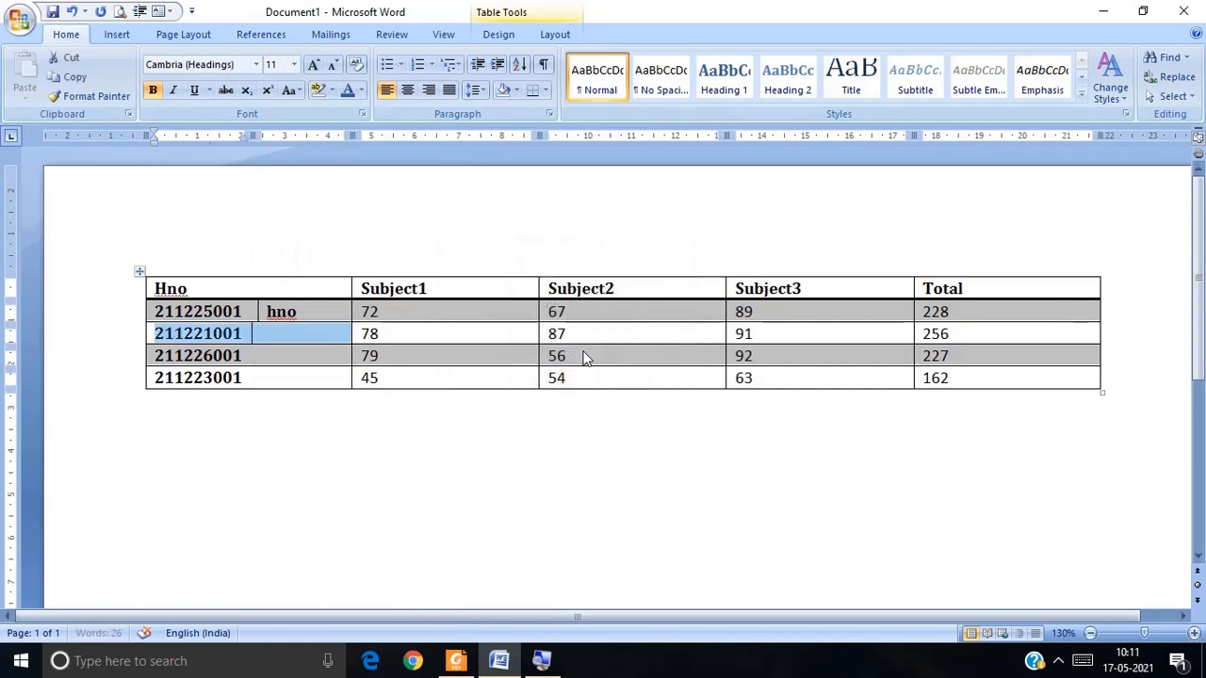
right_click(278, 363)
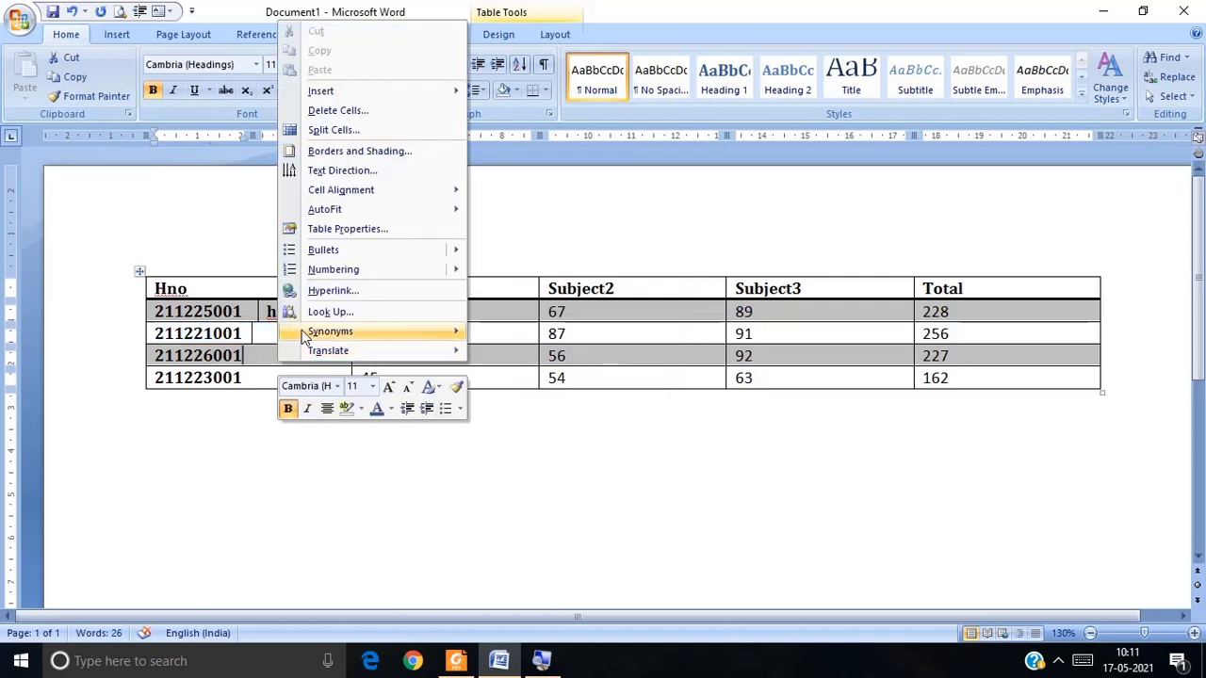
left_click(415, 133)
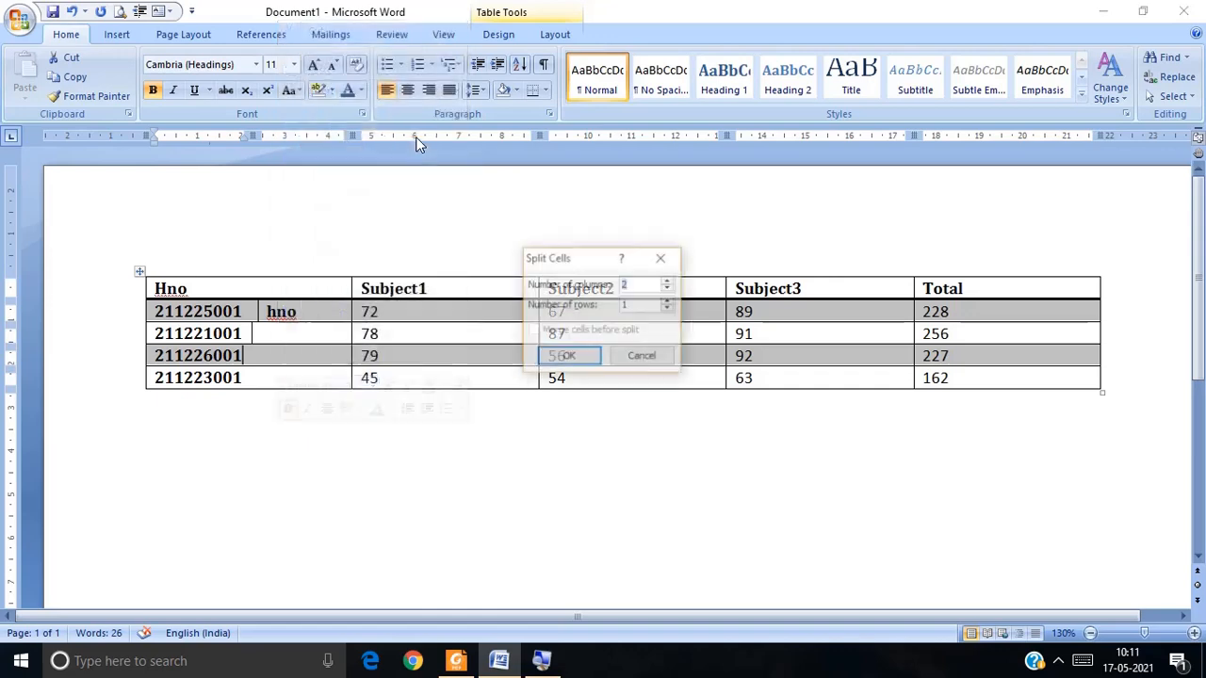
left_click(569, 357)
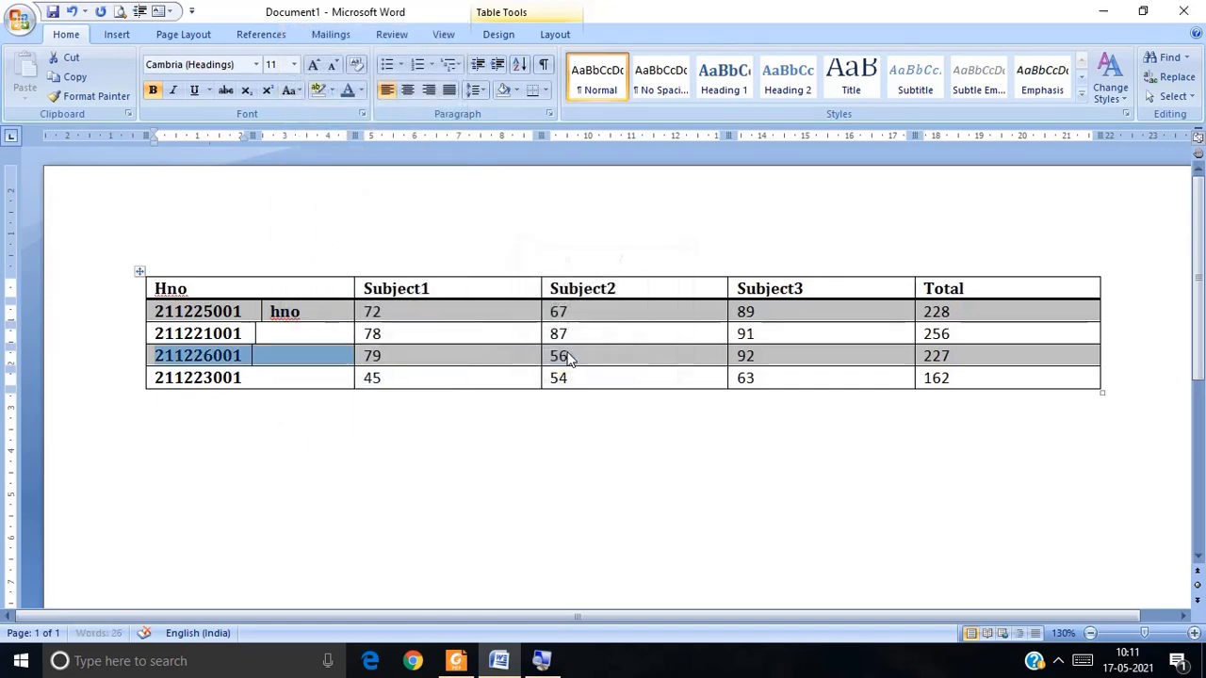
Replace hno with the first student's name and enter the second and third students' names in their new cells.
left_click(320, 311)
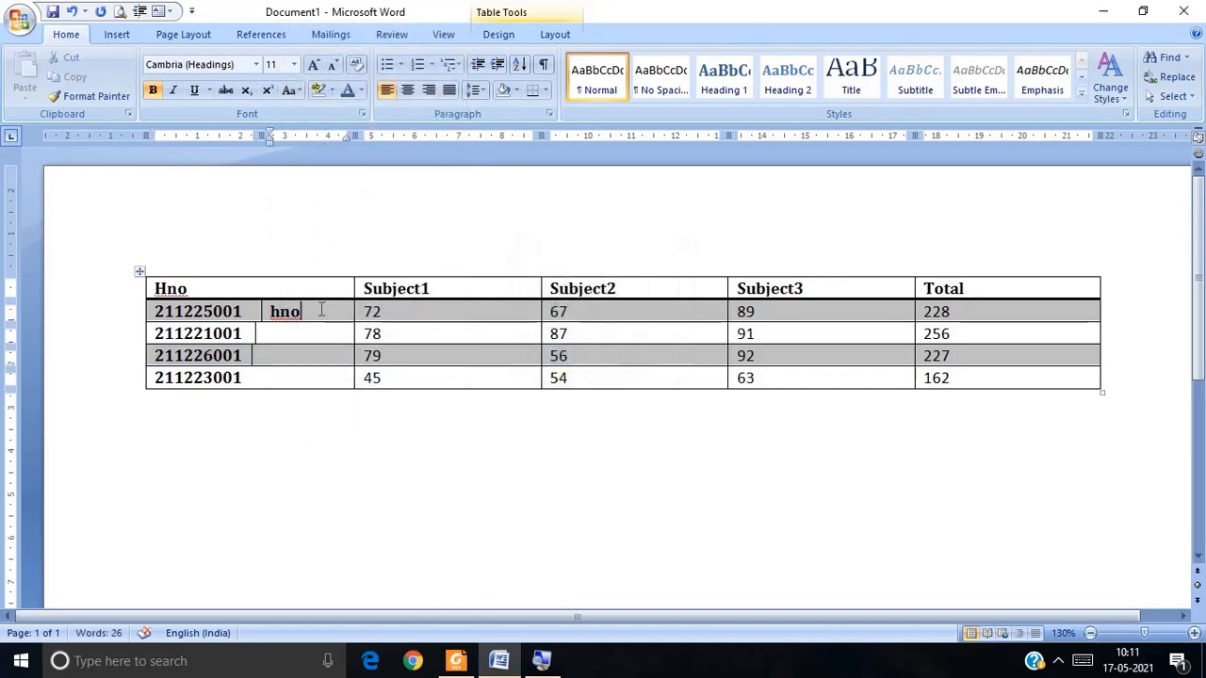
key("BackSpace")
key("BackSpace")
key("BackSpace")
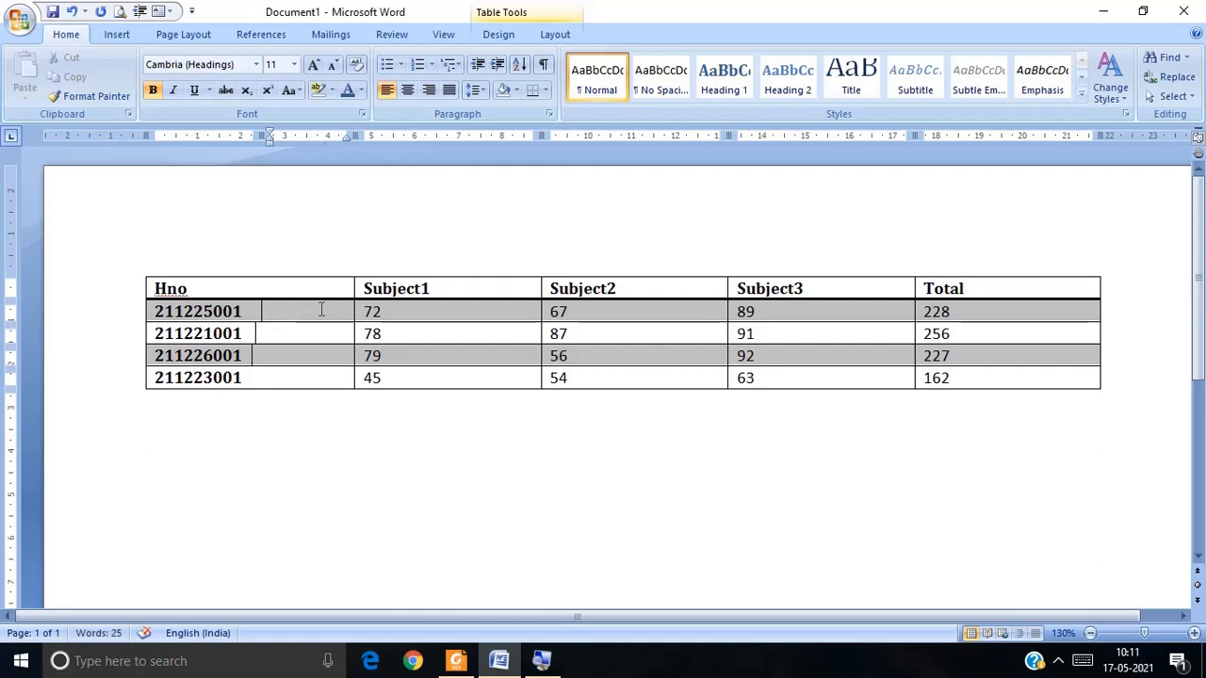
type("hari")
key("Down")
type("sur")
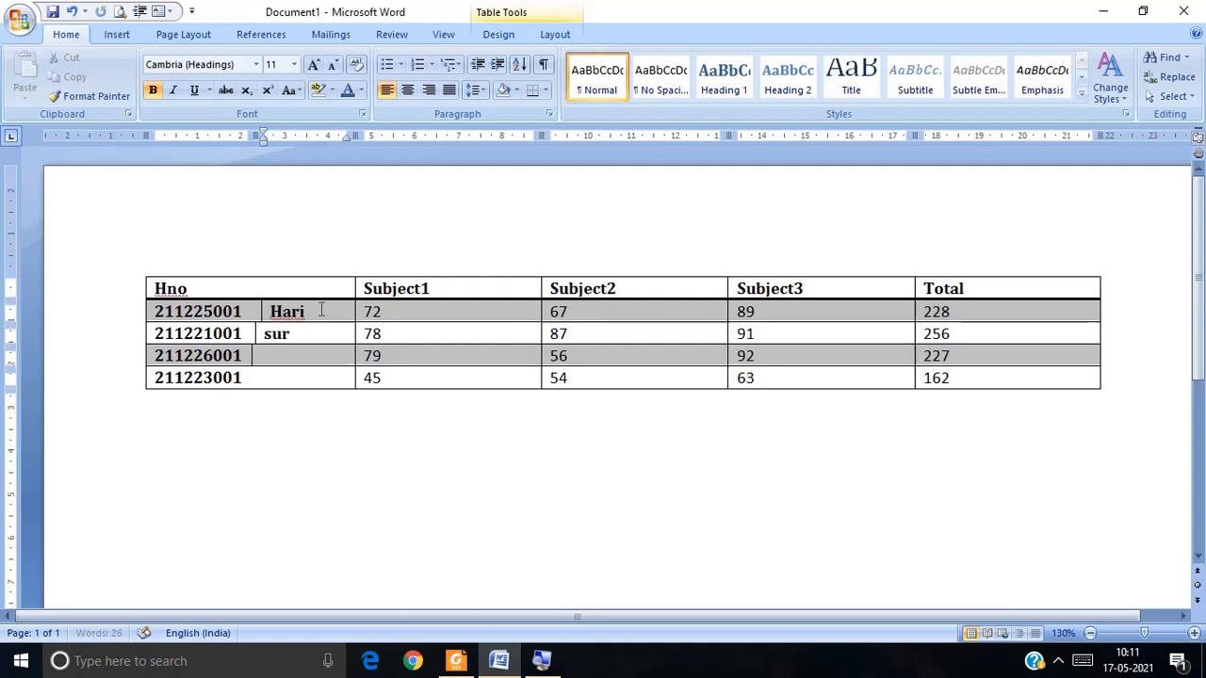
type("i")
key("Down")
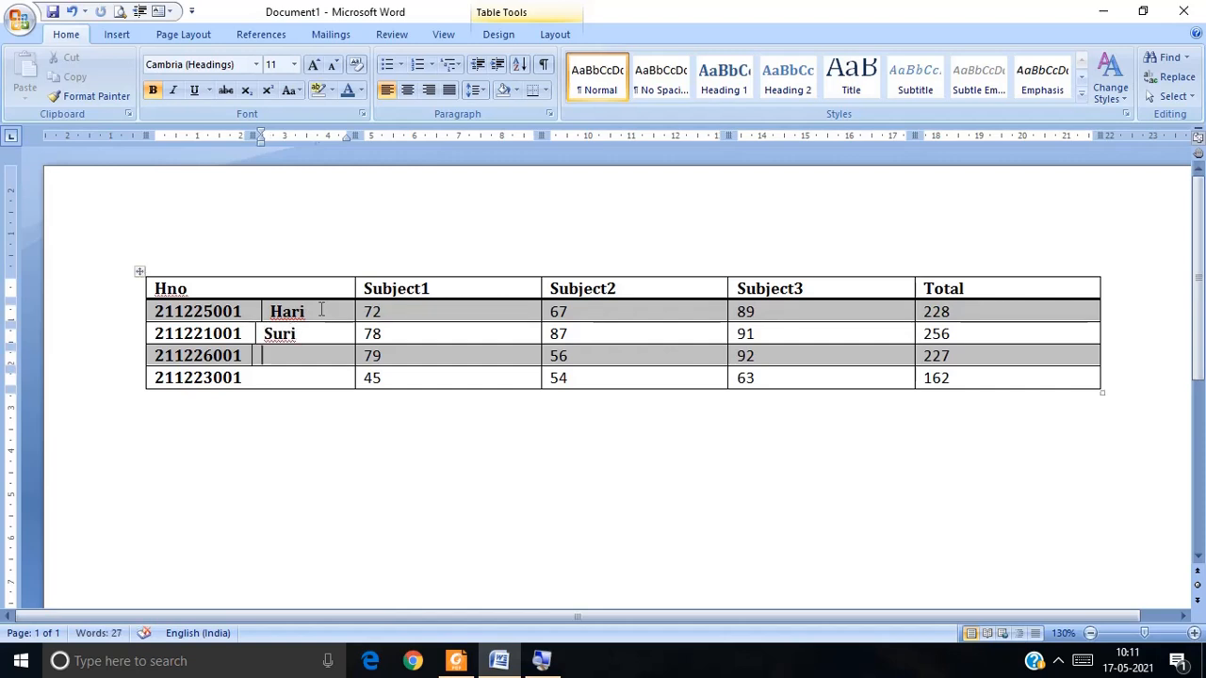
type("rajesh")
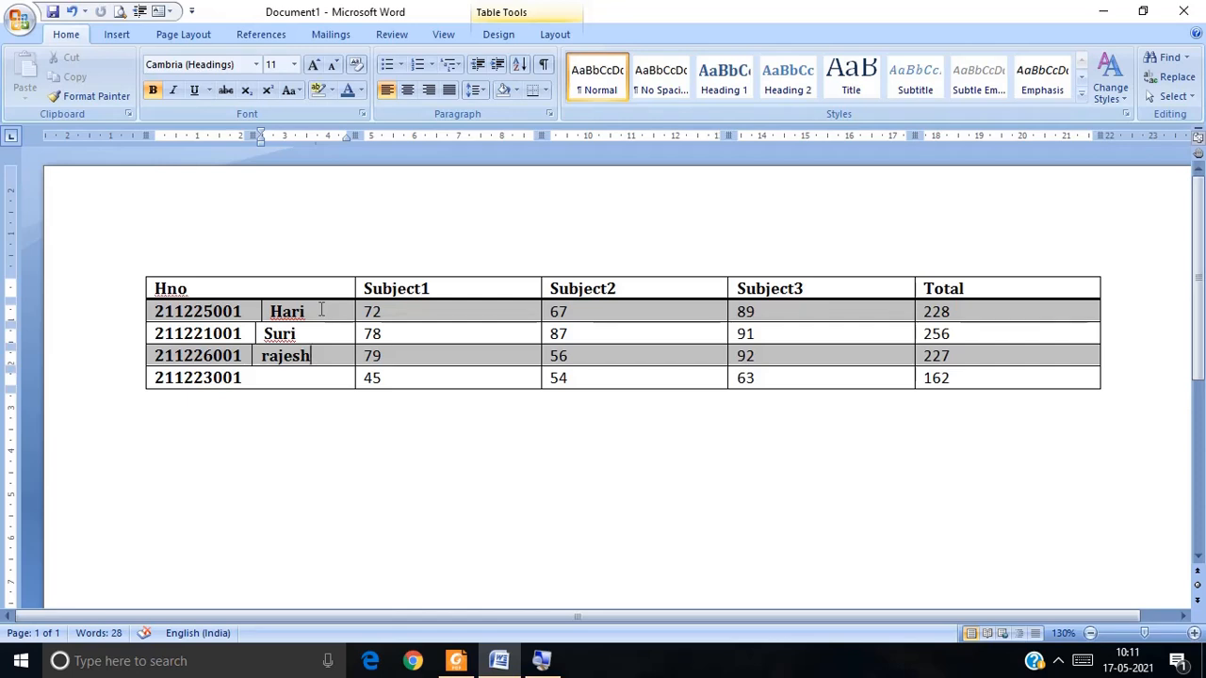
Merge all cells of the Hno column, including the split name cells, into one cell.
left_click_drag(223, 285, 269, 368)
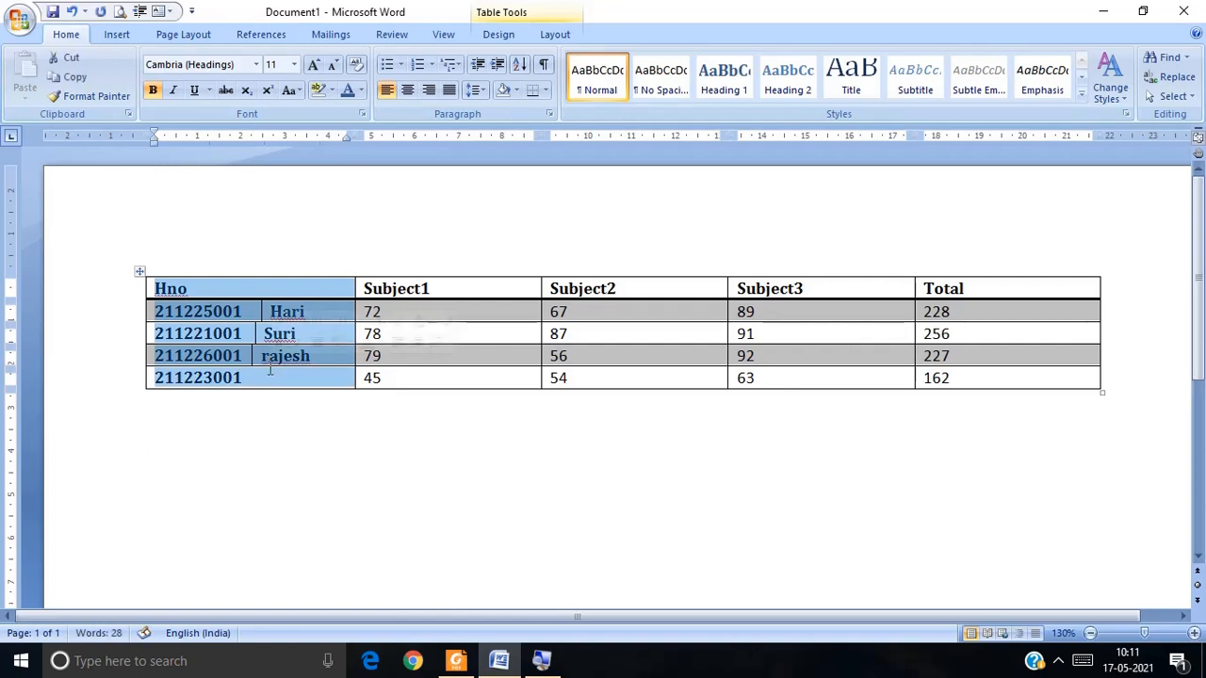
right_click(270, 371)
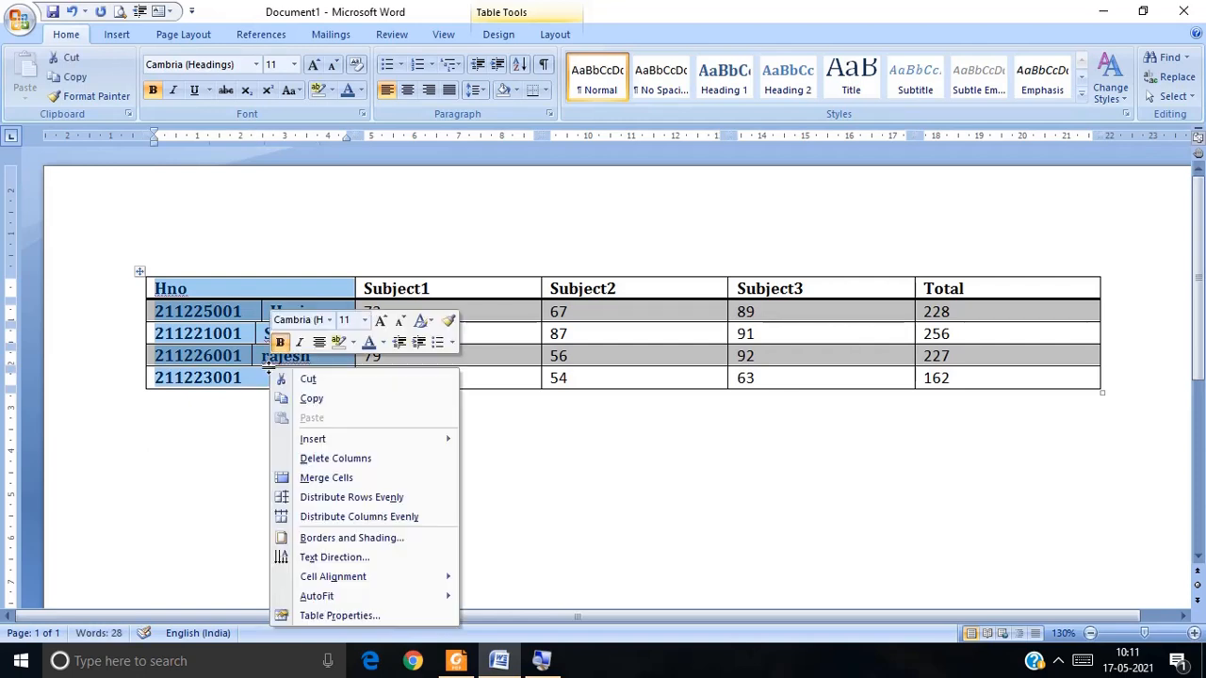
left_click(328, 482)
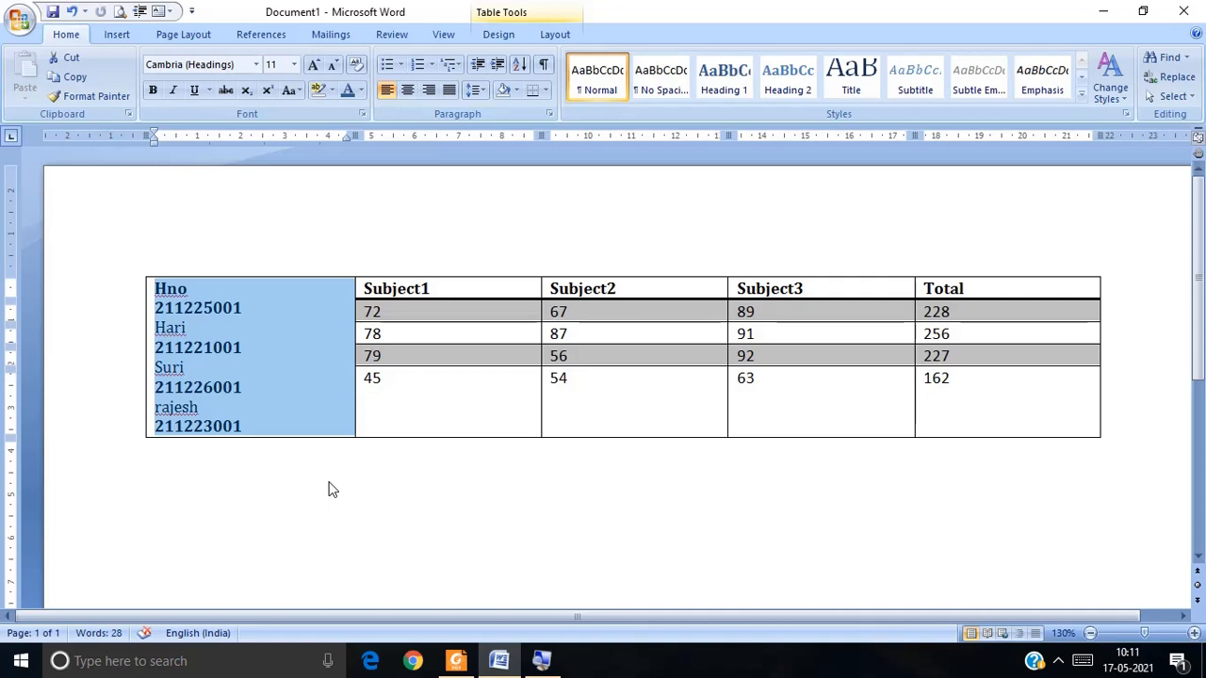
left_click(329, 489)
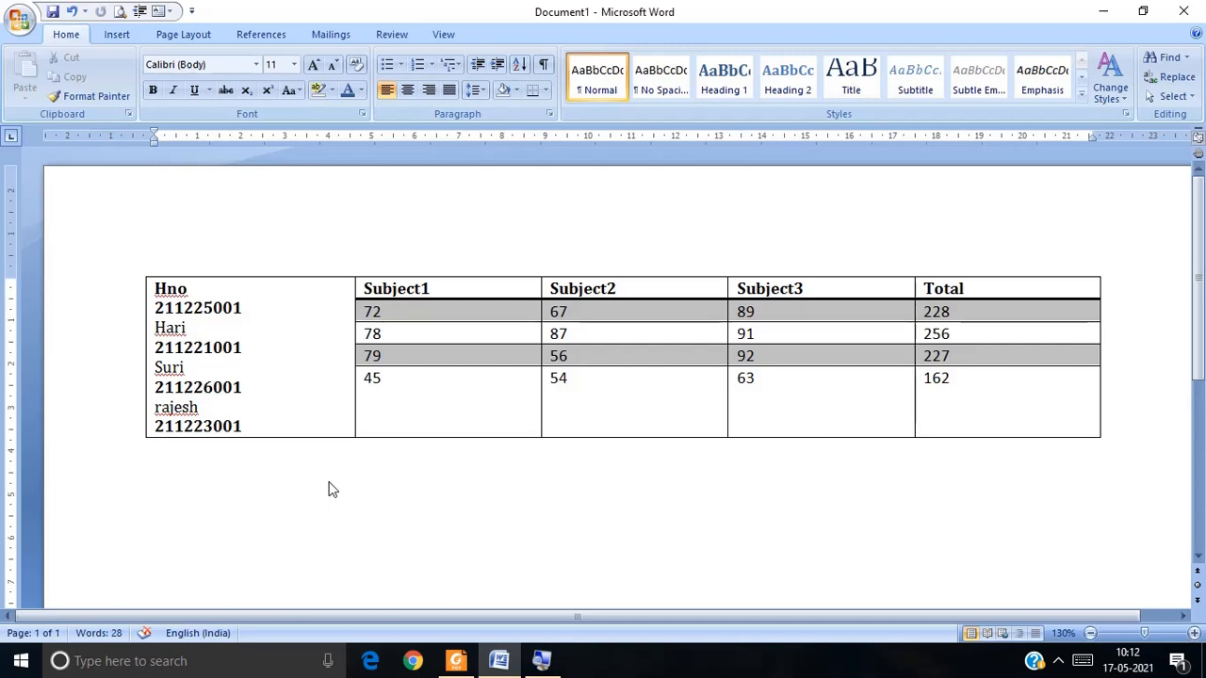
Undo the column merge, the entered names and all the cell splits in the Hno column.
key("ctrl+z")
key("ctrl+z")
key("ctrl+z")
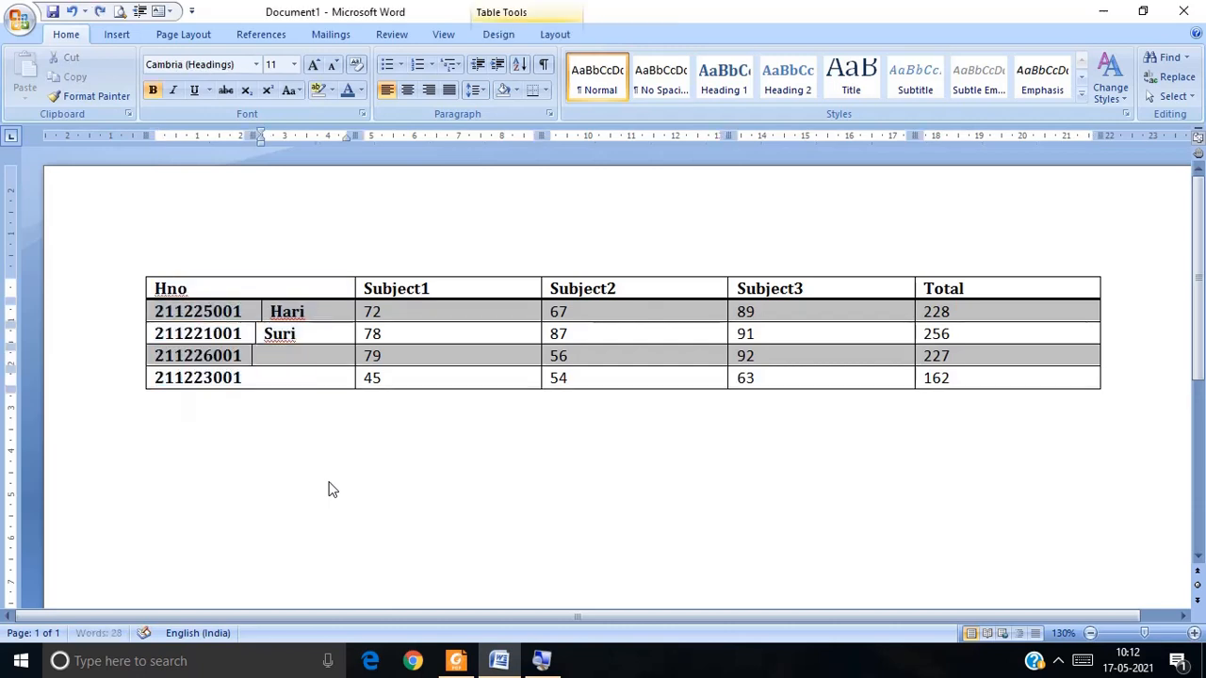
key("ctrl+z")
key("ctrl+z")
key("ctrl+z")
key("ctrl+z")
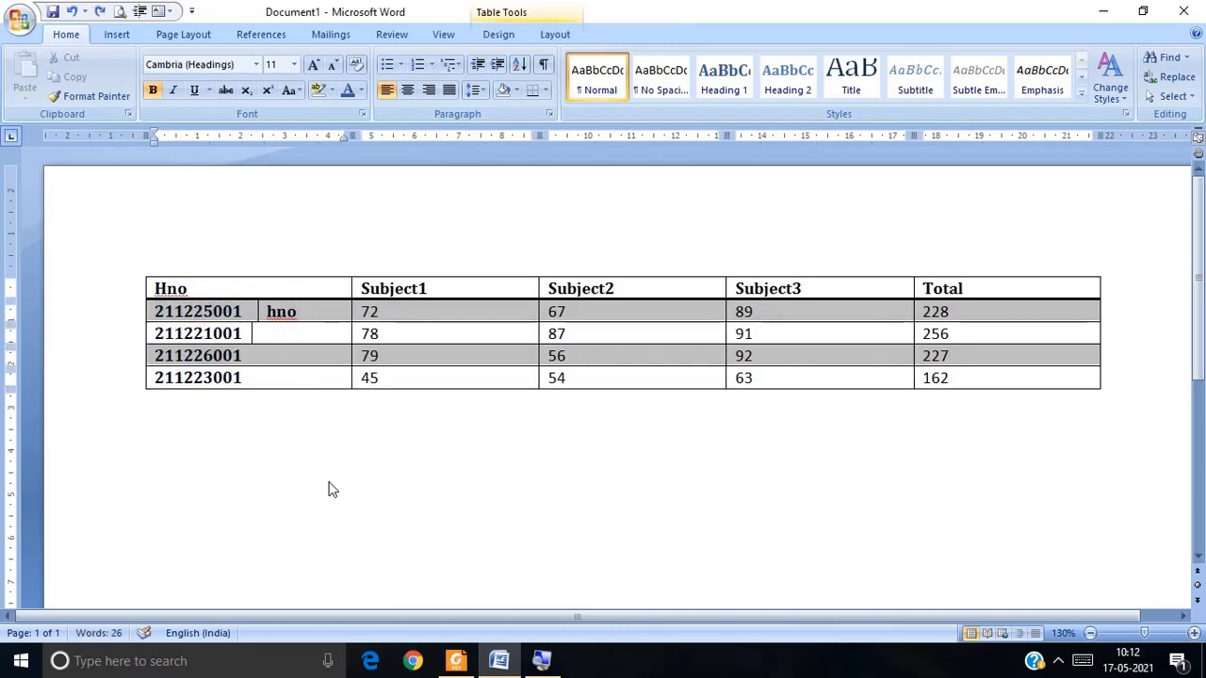
key("ctrl+z")
key("ctrl+z")
key("ctrl+z")
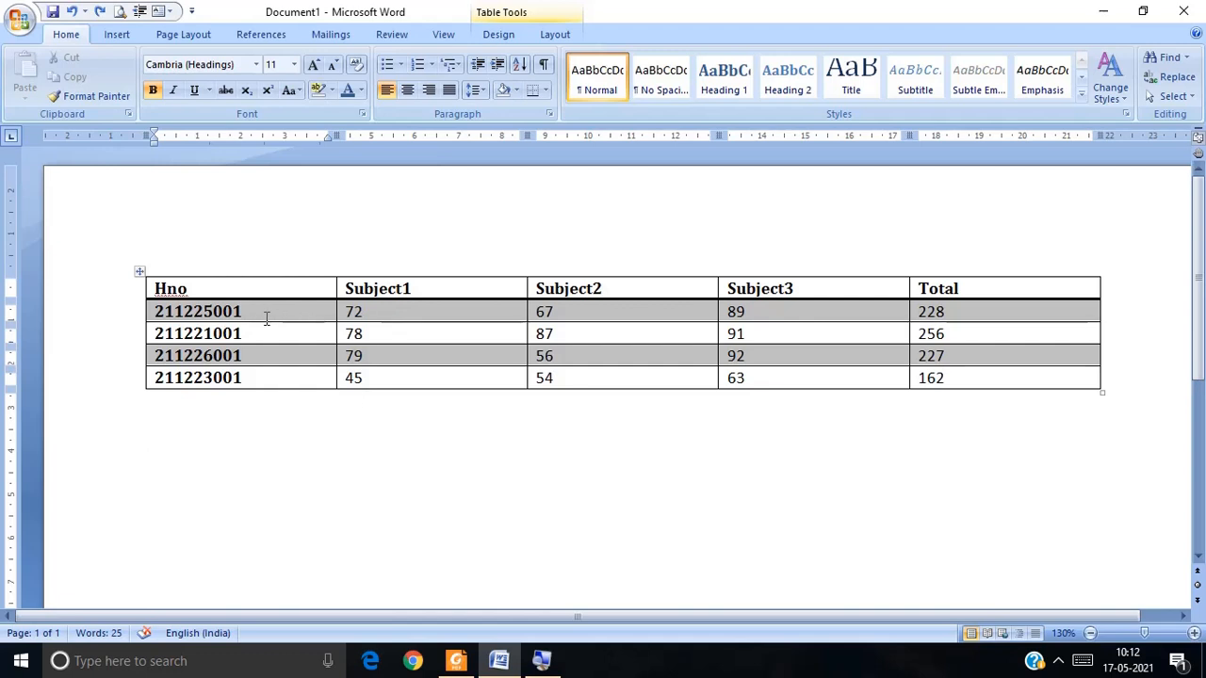
Merge the first and second students' Hno cells into one cell.
left_click_drag(264, 317, 269, 333)
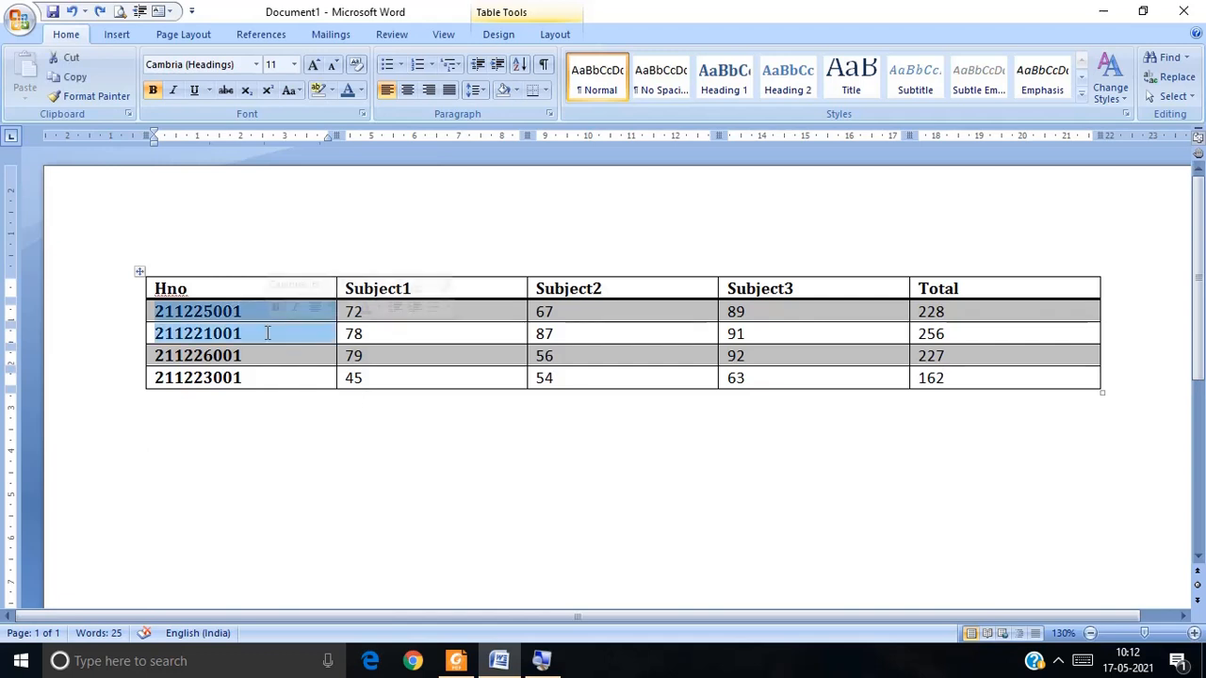
right_click(268, 334)
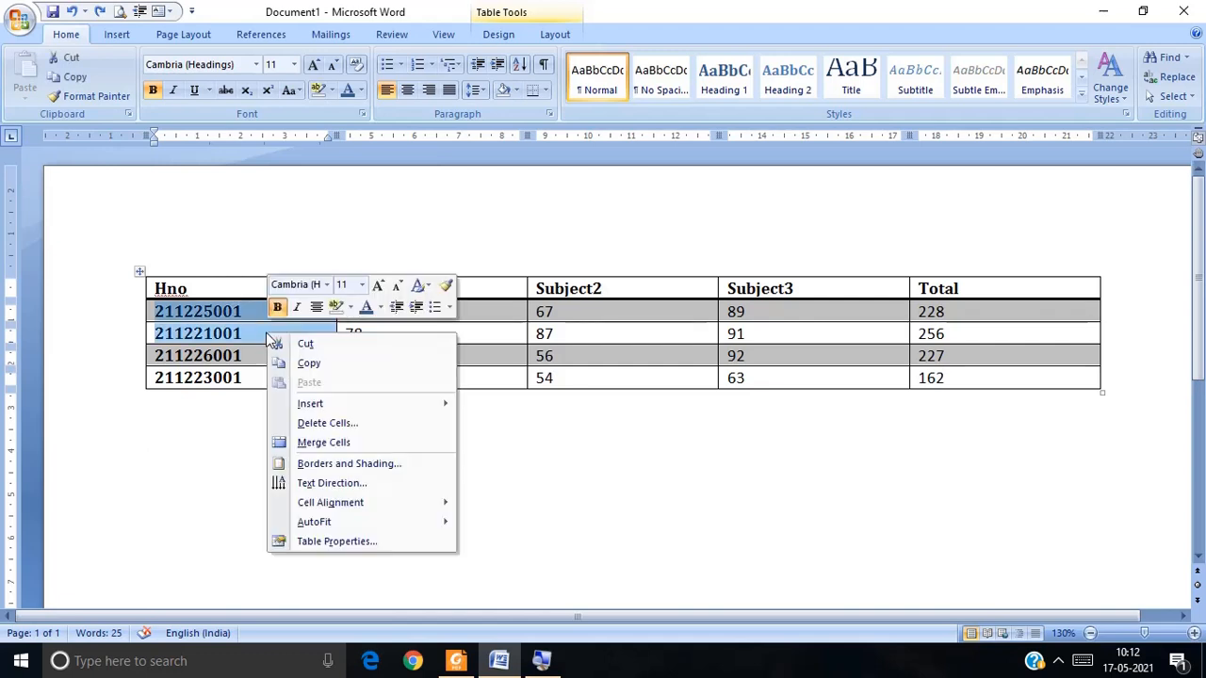
left_click(309, 442)
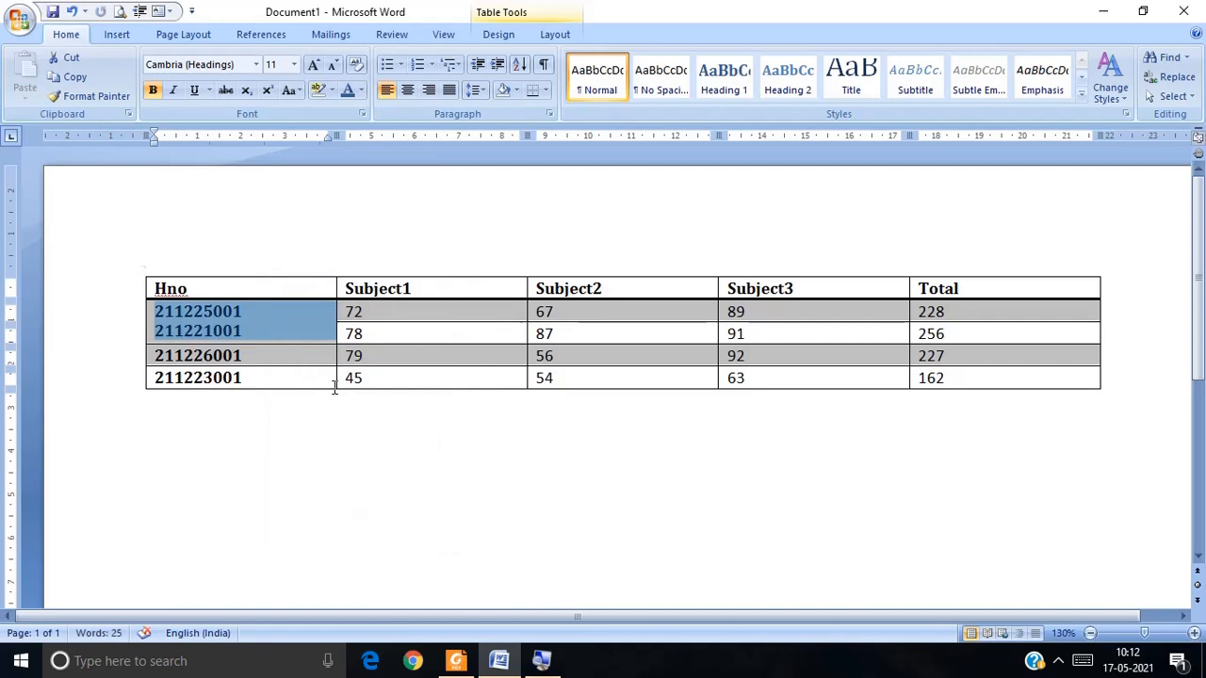
left_click(320, 337)
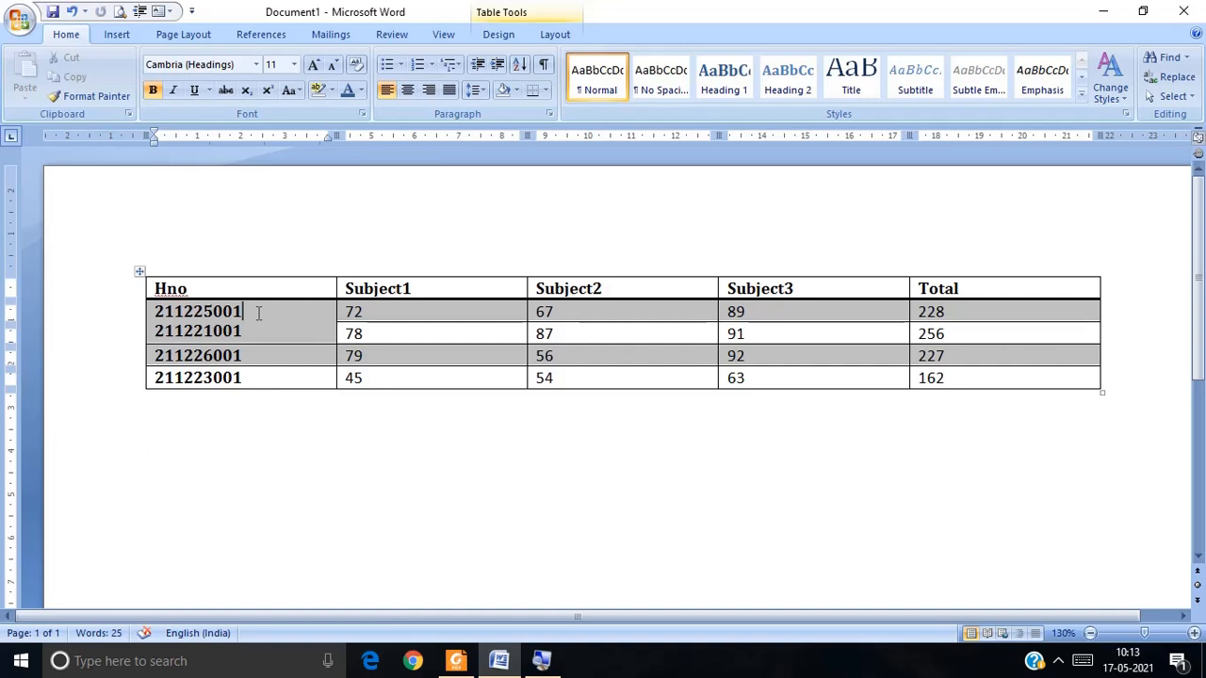
Delete the students' Hno cells with the remaining cells shifted left, and undo both this deletion and the cell merge.
left_click_drag(256, 313, 274, 391)
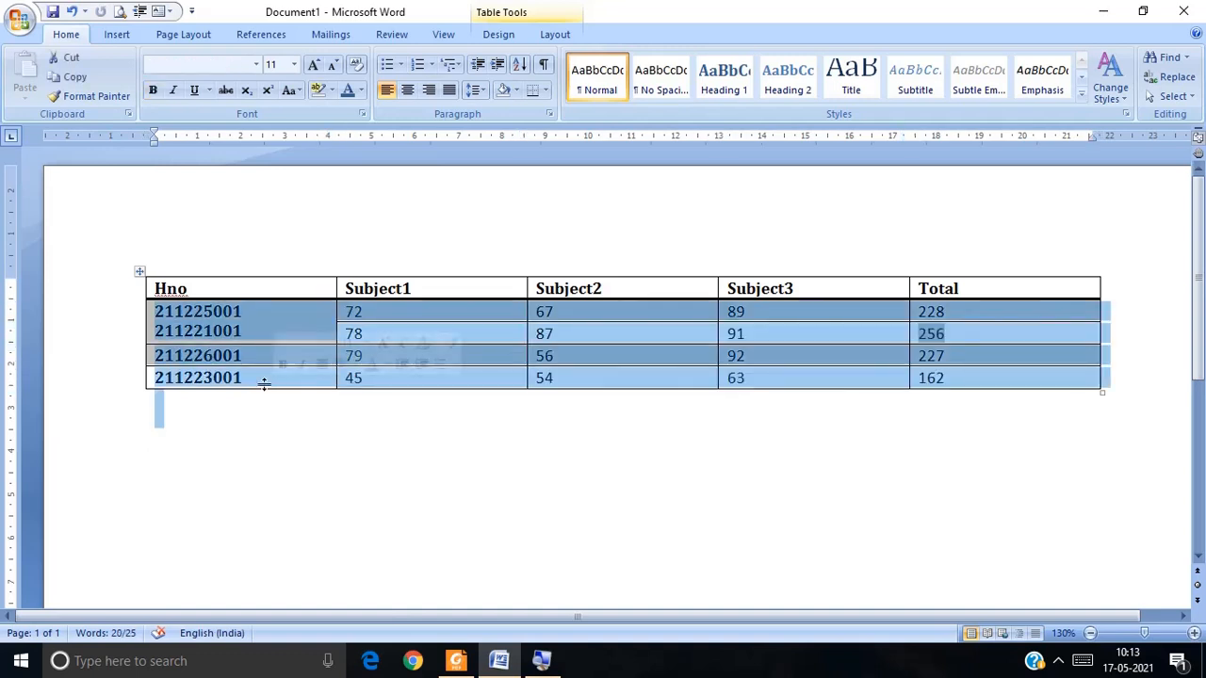
left_click(247, 334)
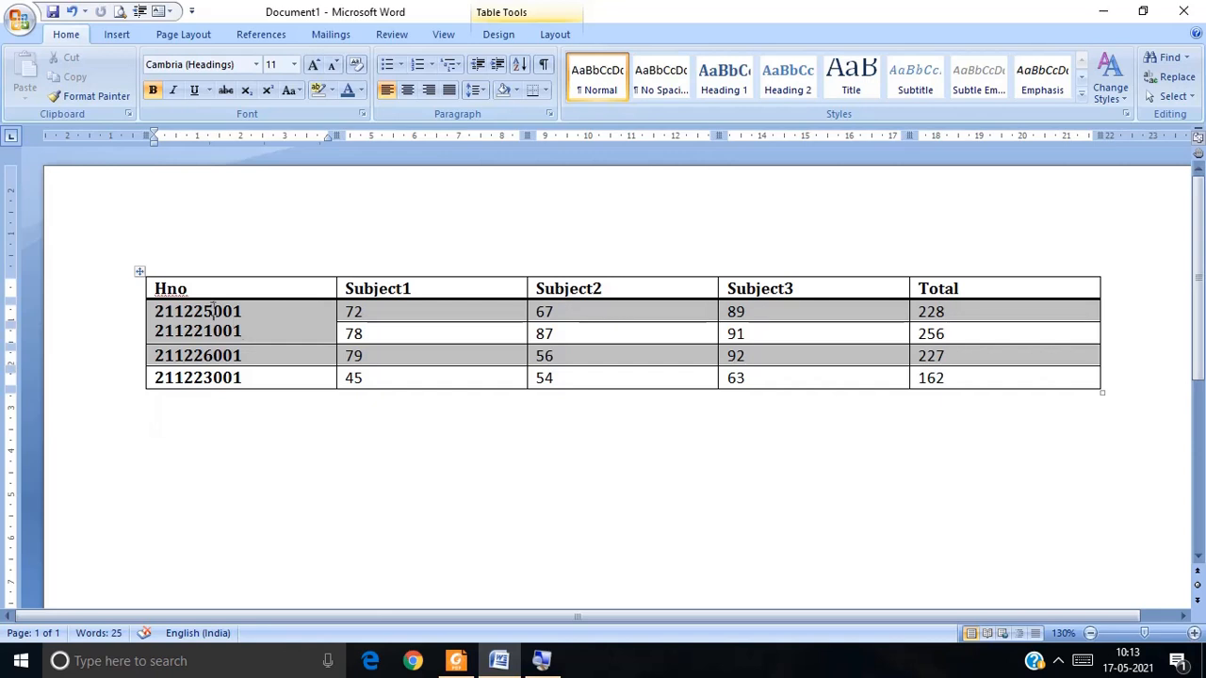
left_click_drag(214, 313, 226, 368)
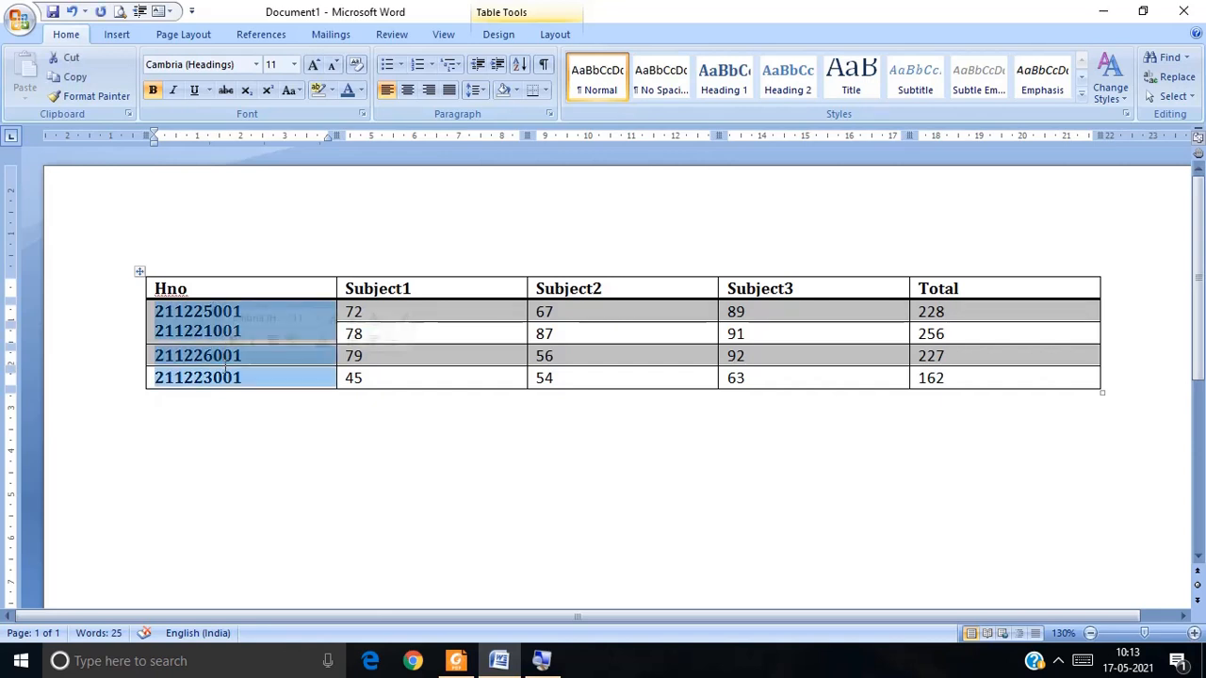
right_click(226, 367)
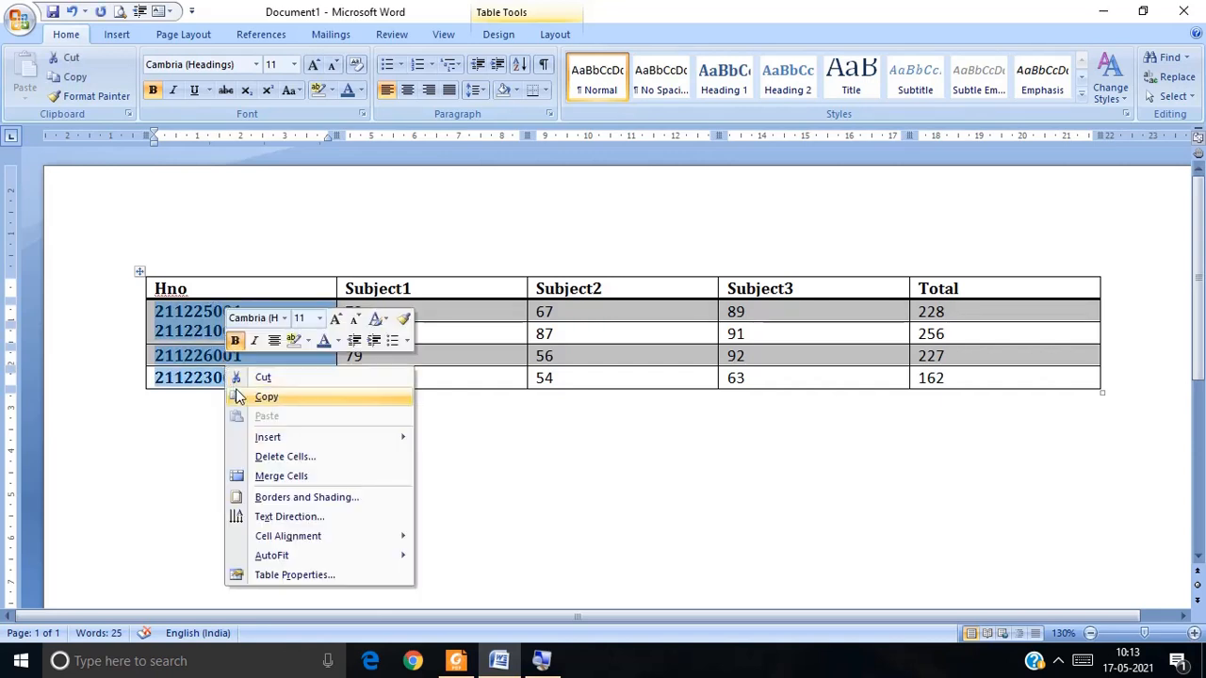
left_click(265, 457)
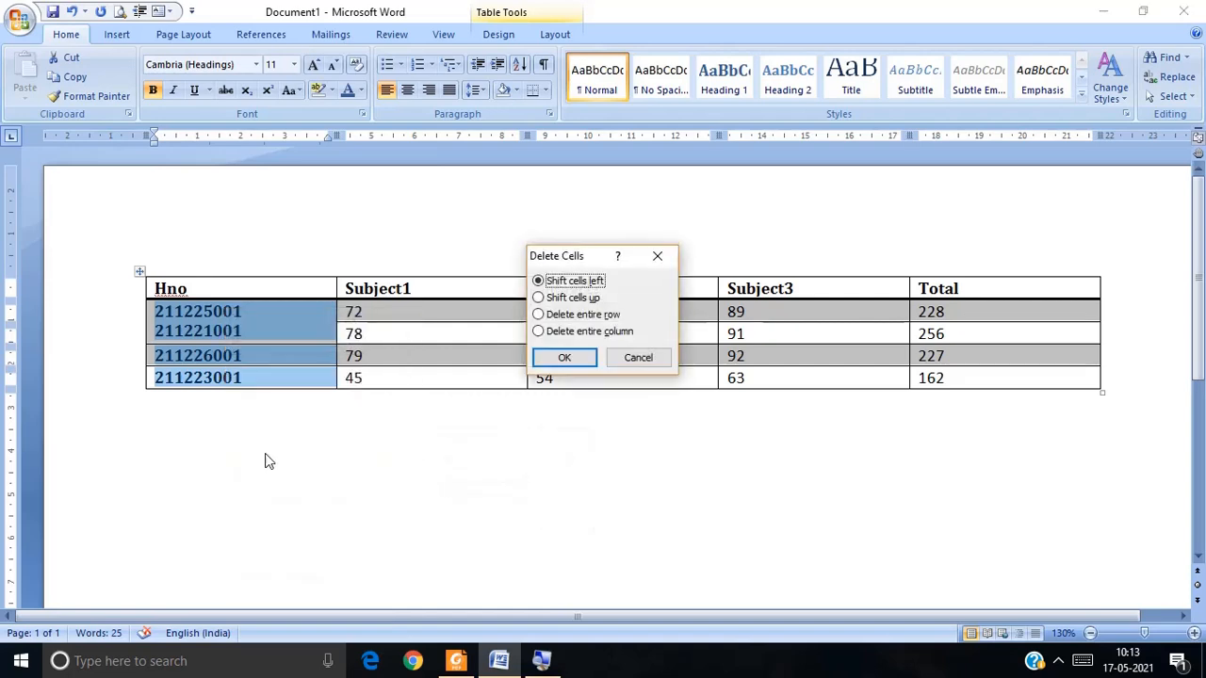
left_click(589, 357)
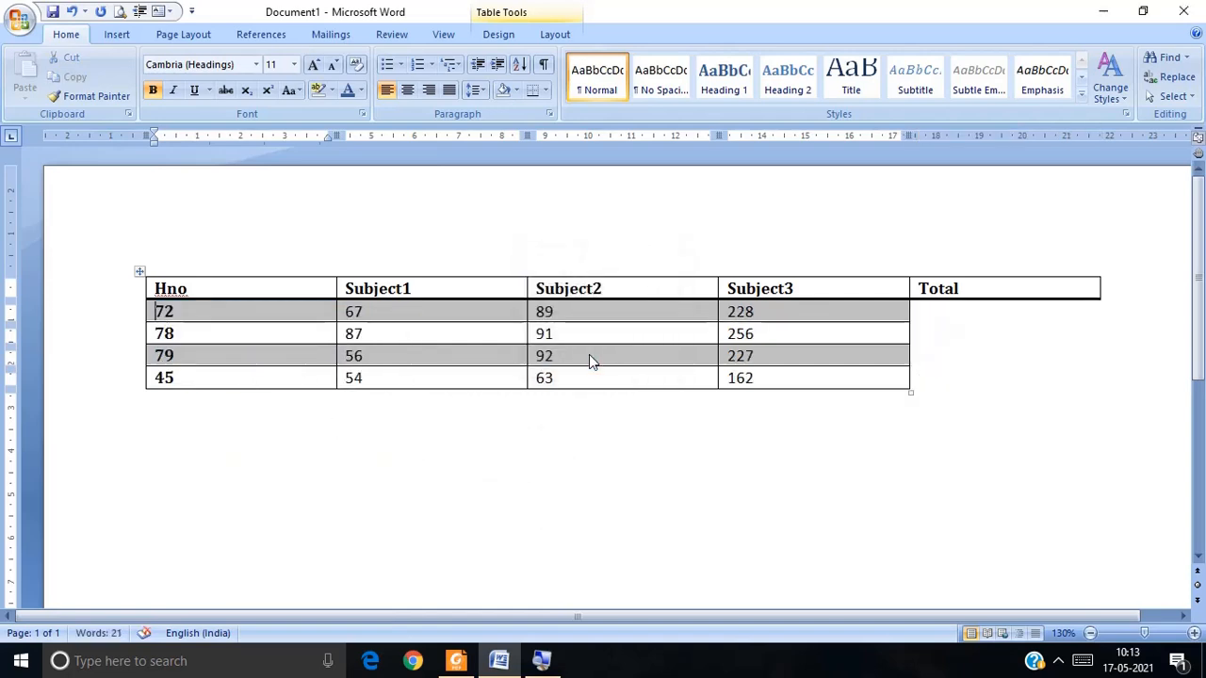
key("ctrl+z")
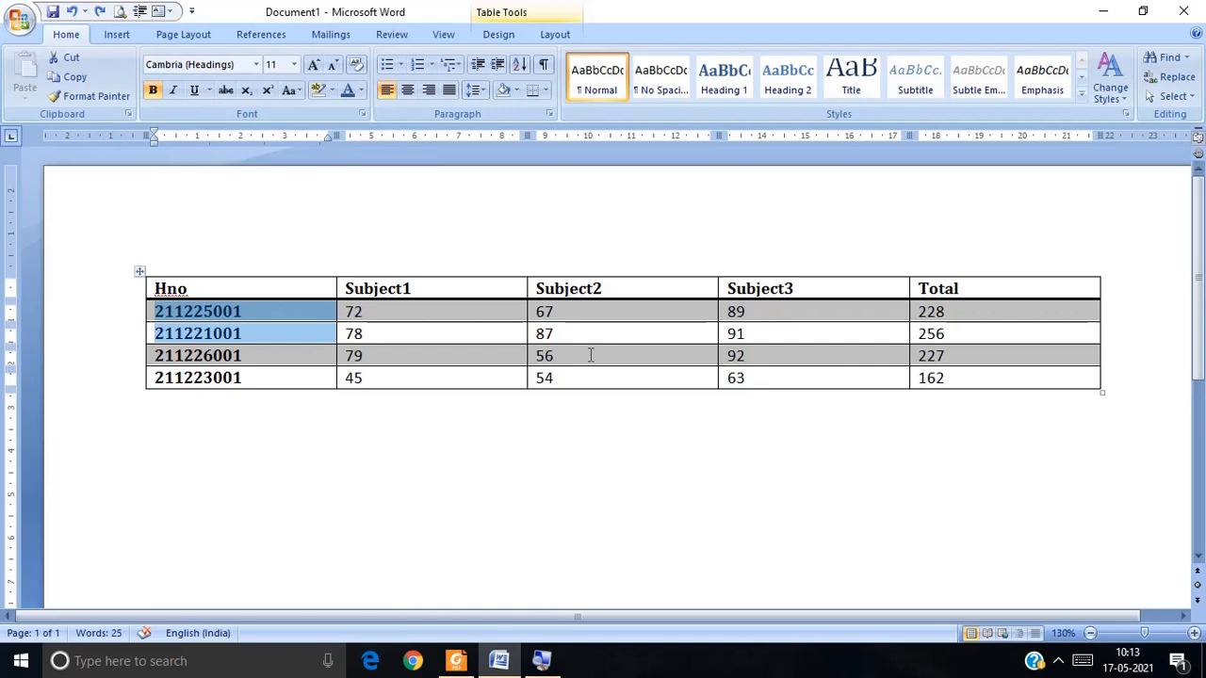
Delete the whole document content including the marks table twice, undoing each deletion.
key("ctrl+a")
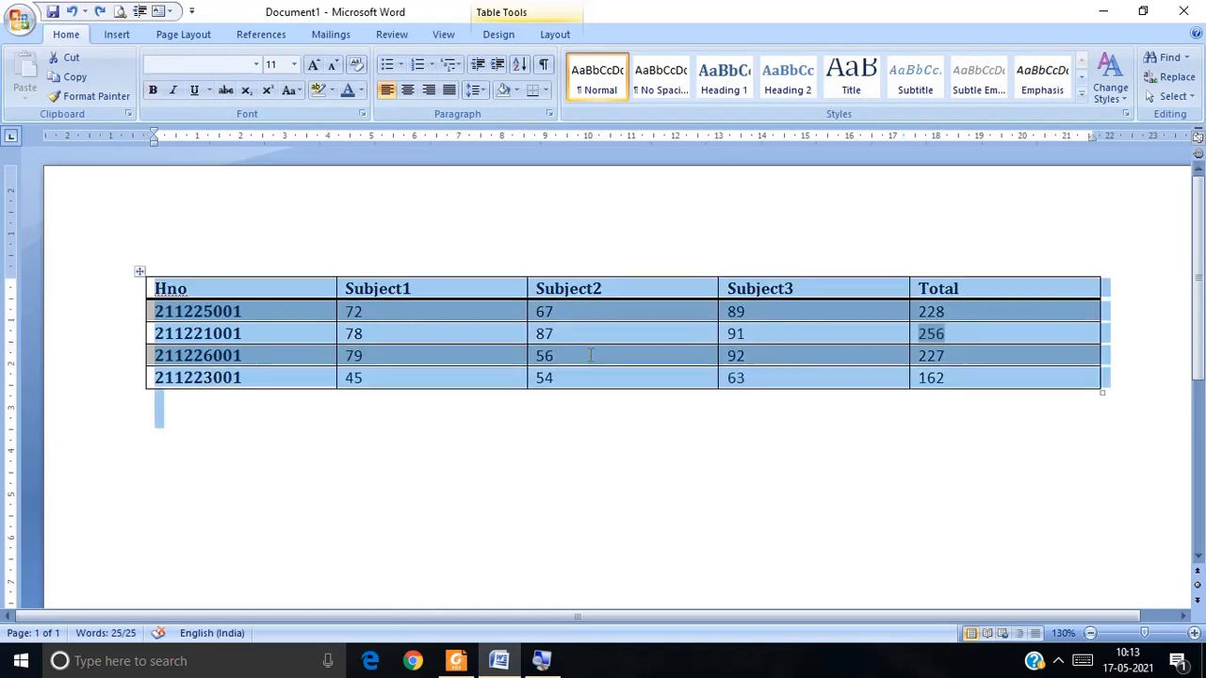
key("Delete")
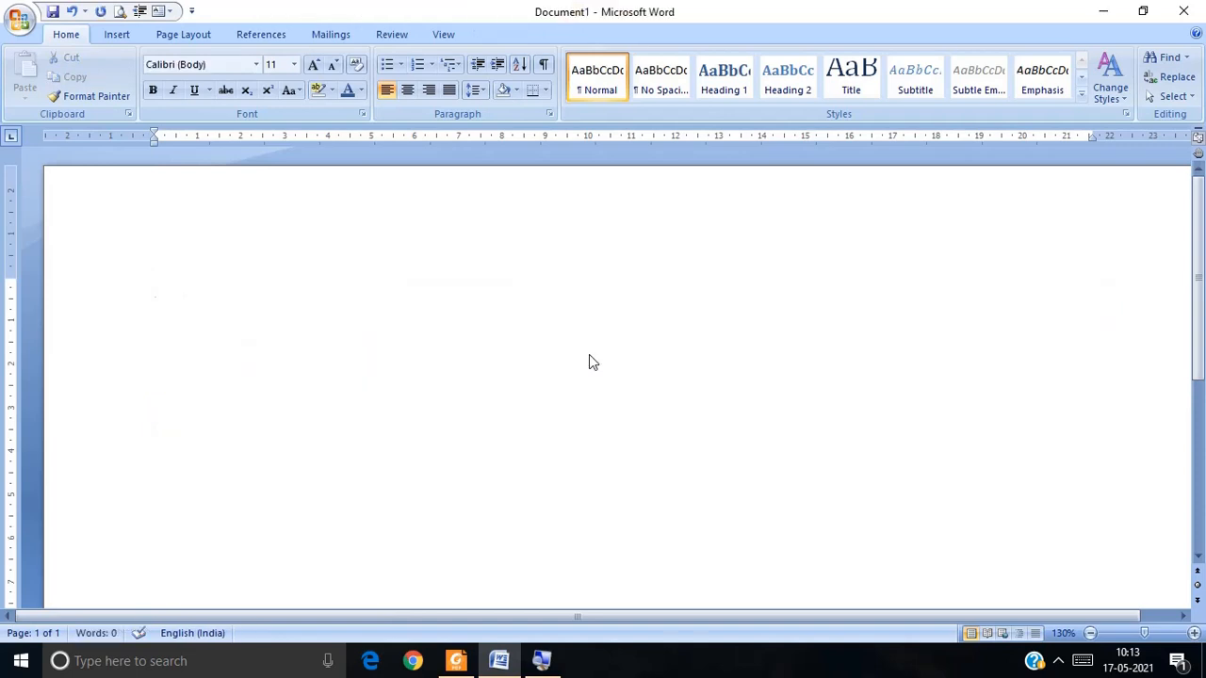
key("ctrl+z")
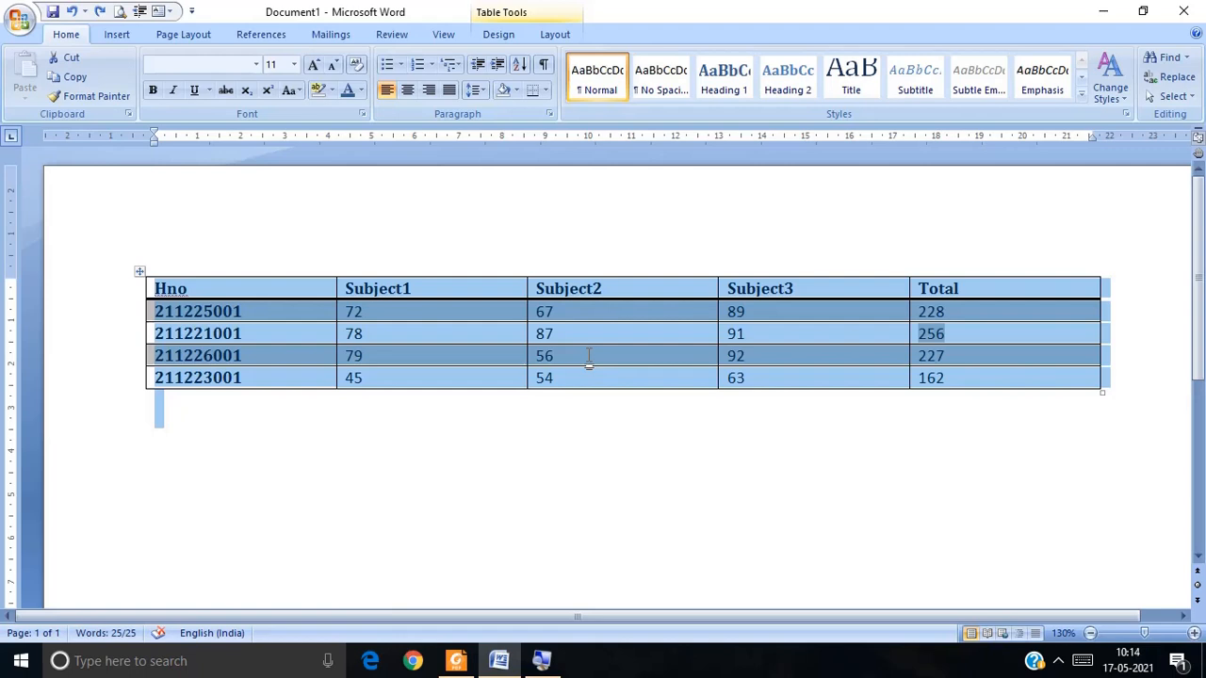
key("Delete")
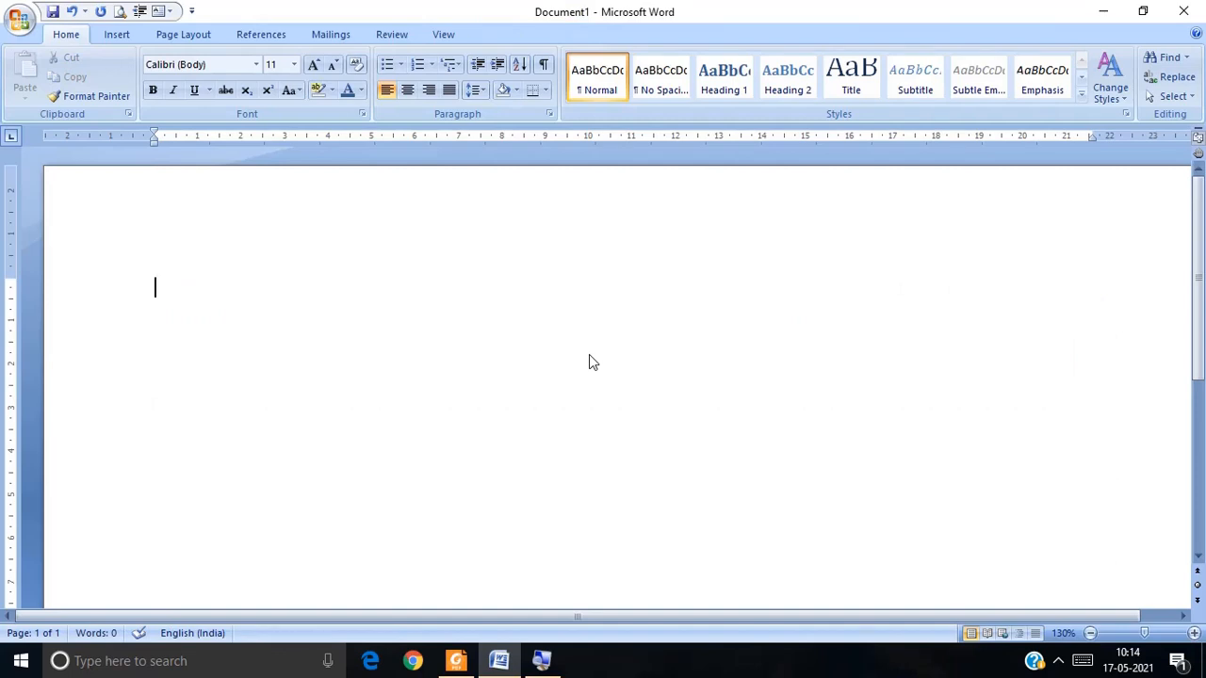
key("ctrl+z")
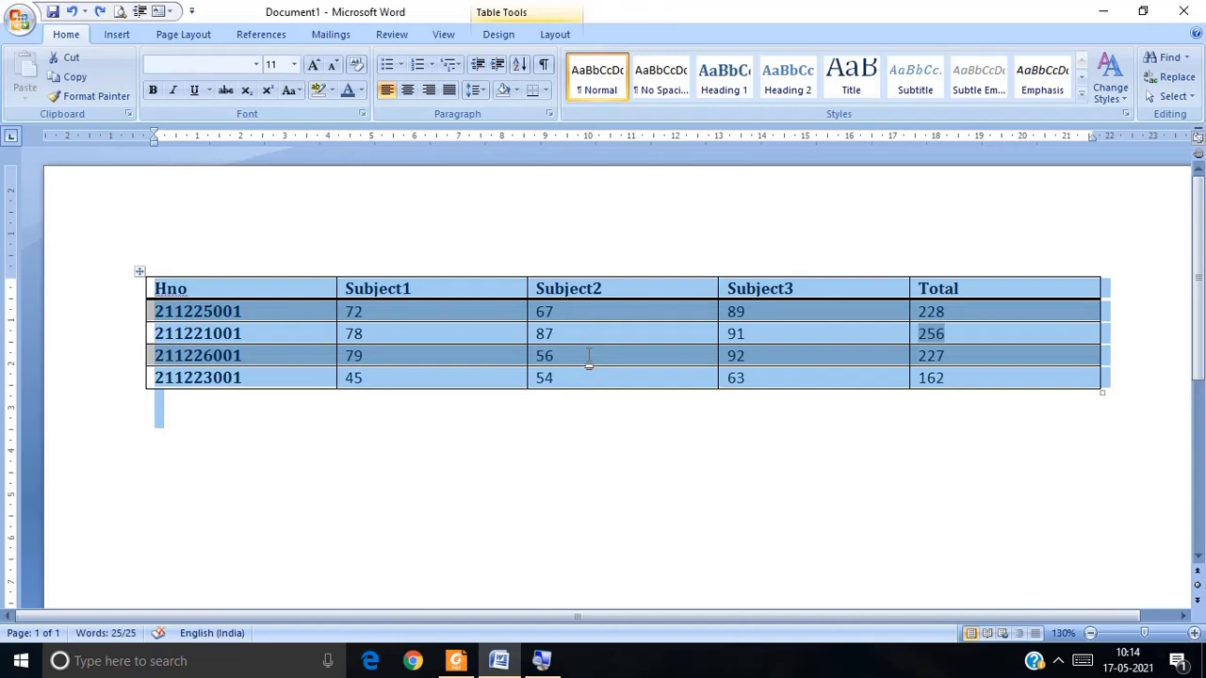
left_click(590, 481)
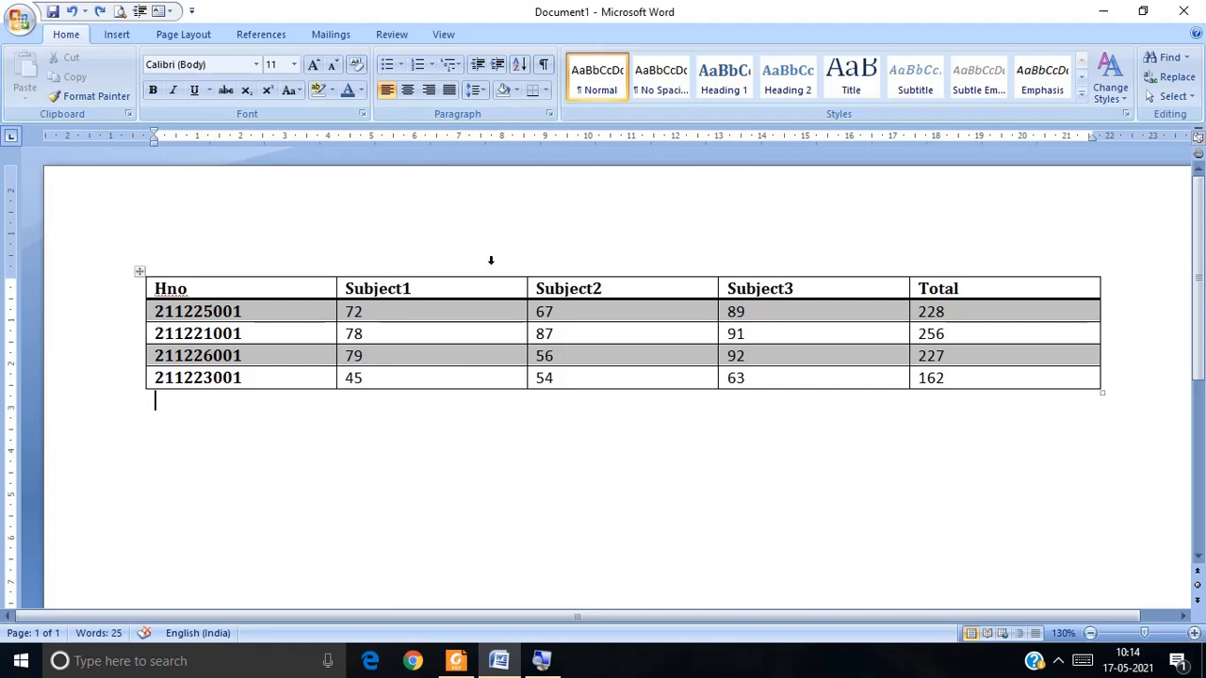
Review the Insert Table settings for columns, rows and AutoFit behavior without inserting a table.
left_click(115, 34)
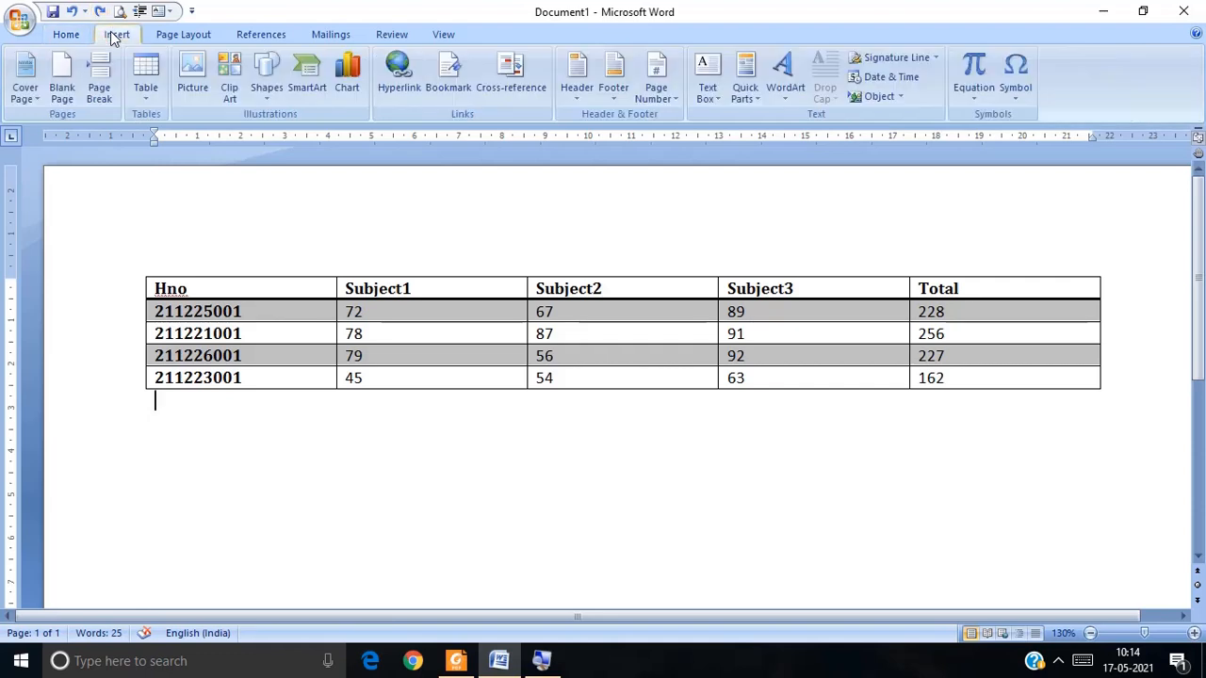
left_click(153, 96)
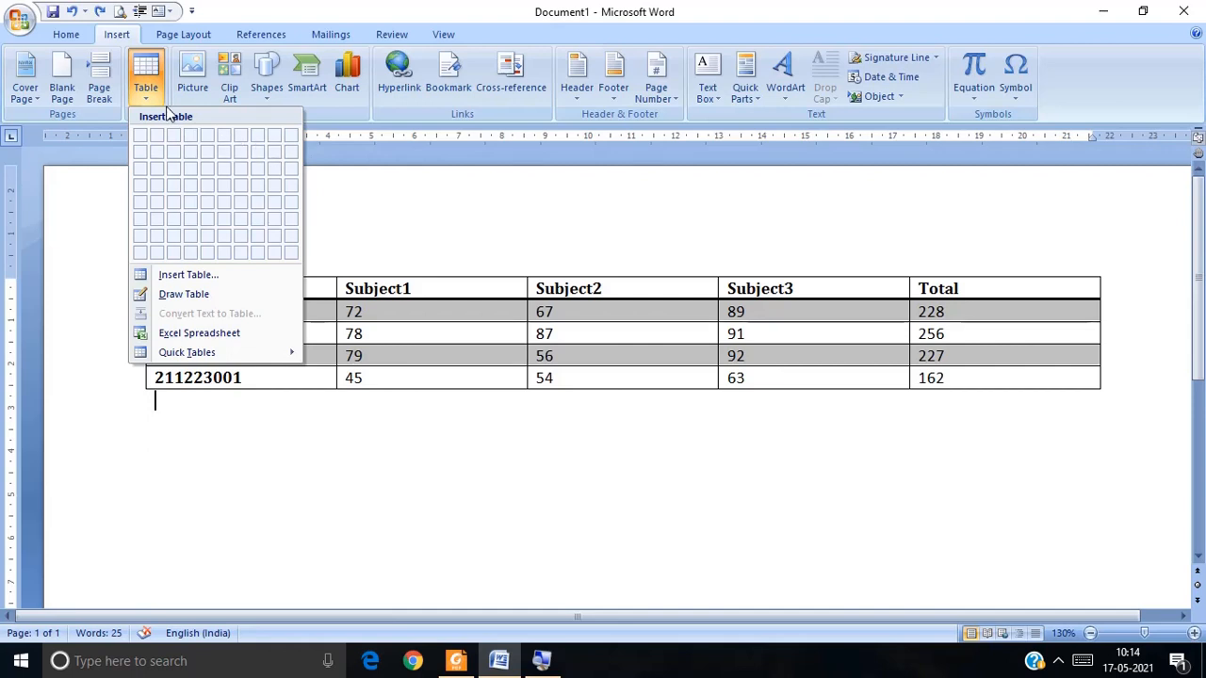
left_click(189, 276)
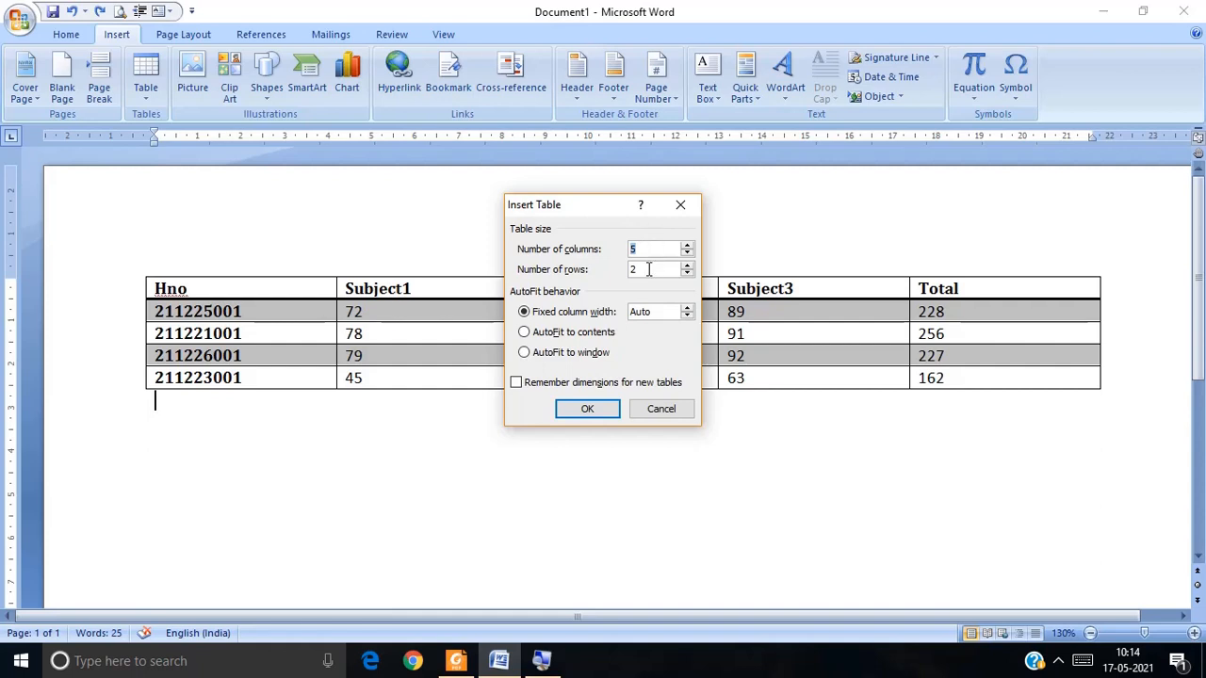
left_click(680, 216)
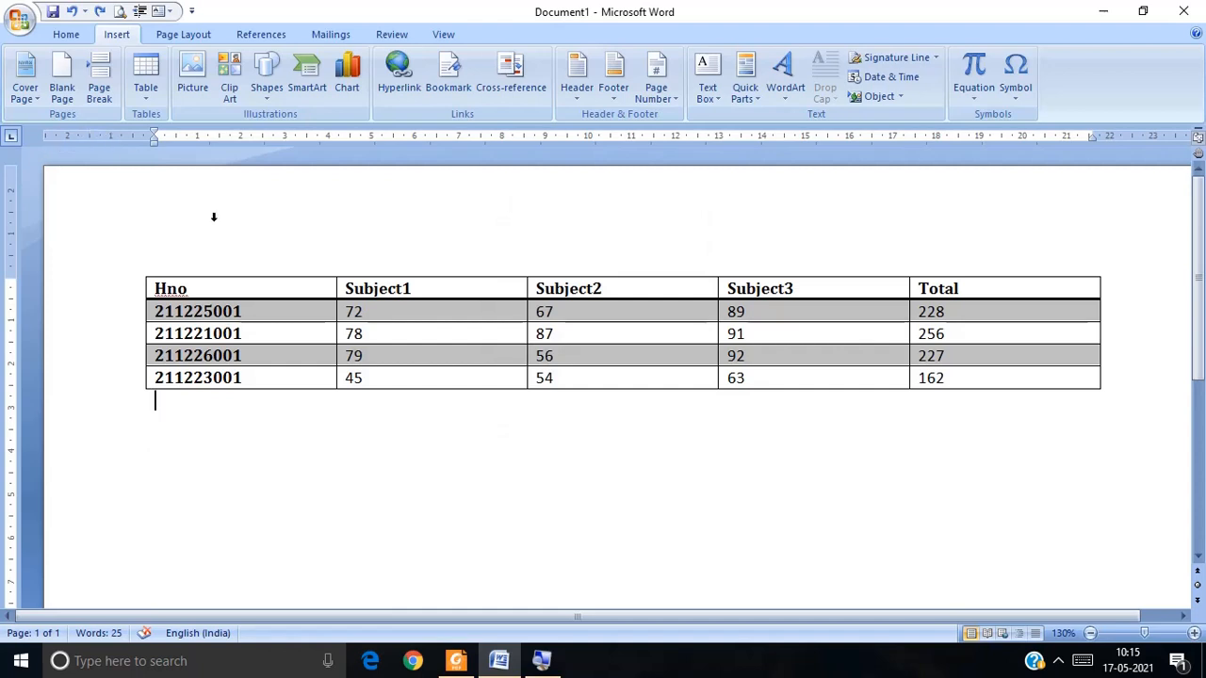
Set the pen for drawing the marks table's borders to the triple-line style with a ¾ pt weight.
left_click(239, 291)
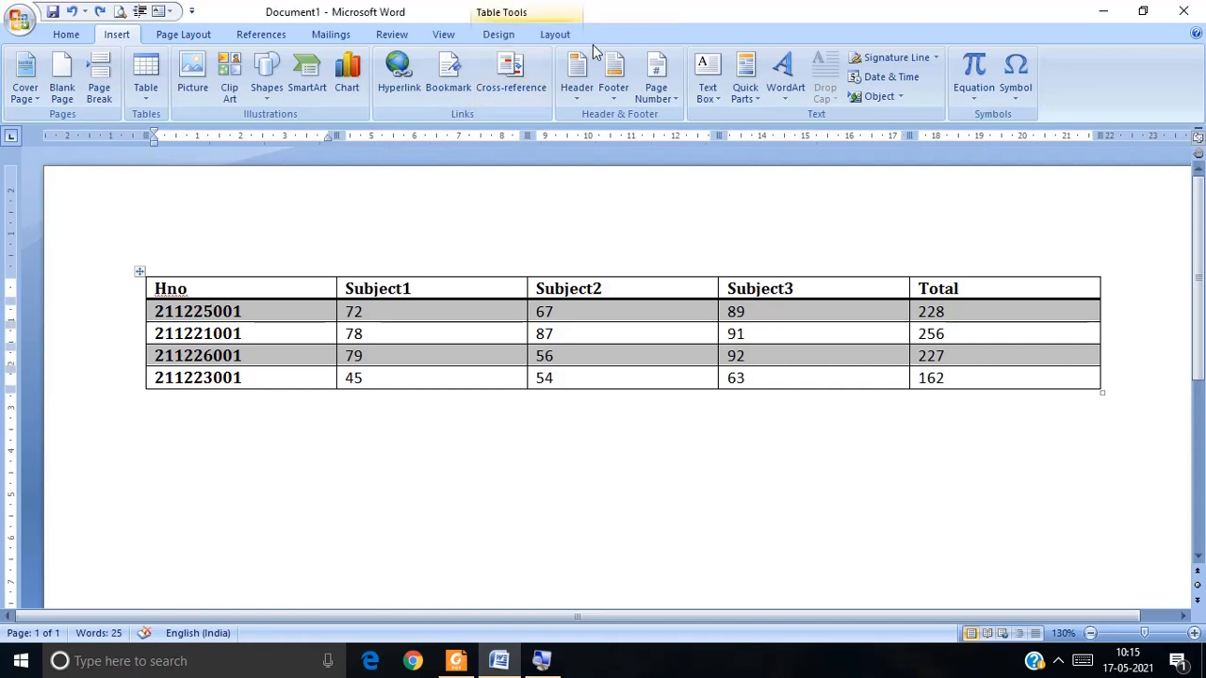
left_click(561, 32)
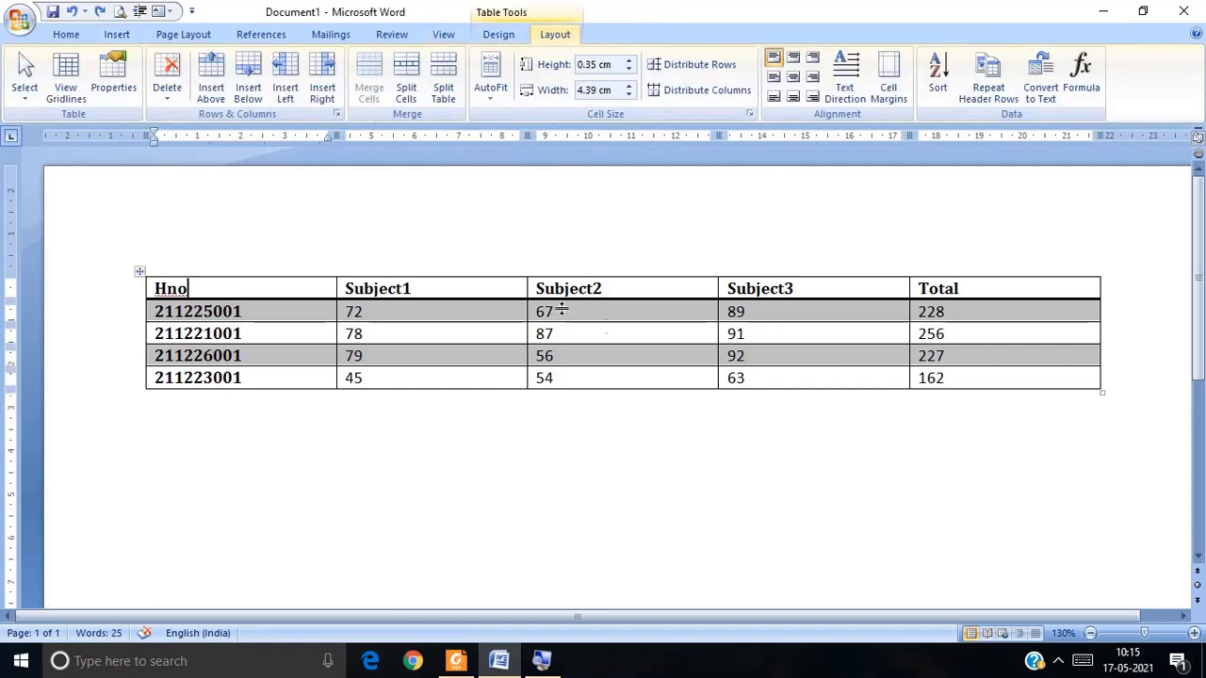
left_click(494, 36)
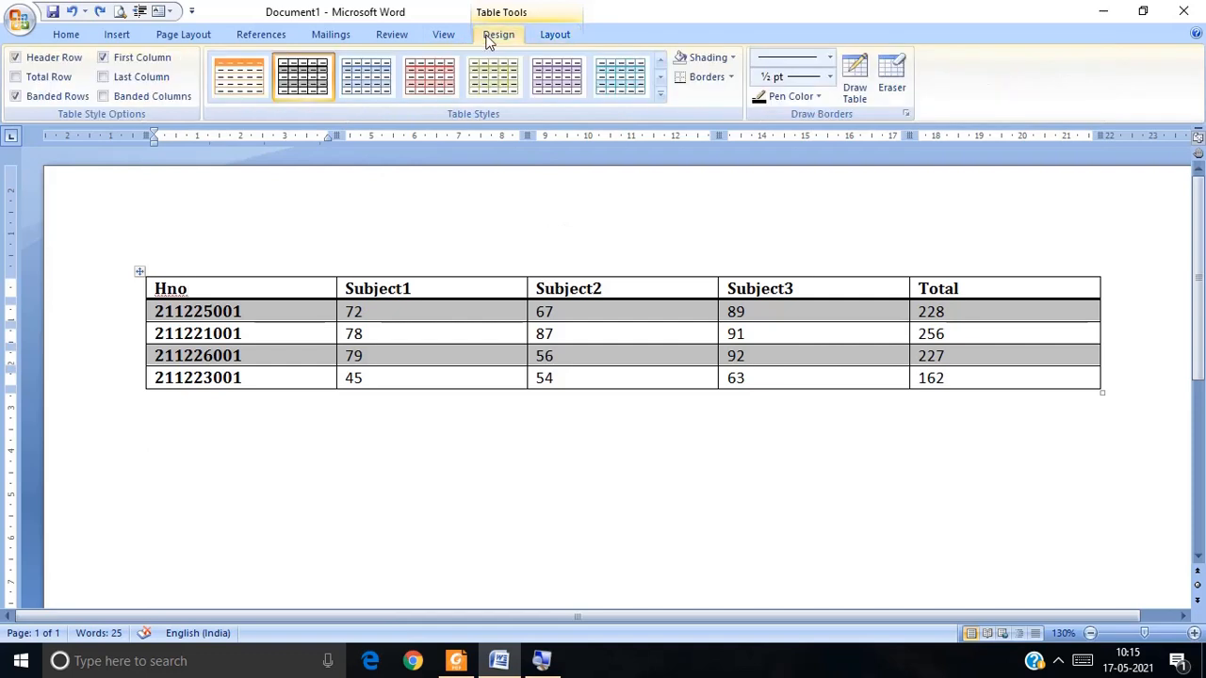
left_click(830, 59)
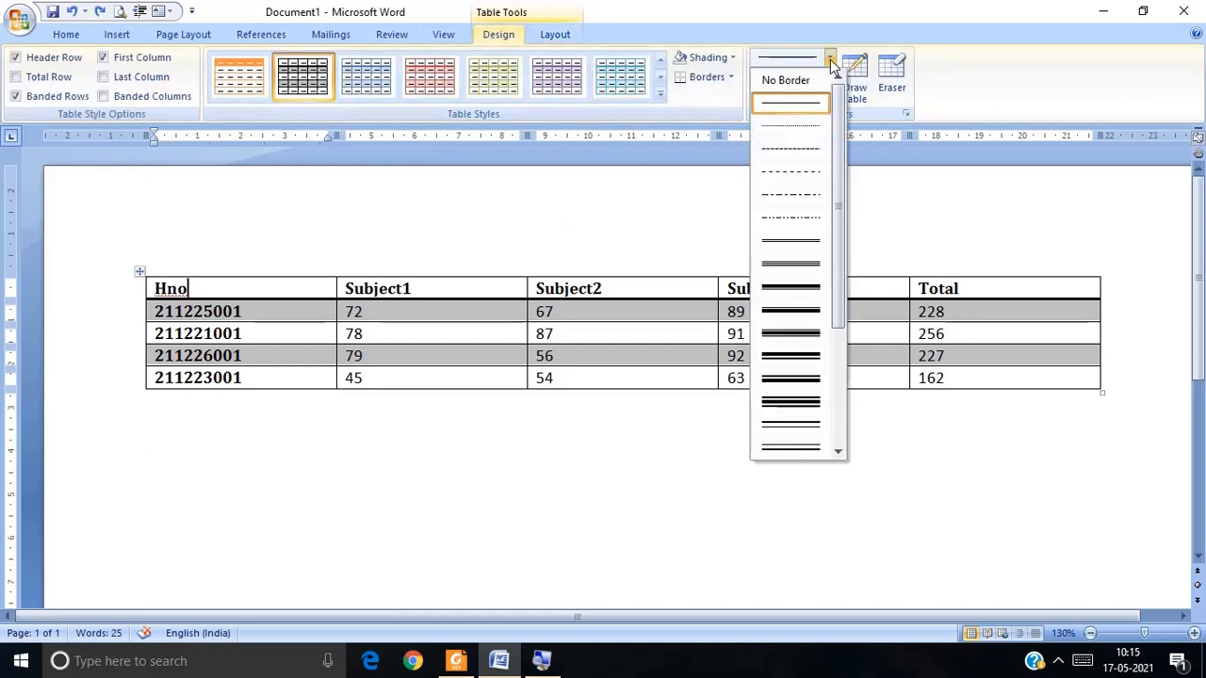
left_click(772, 268)
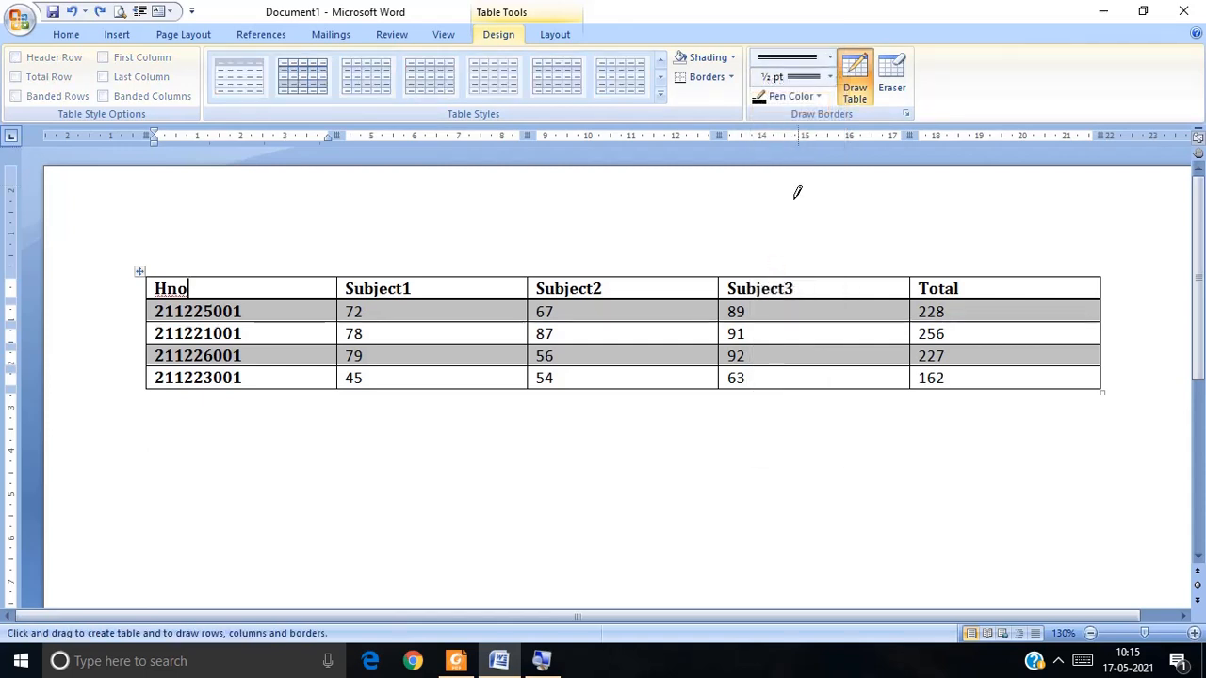
left_click(830, 79)
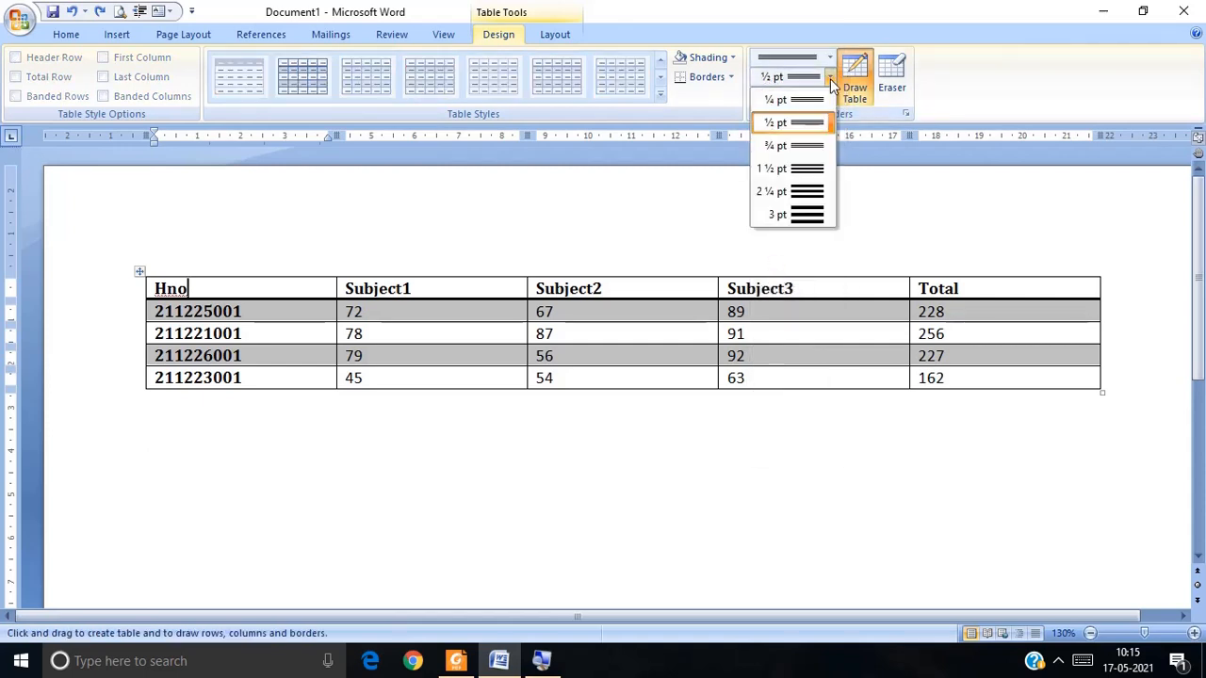
left_click(793, 145)
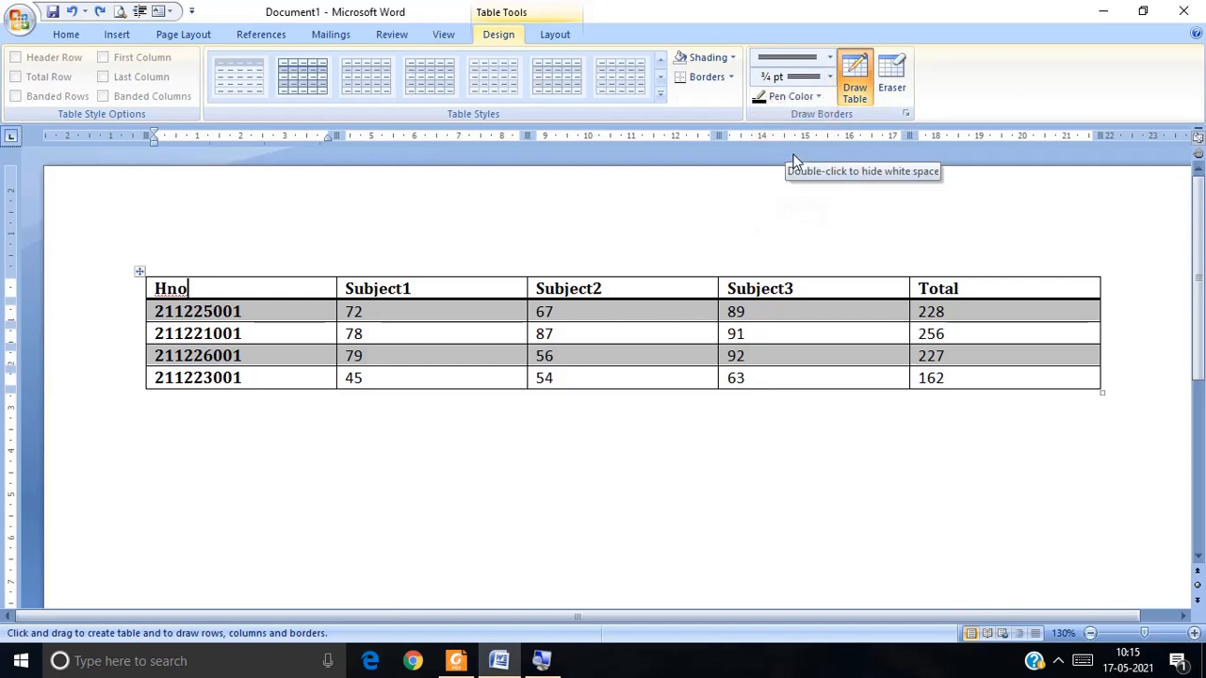